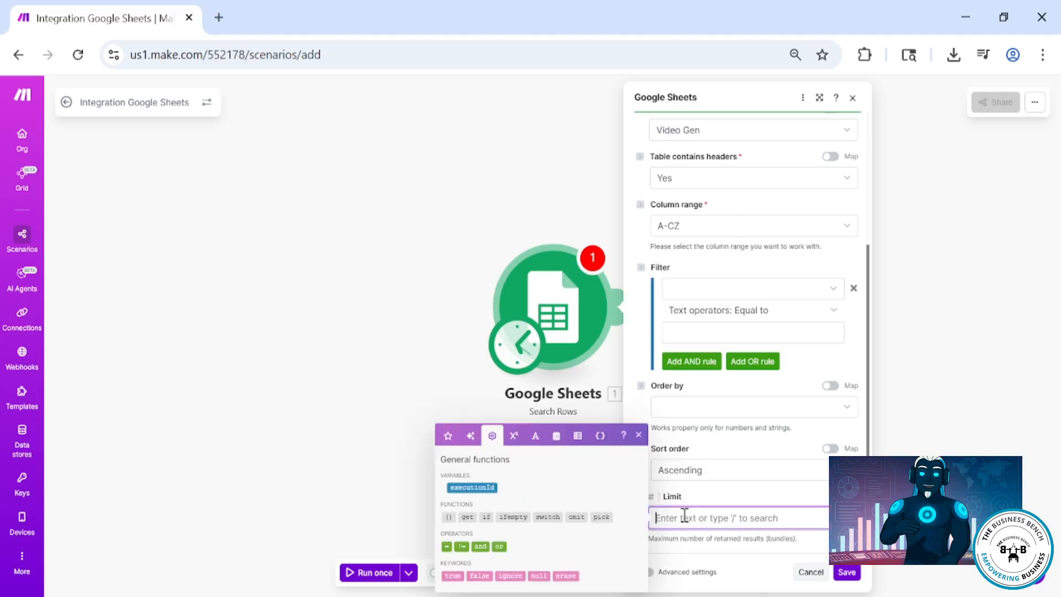
# Set the Google Sheets search limit to 1 and save the module
pyautogui.write('1')
pyautogui.click(846, 572)
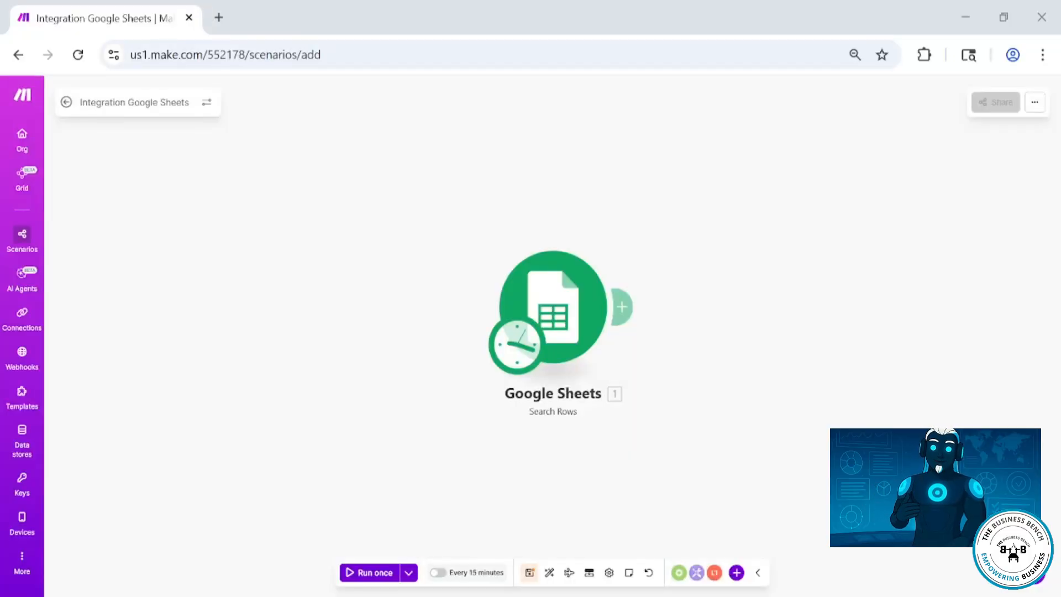
# Add an OpenAI Generate a completion module after the Google Sheets module
pyautogui.click(622, 306)
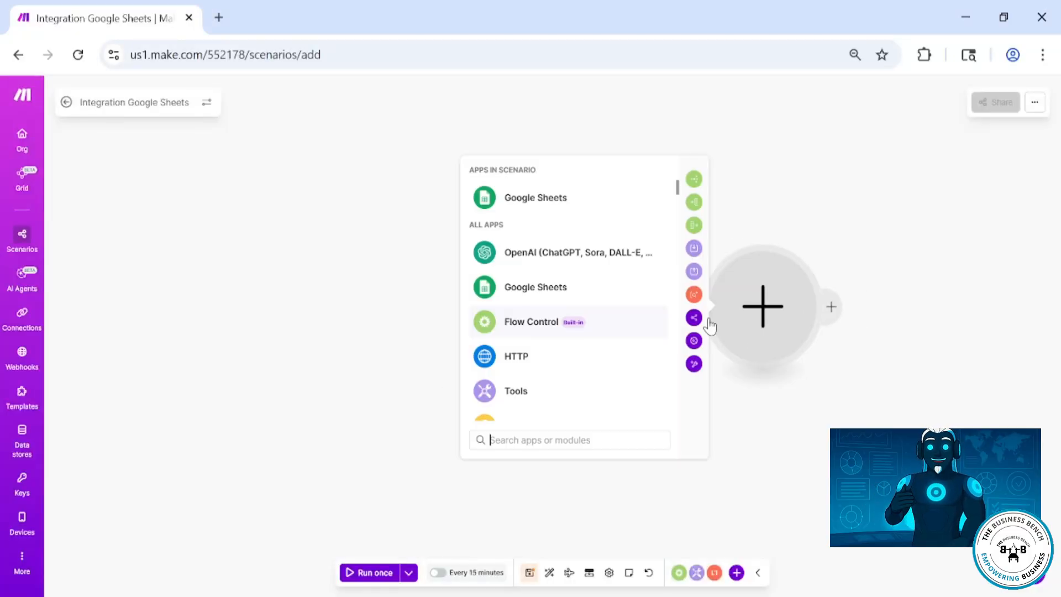
pyautogui.click(572, 257)
pyautogui.scroll(-5, 585, 347)
pyautogui.scroll(2, 575, 387)
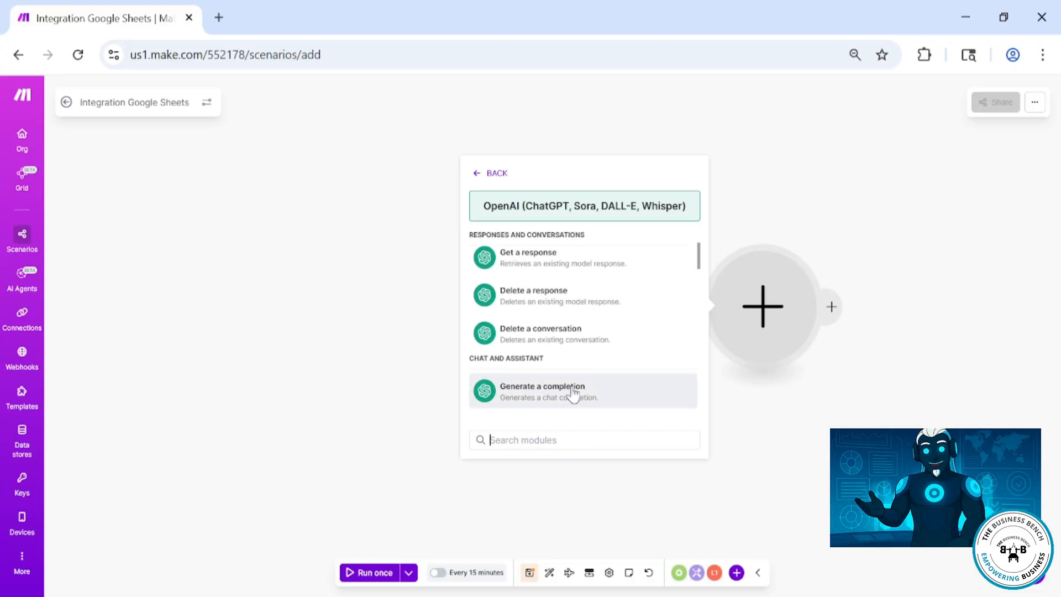
pyautogui.click(573, 393)
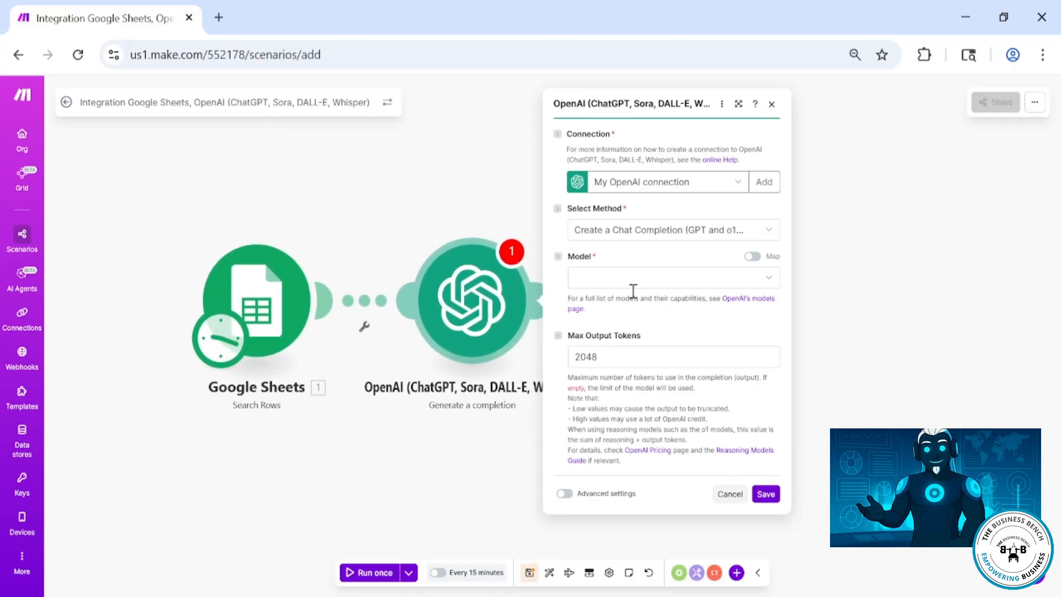
# Choose gpt-4.1-mini-2025-04-14 as the OpenAI model
pyautogui.click(633, 279)
pyautogui.scroll(-3, 662, 419)
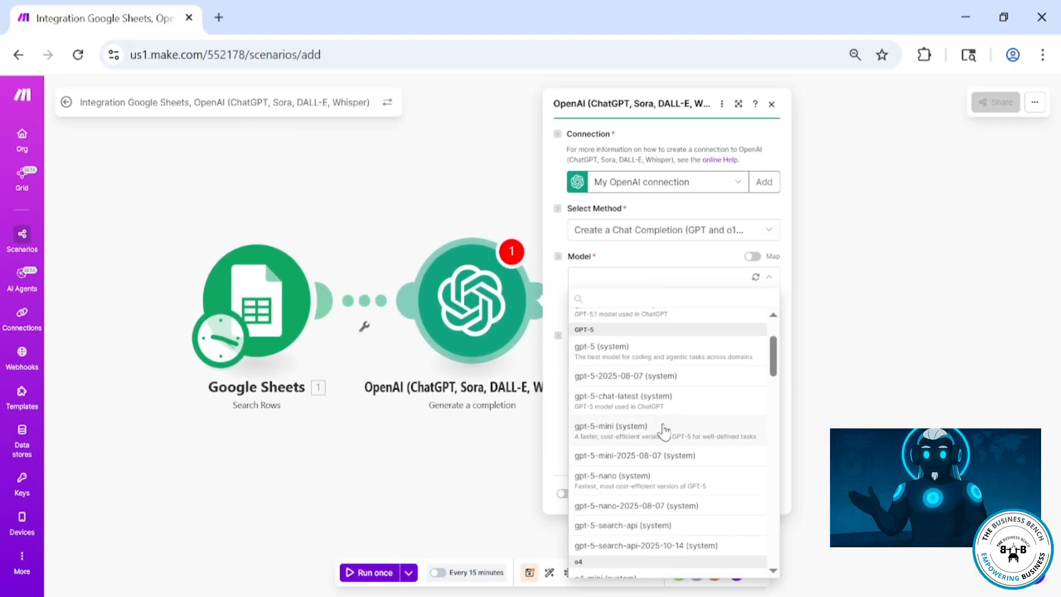
pyautogui.scroll(-10, 665, 432)
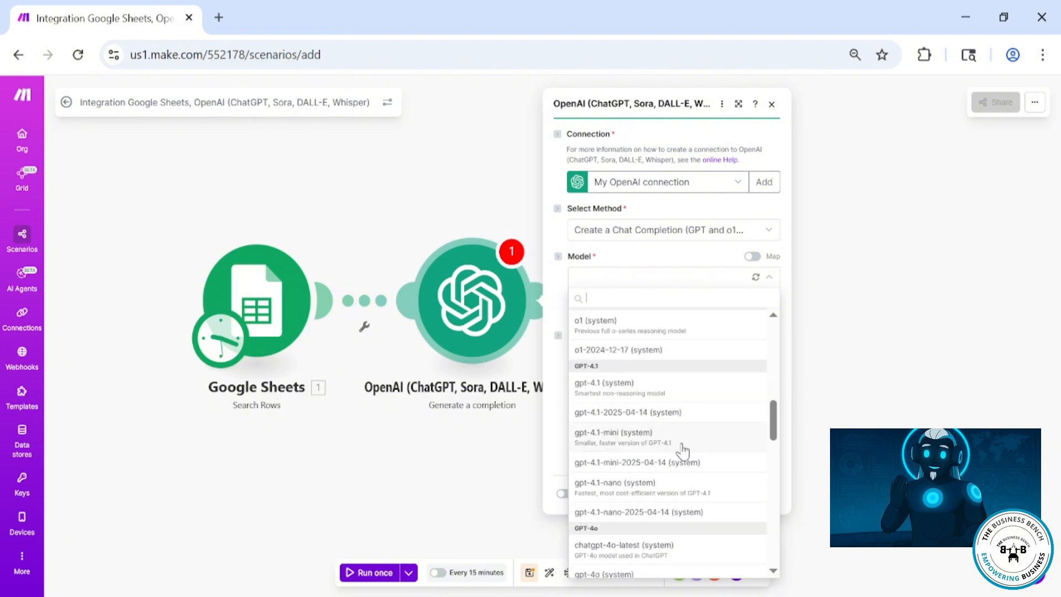
pyautogui.click(676, 469)
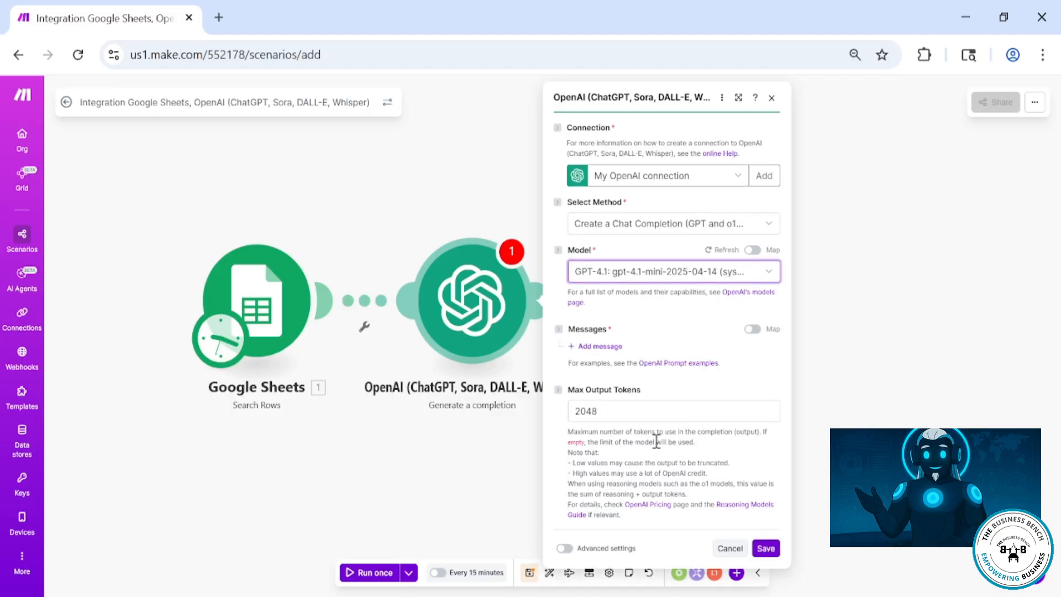
# Add a Developer / System message with the prompt-engineer instruction for the kling 2.1 standard video generator
pyautogui.click(589, 347)
pyautogui.click(608, 386)
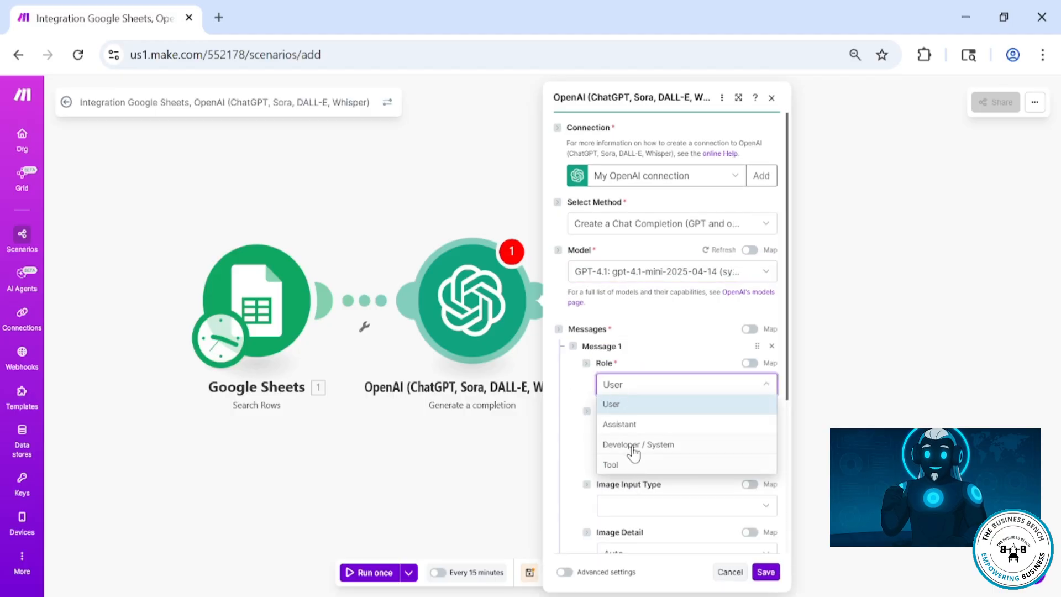
pyautogui.click(669, 443)
pyautogui.click(631, 431)
pyautogui.write('you are a professional prompt engineer artists that creates stunning prompts for the kling 2.1 standard video generator')
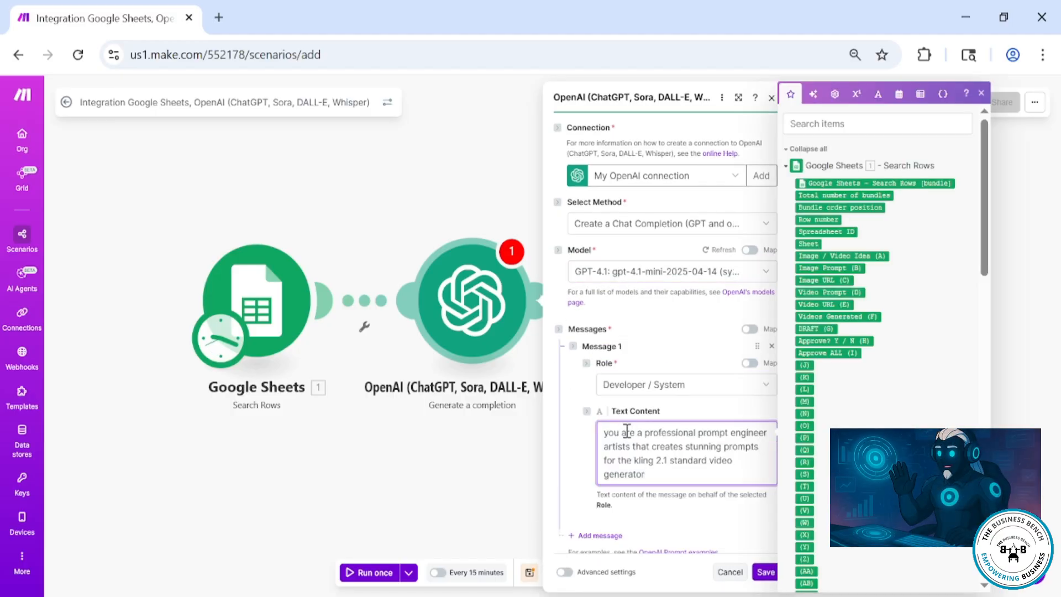
# Add a User message asking for a realistic 5 second video prompt, mapping Image / Video Idea (A) as context
pyautogui.click(581, 459)
pyautogui.scroll(-3, 596, 409)
pyautogui.click(595, 371)
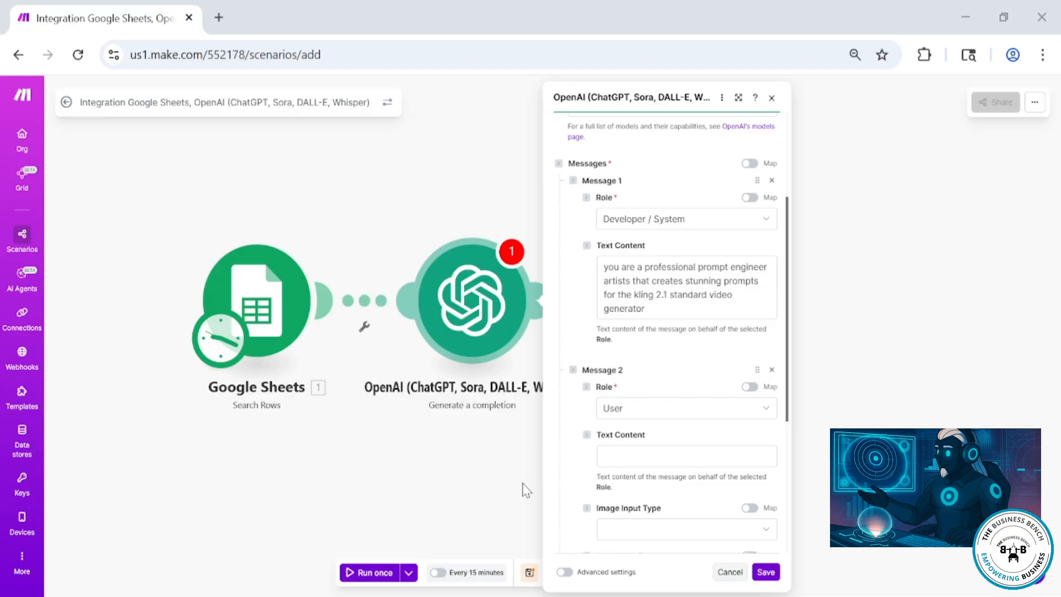
pyautogui.click(632, 456)
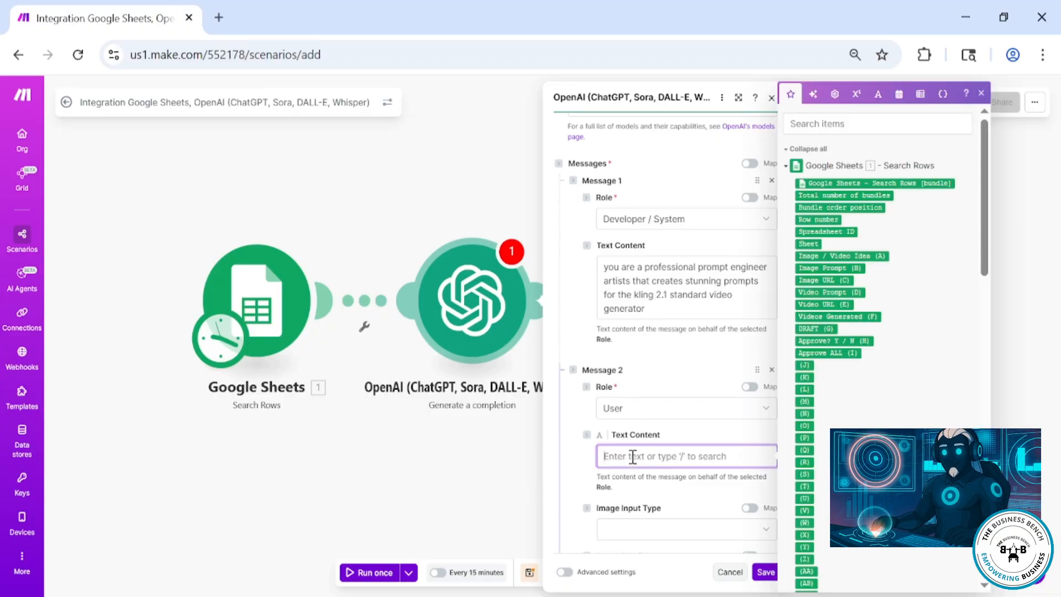
pyautogui.hotkey('ctrl', 'v')
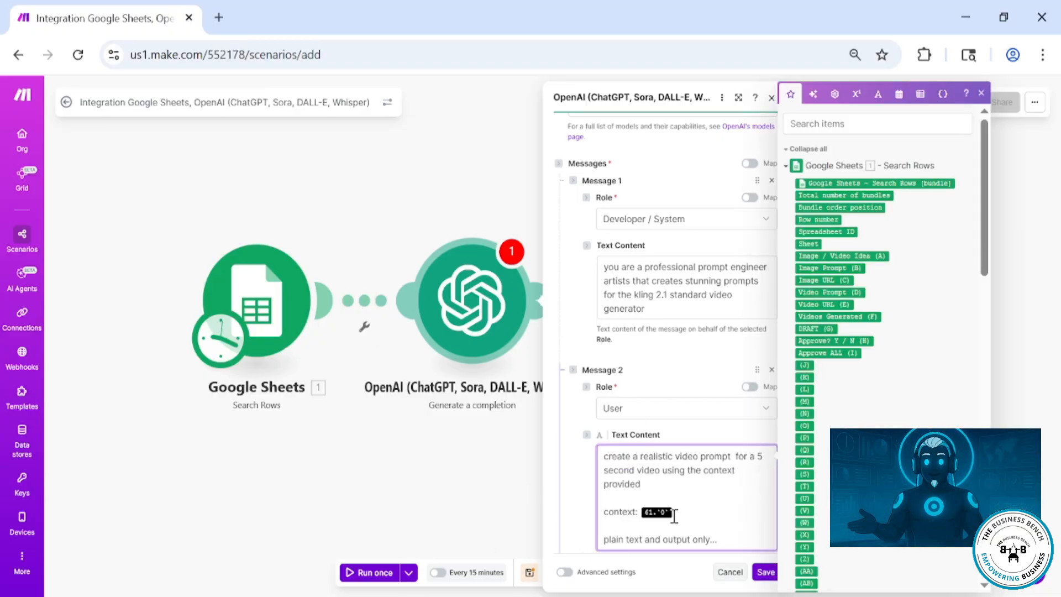
pyautogui.press('BackSpace')
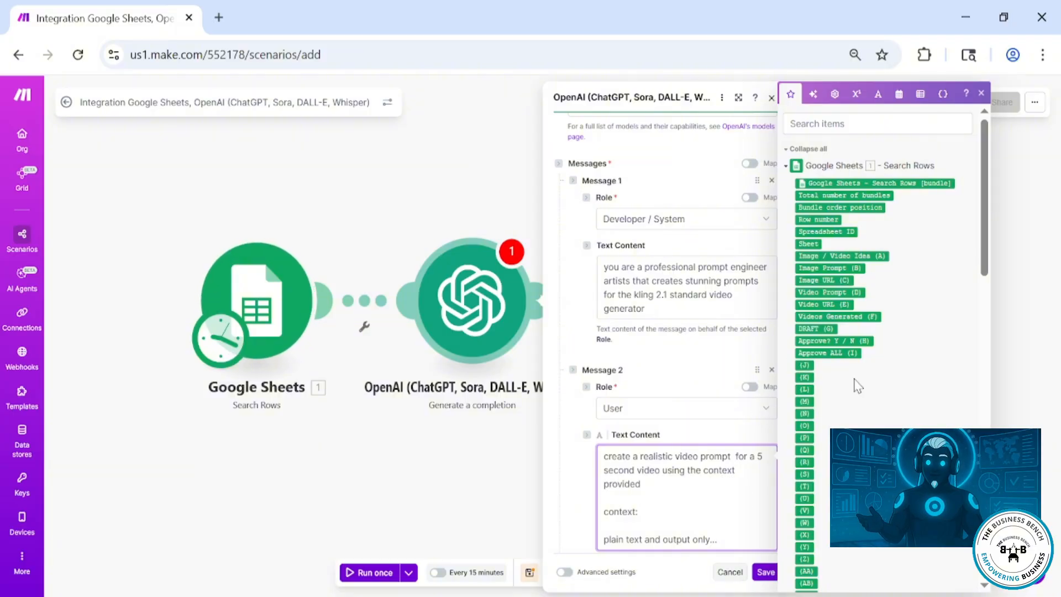
pyautogui.click(841, 256)
pyautogui.click(743, 577)
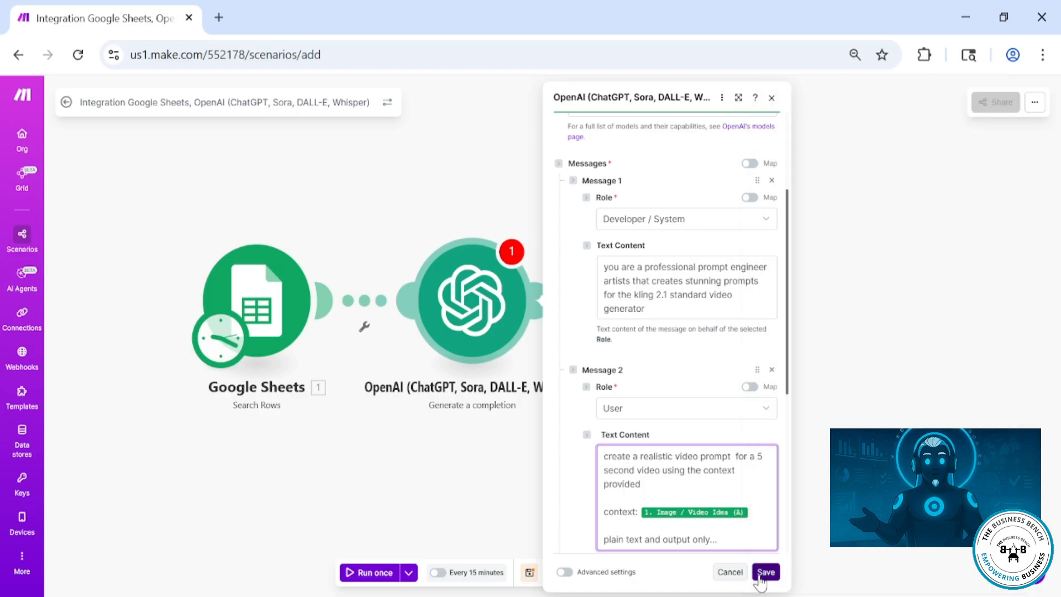
# Reopen the OpenAI module to review both messages and save it
pyautogui.click(486, 307)
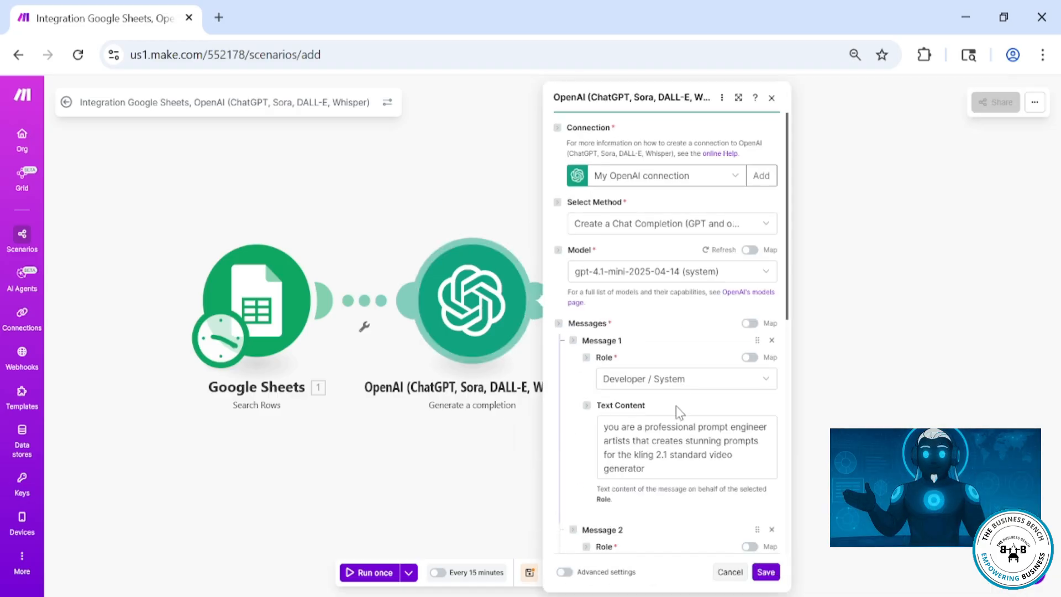
pyautogui.scroll(-10, 677, 415)
pyautogui.scroll(10, 672, 417)
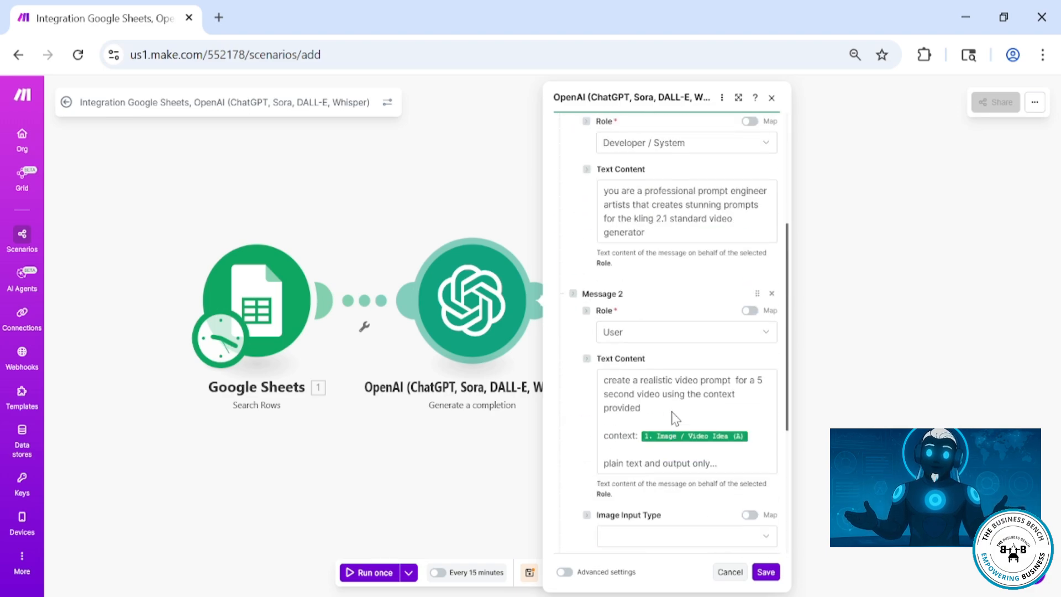
pyautogui.click(766, 571)
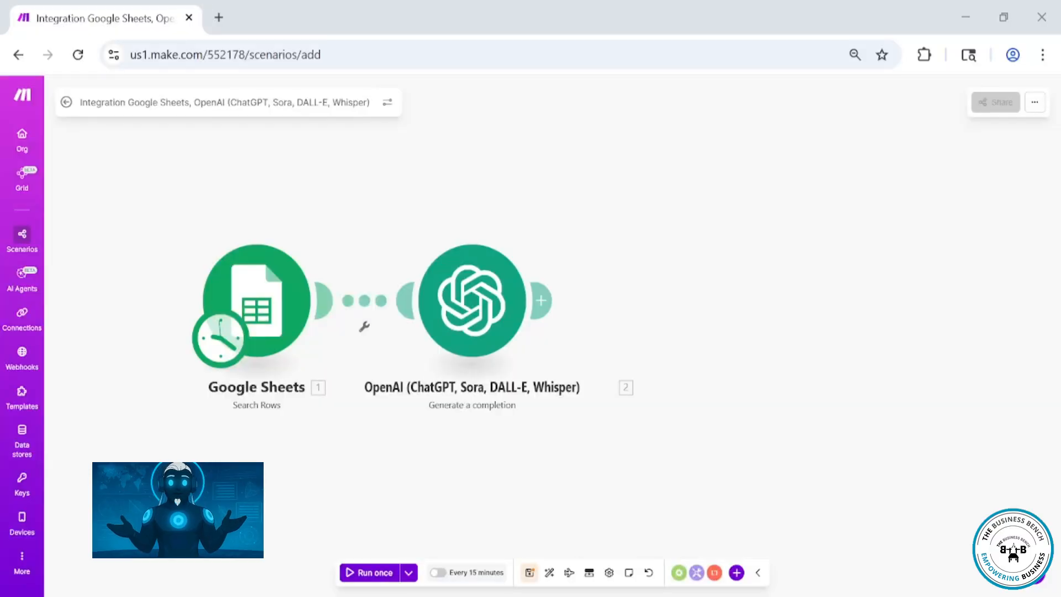
# Add an HTTP Make a request module after the OpenAI module
pyautogui.click(541, 300)
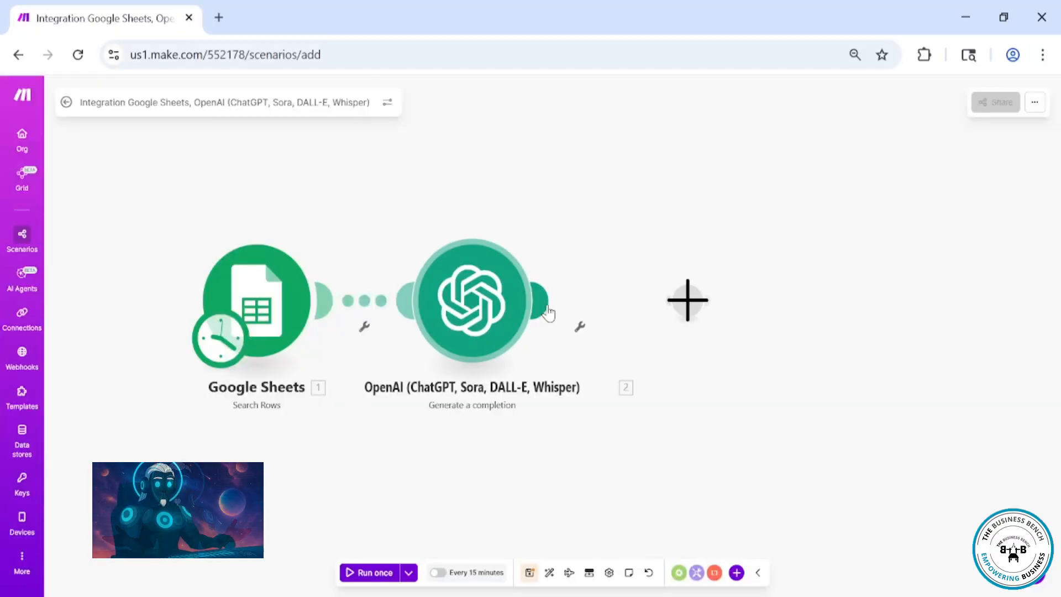
pyautogui.click(793, 384)
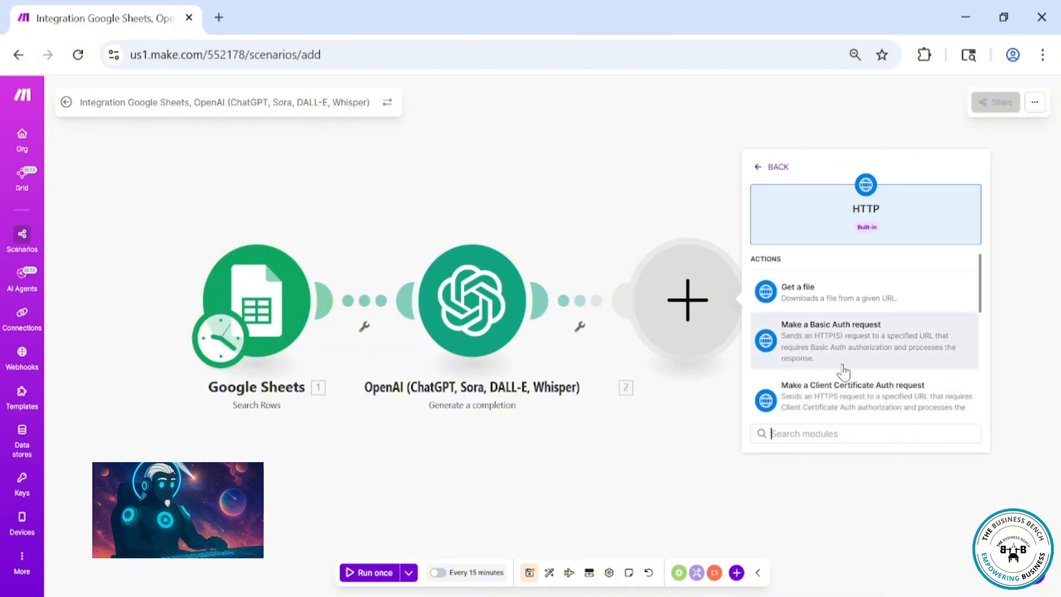
pyautogui.scroll(-2, 870, 371)
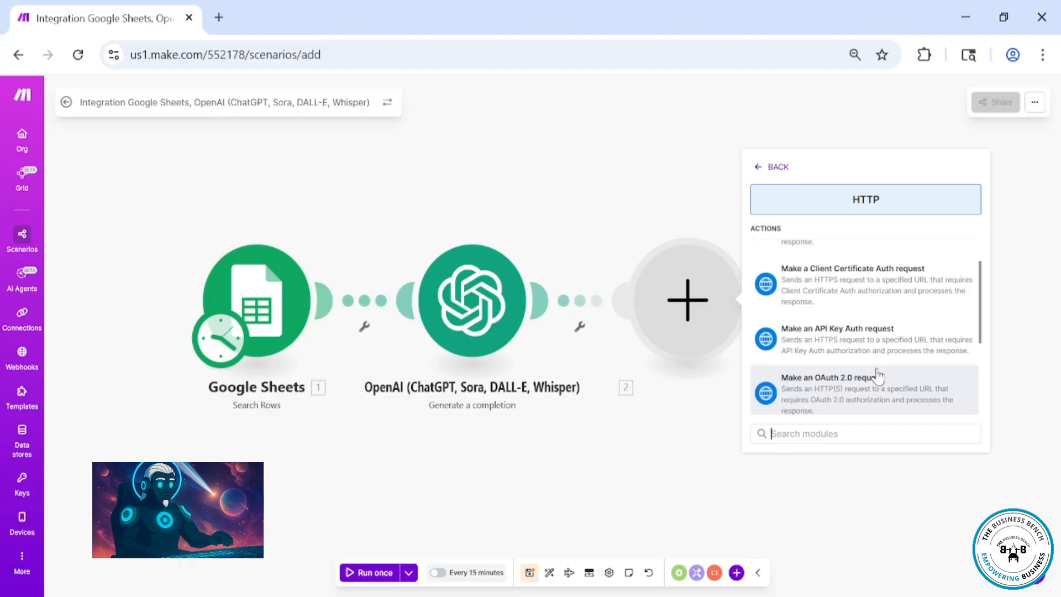
pyautogui.scroll(-2, 876, 379)
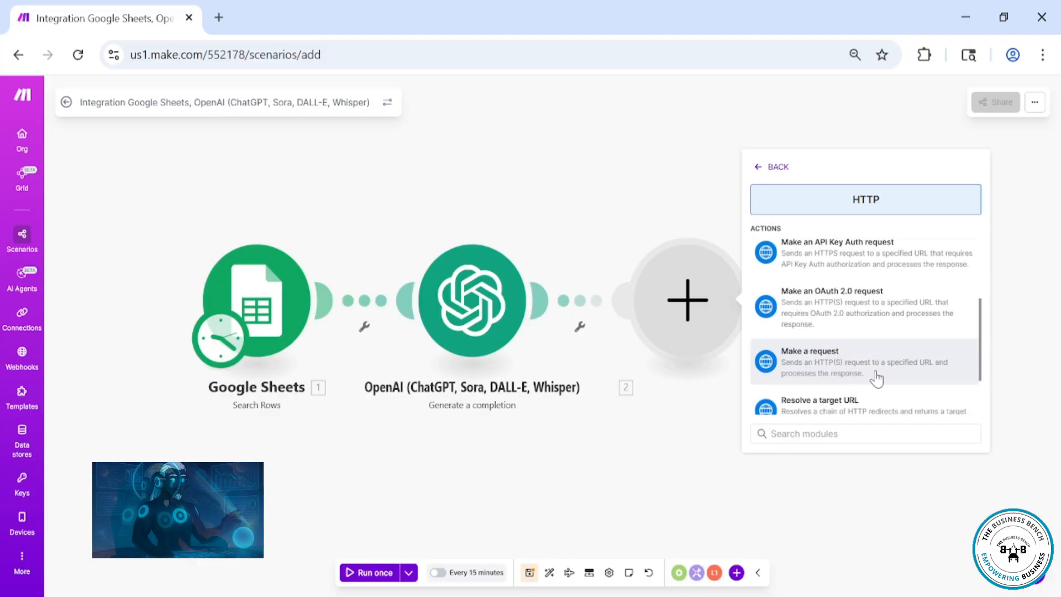
pyautogui.click(876, 378)
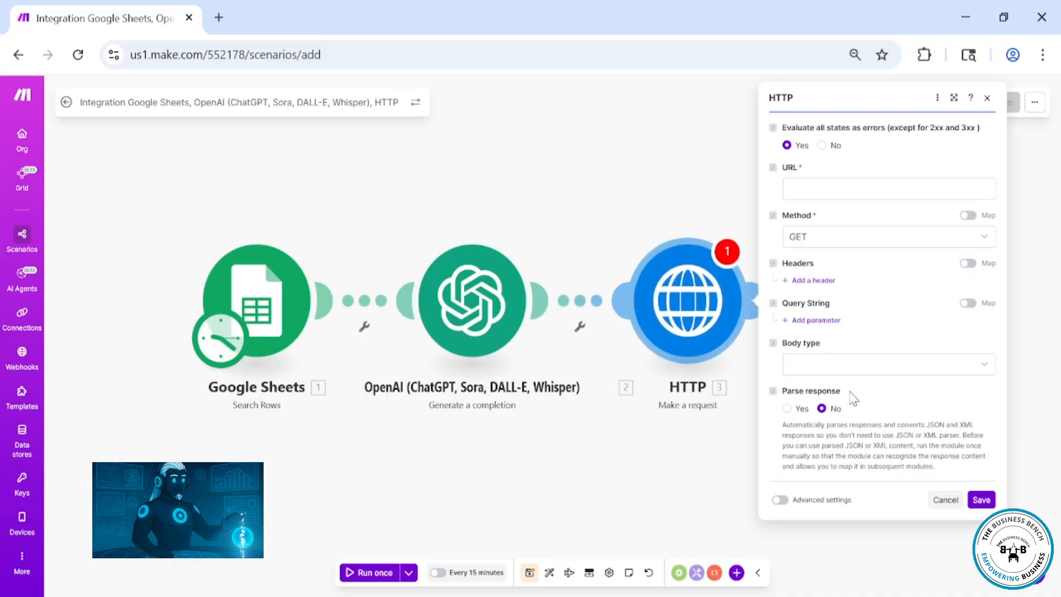
pyautogui.click(811, 188)
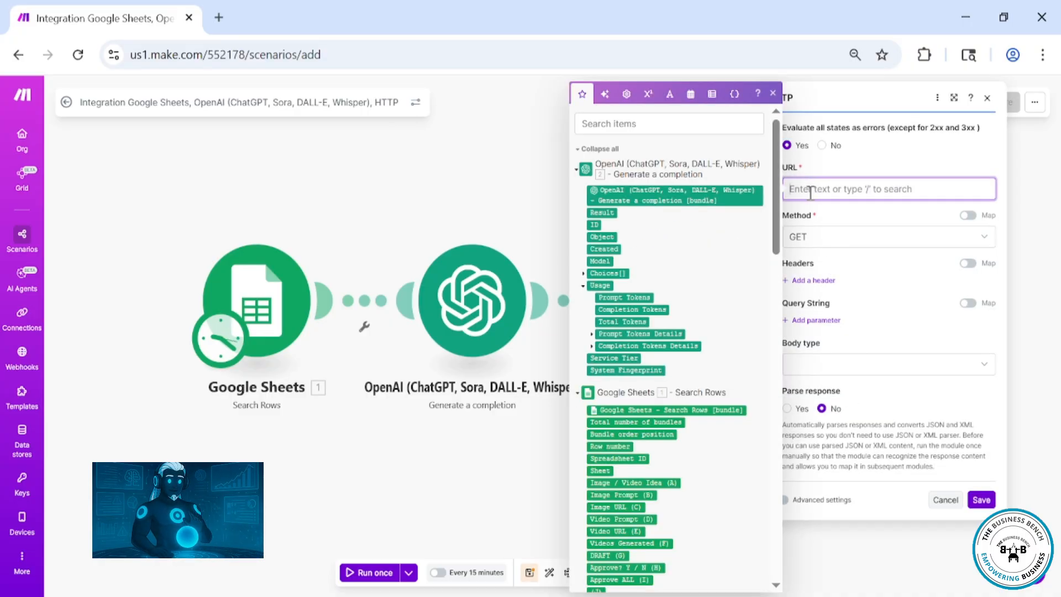
pyautogui.write('https://api.replicate.com/v1/models/kwaivgi/kling-v2.0/predictions')
pyautogui.click(826, 254)
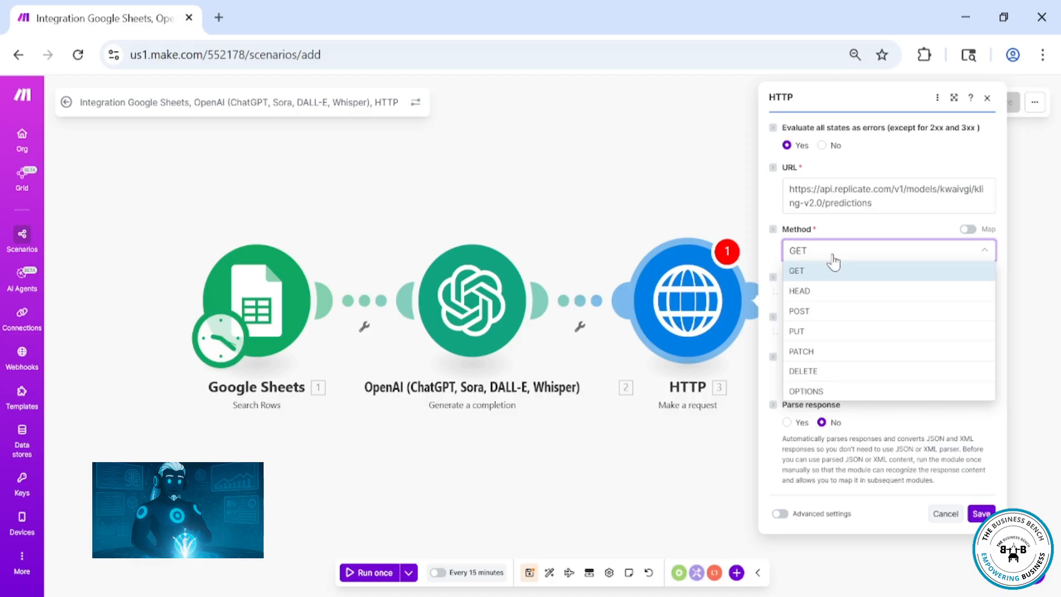
pyautogui.click(824, 312)
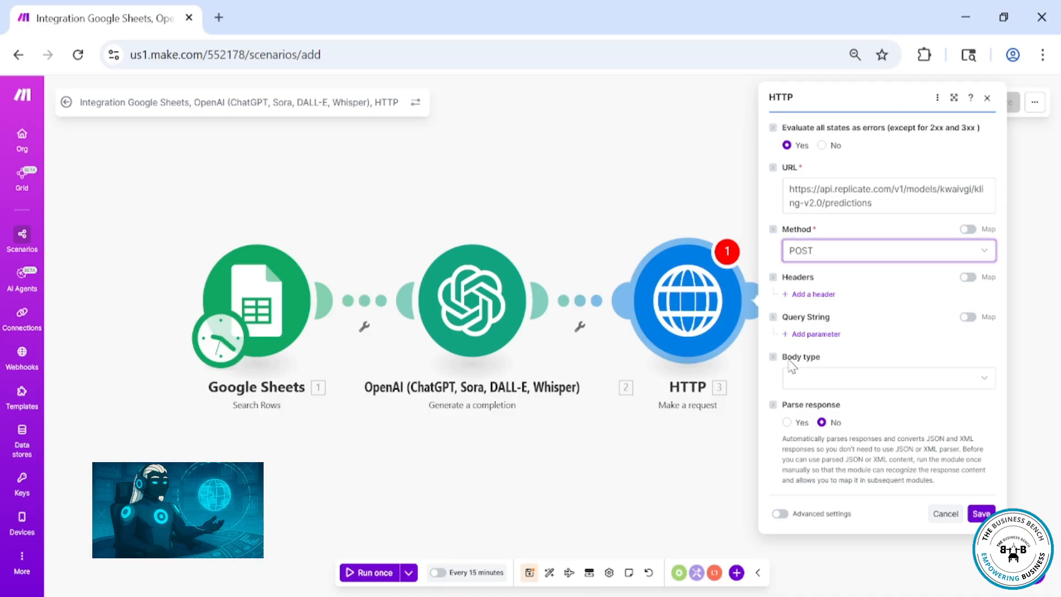
# Add a request header named Authorization
pyautogui.click(814, 294)
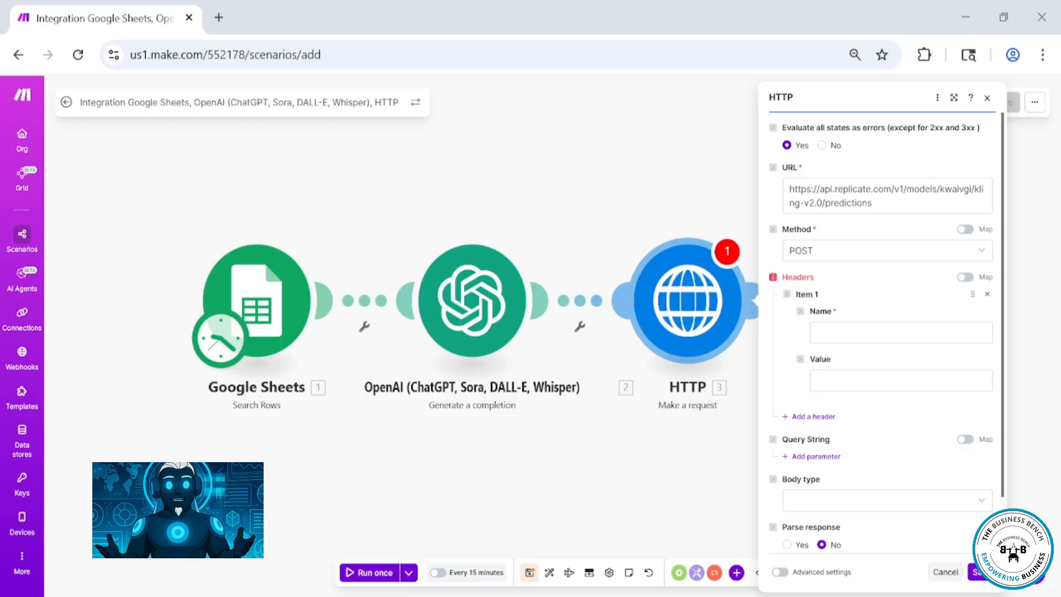
pyautogui.click(570, 495)
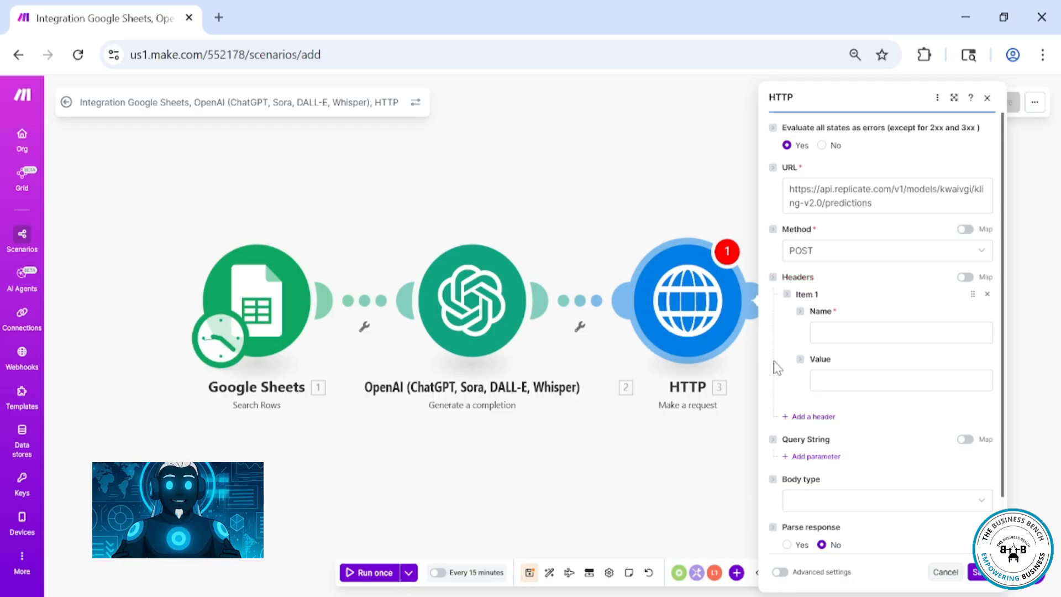
pyautogui.click(849, 331)
pyautogui.write('Authorization')
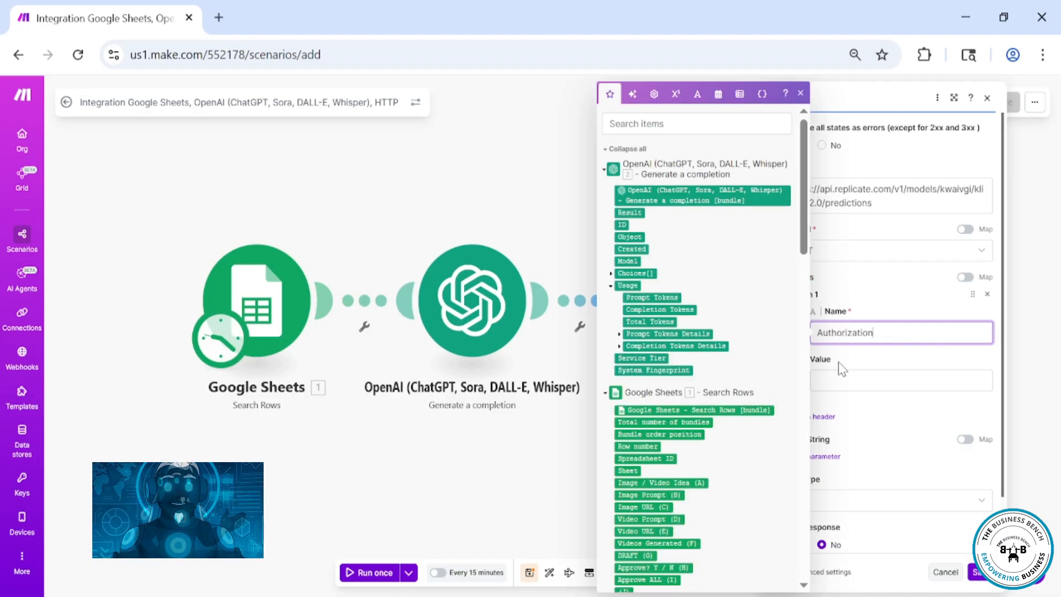
# Set the Authorization header value to Bearer followed by the API key
pyautogui.click(835, 382)
pyautogui.write('B')
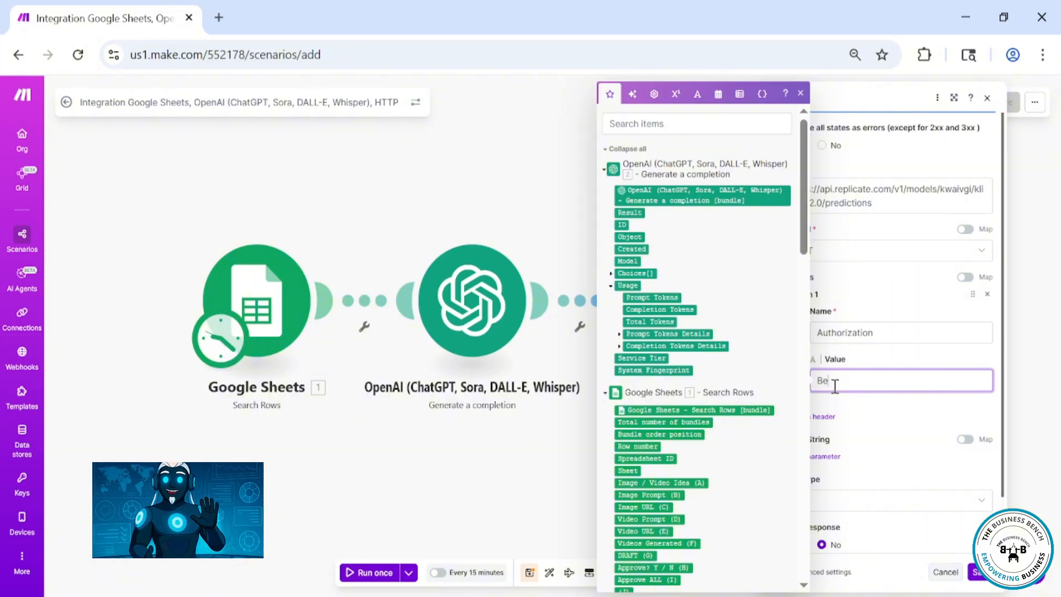
pyautogui.write('e')
pyautogui.press('BackSpace')
pyautogui.press('BackSpace')
pyautogui.write('bearer yourapikey')
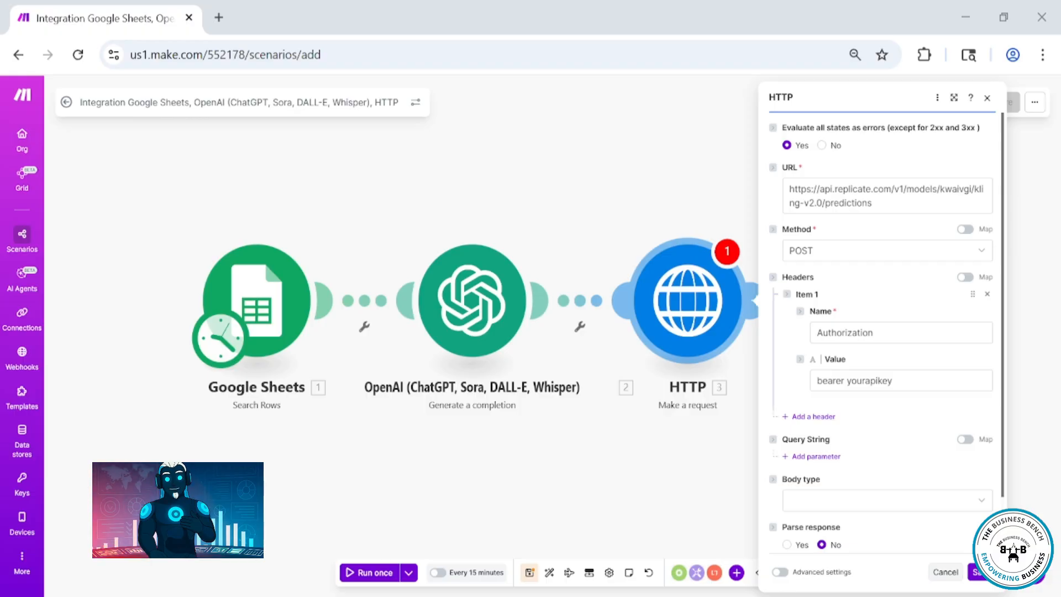
pyautogui.click(820, 380)
pyautogui.press('BackSpace')
pyautogui.write('B')
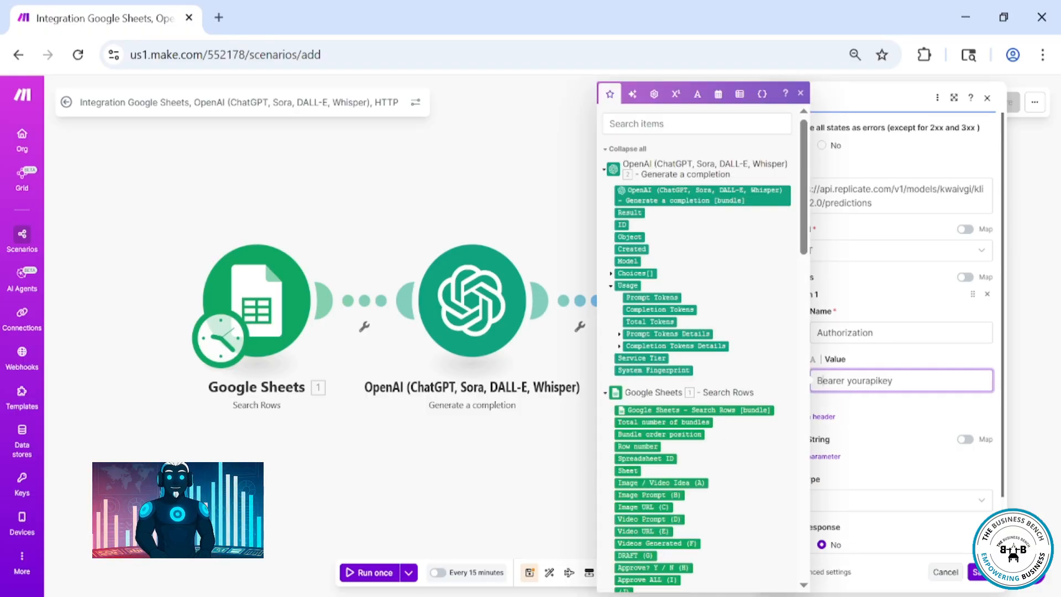
pyautogui.click(403, 595)
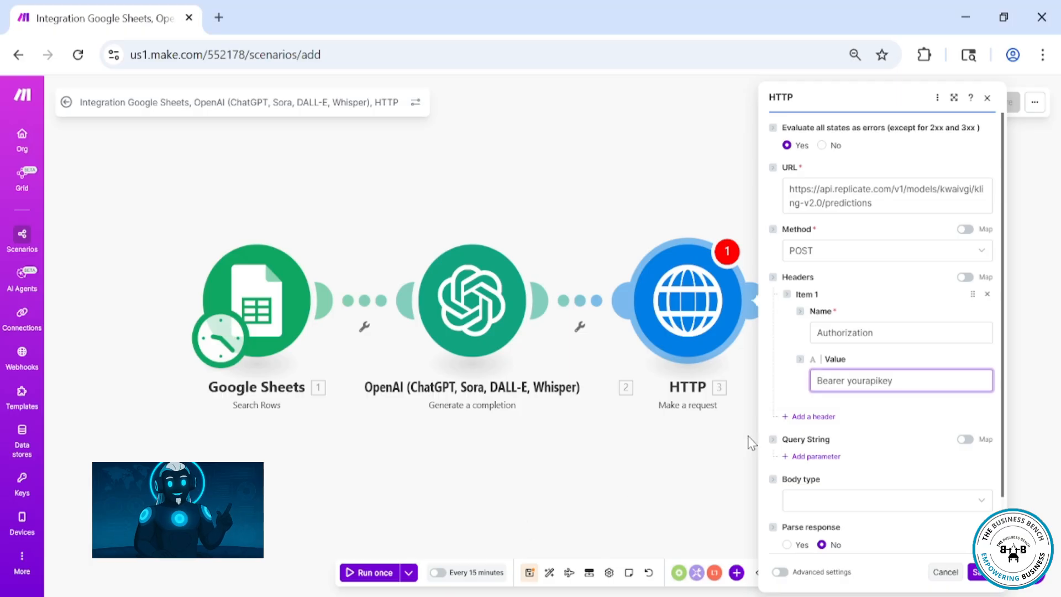
# Set the request body type to Raw
pyautogui.click(808, 458)
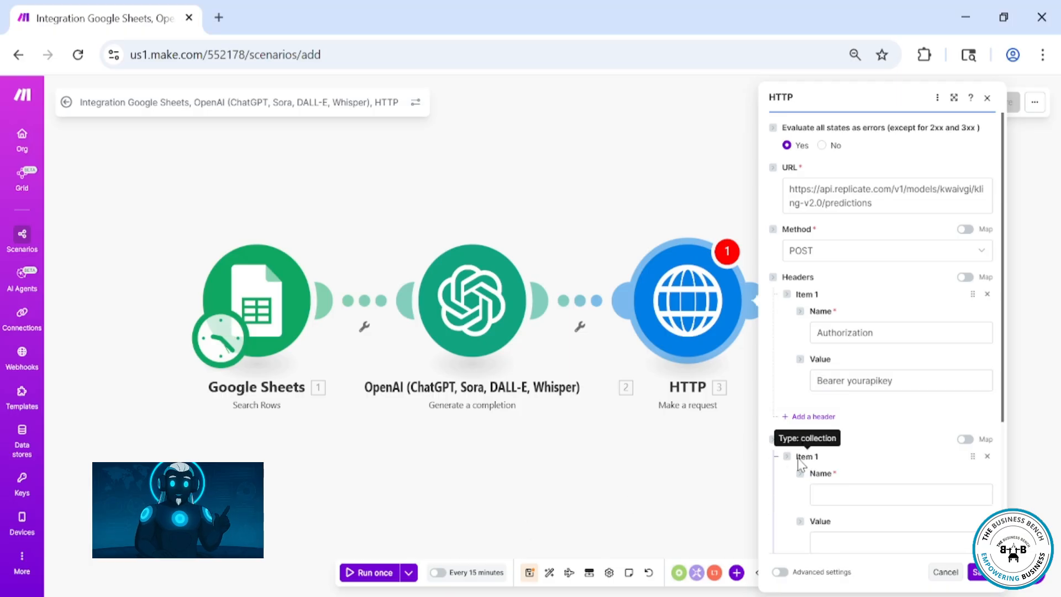
pyautogui.click(988, 458)
pyautogui.scroll(-1, 924, 478)
pyautogui.click(866, 435)
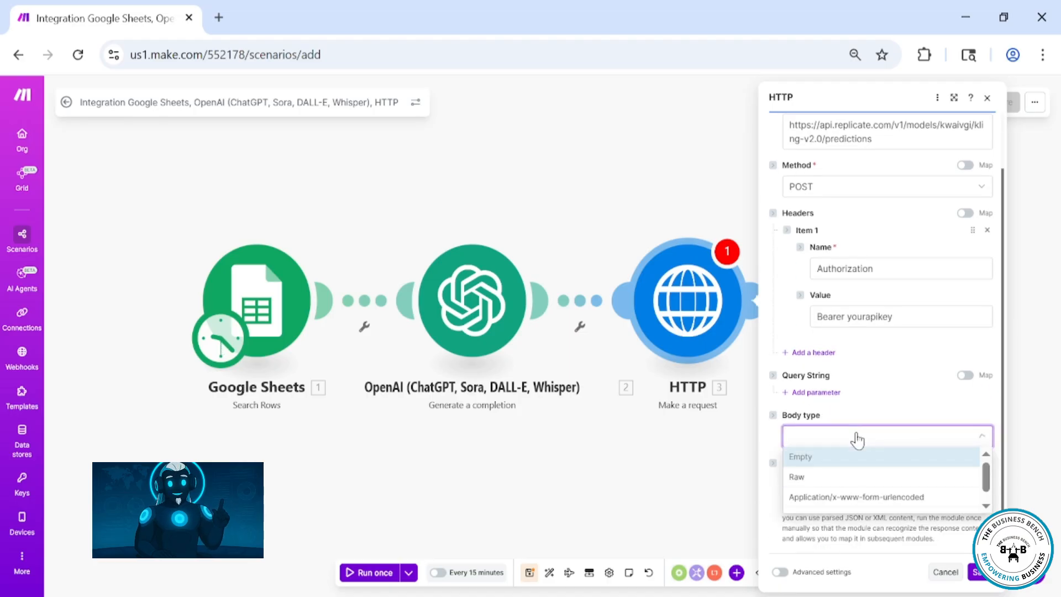
pyautogui.click(798, 476)
pyautogui.scroll(-1, 869, 455)
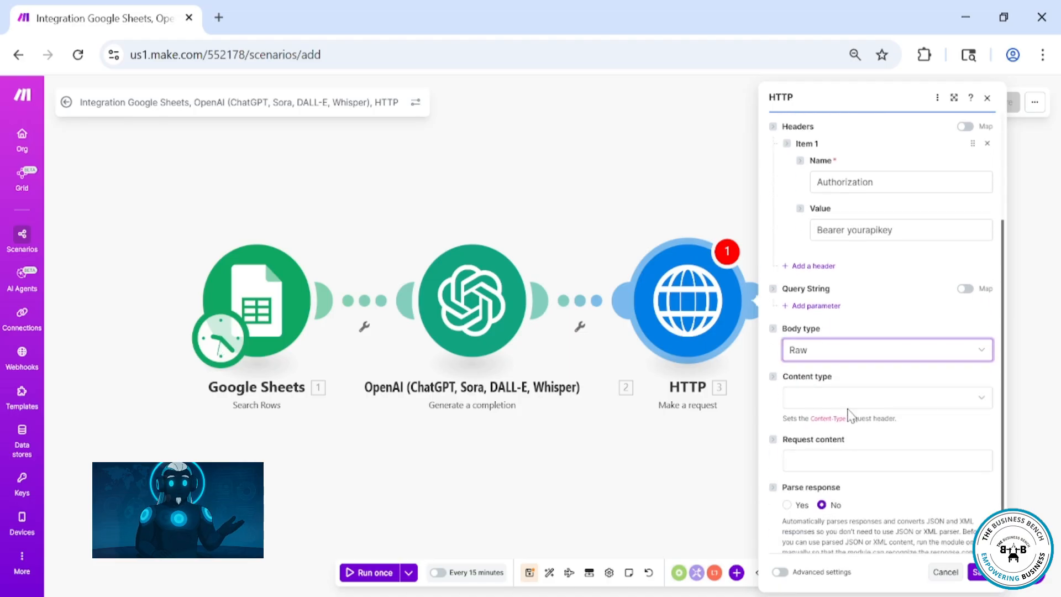
# Set the HTTP request's content type to JSON (application/json)
pyautogui.click(849, 400)
pyautogui.click(833, 458)
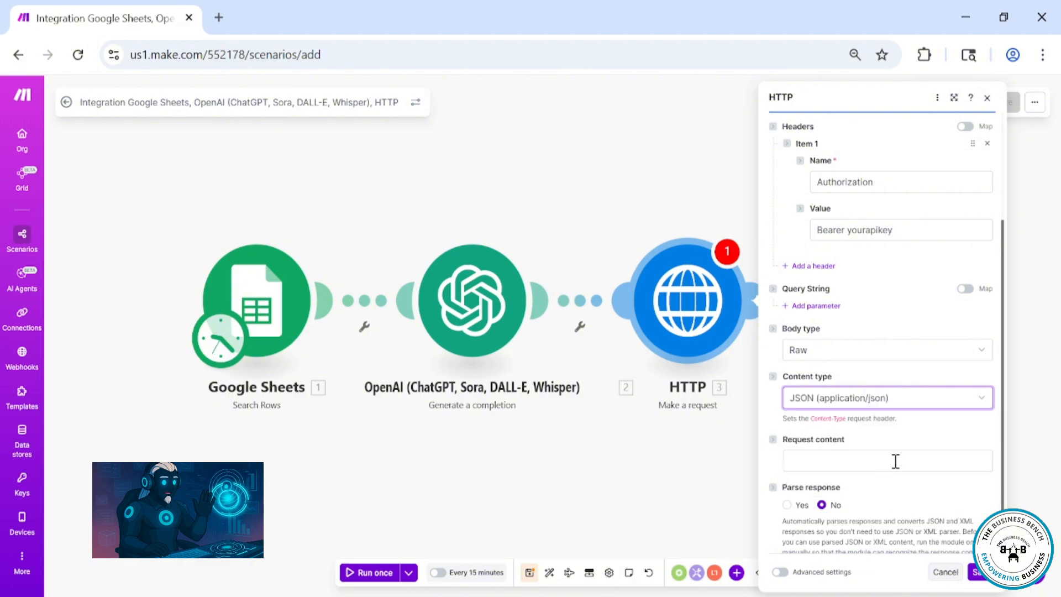
pyautogui.scroll(-1, 912, 454)
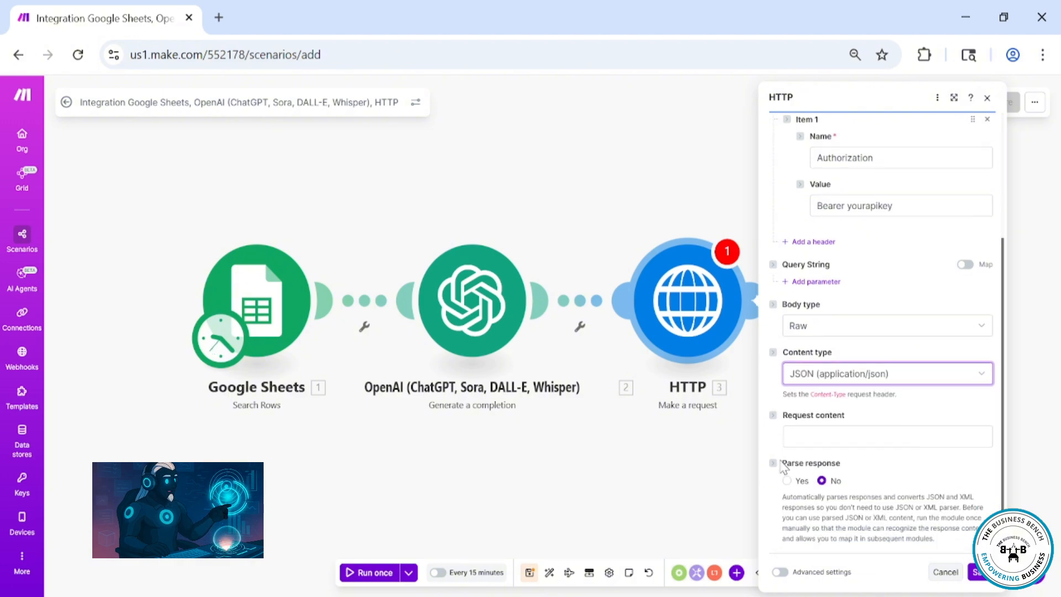
# Paste the prepared JSON request body with prompt, duration 5, cfg_scale 0.5, aspect_ratio 9:16 and empty negative_prompt into Request content
pyautogui.click(798, 437)
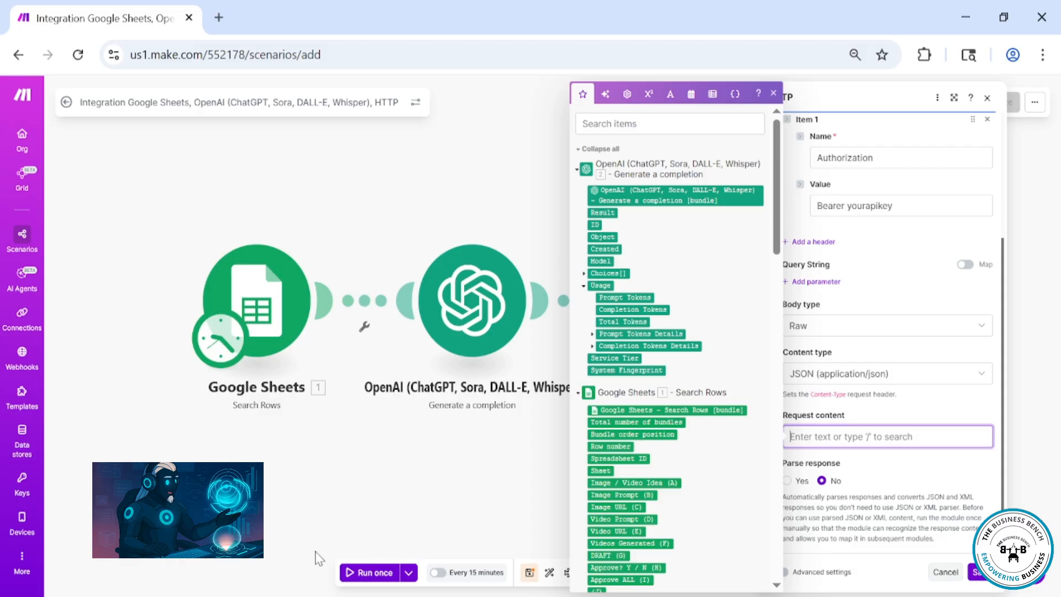
pyautogui.hotkey('alt', 'Tab')
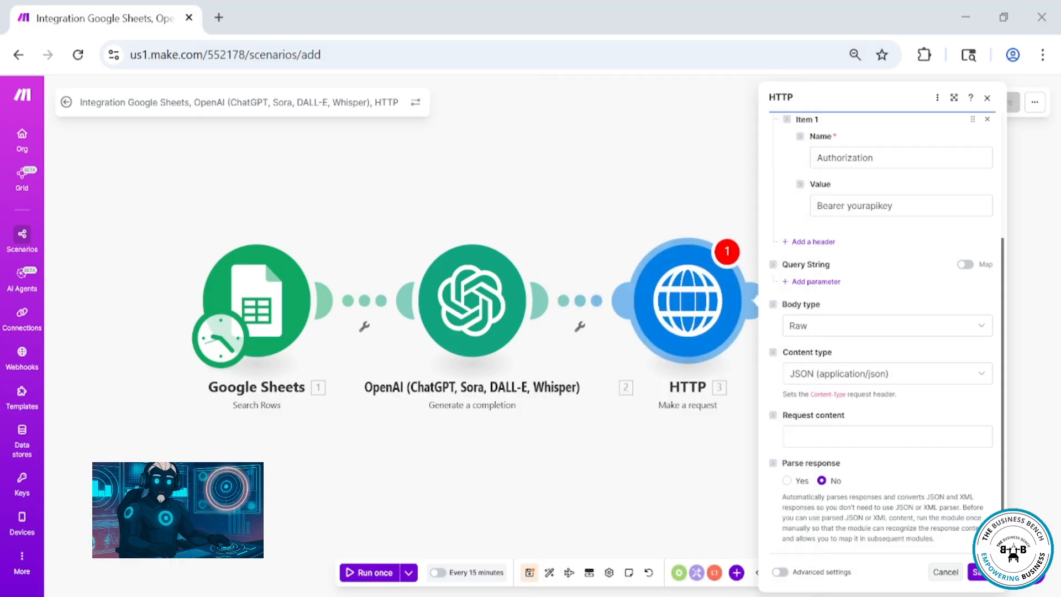
pyautogui.hotkey('alt', 'Tab')
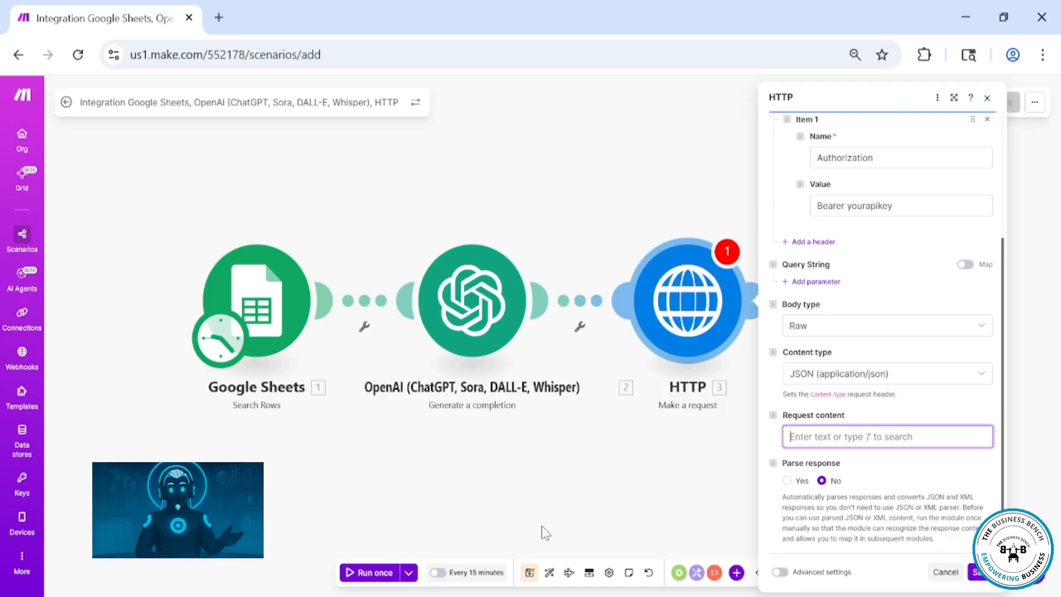
pyautogui.click(827, 435)
pyautogui.hotkey('ctrl', 'v')
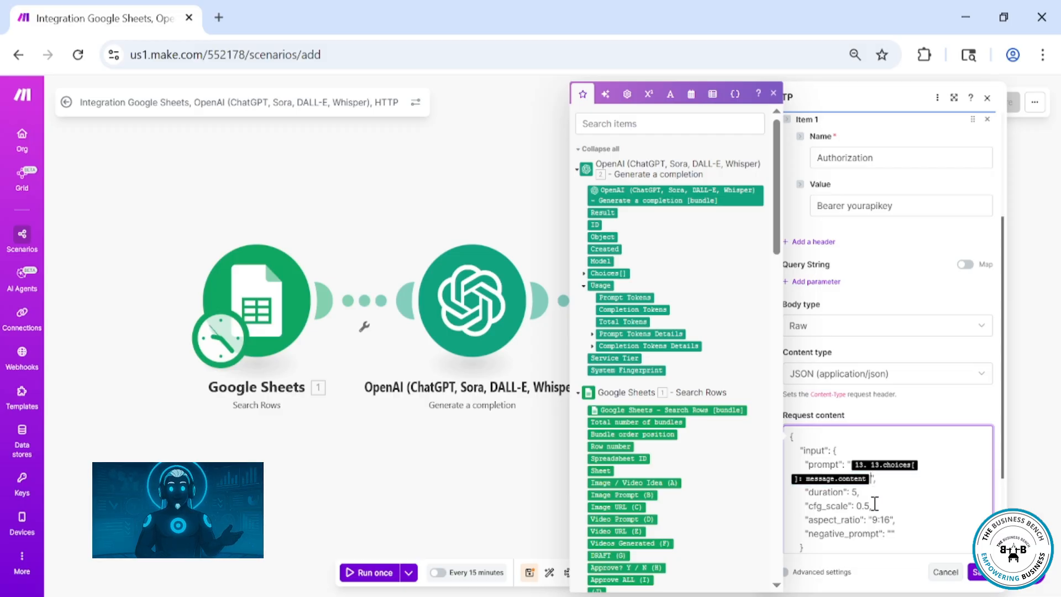
# Replace the prompt value with the OpenAI module's Choices[] Message Content output and save the HTTP module
pyautogui.press('BackSpace')
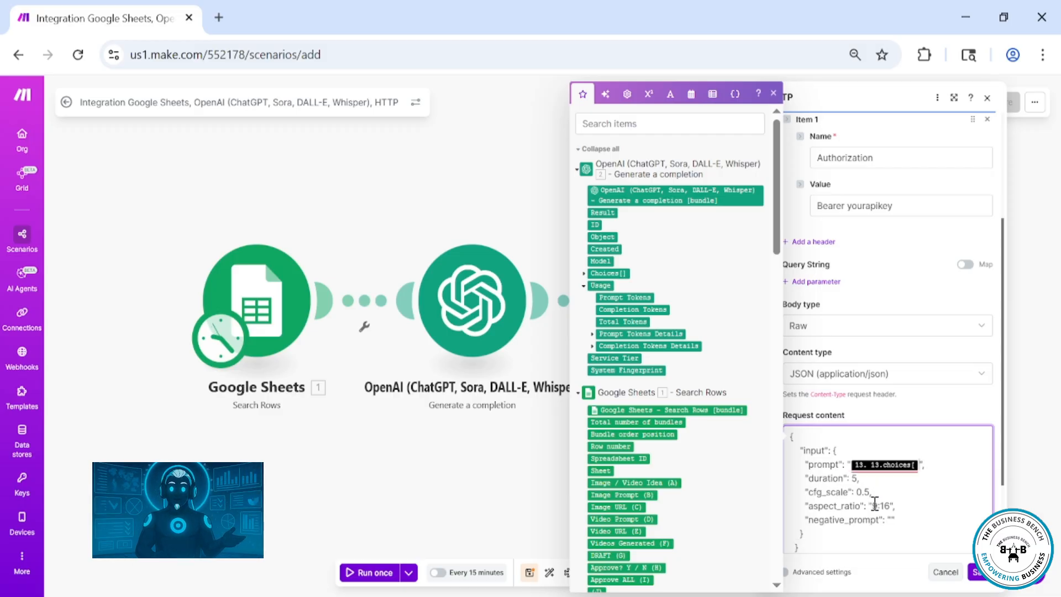
pyautogui.press('BackSpace')
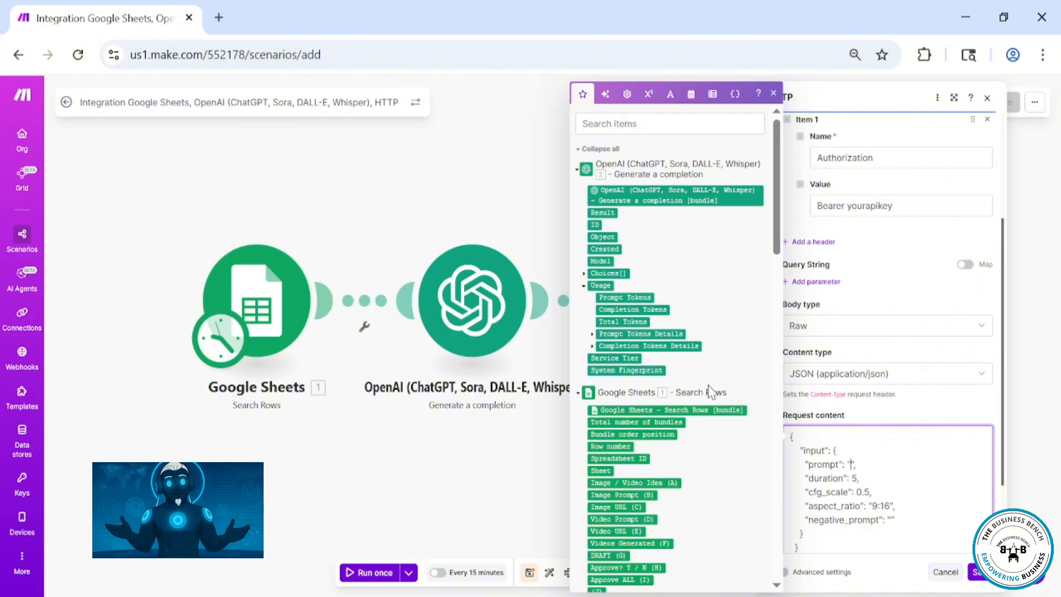
pyautogui.click(584, 274)
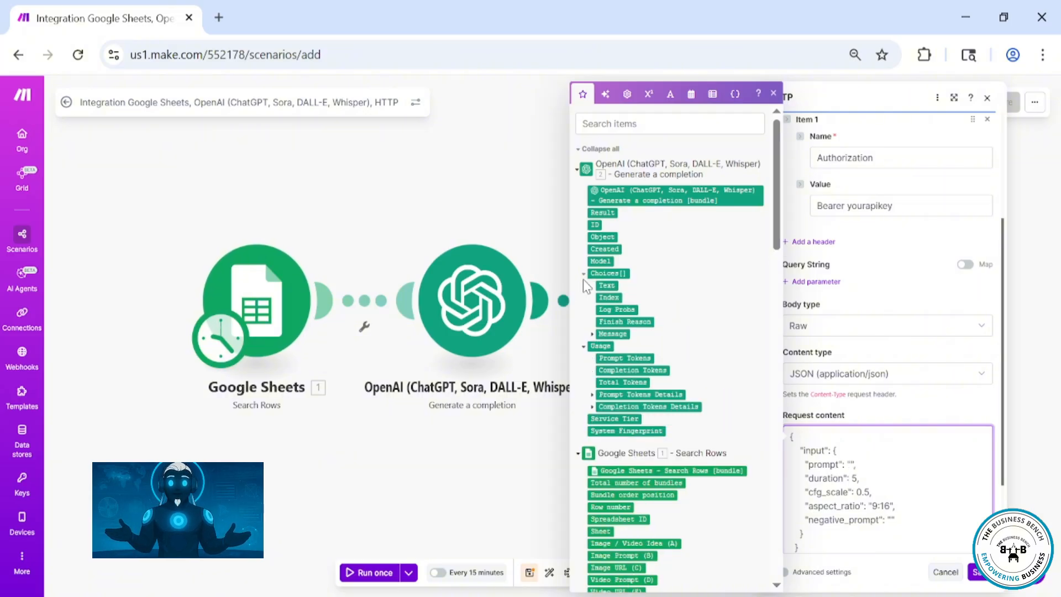
pyautogui.click(591, 335)
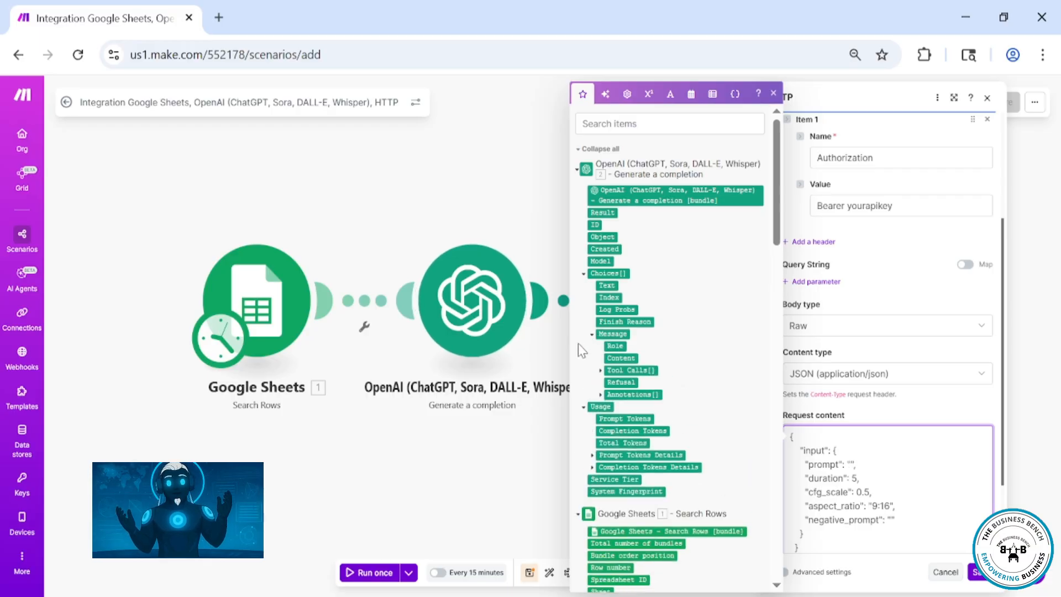
pyautogui.click(620, 359)
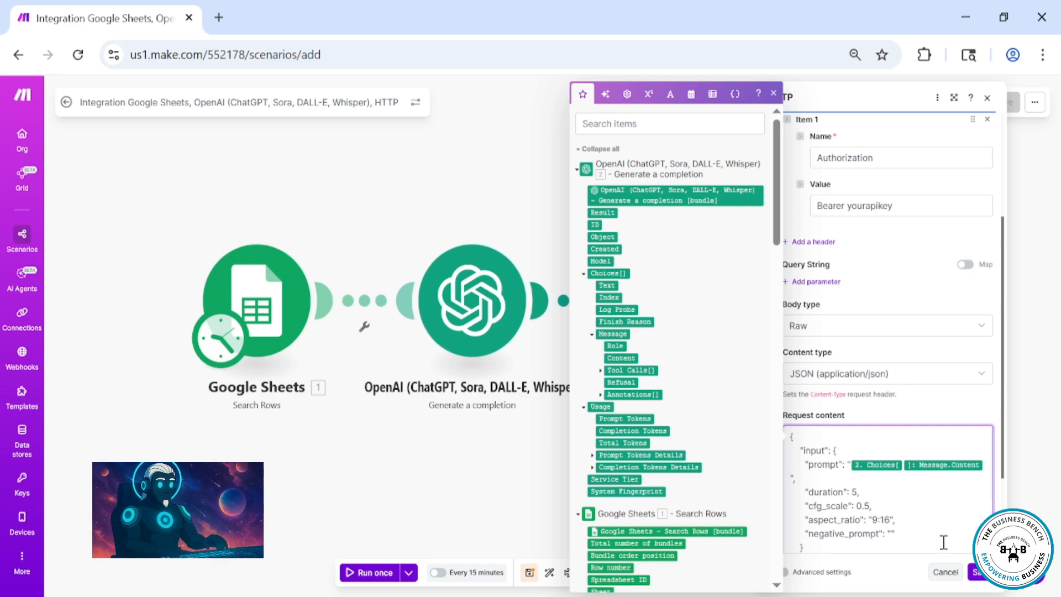
pyautogui.click(978, 573)
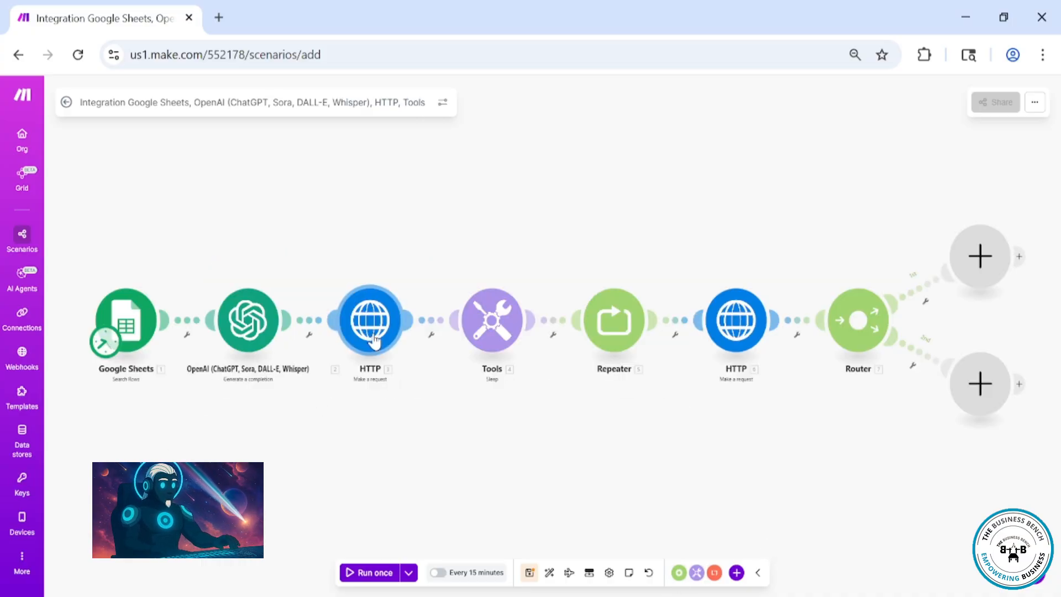
# Reopen the HTTP module, set Parse response to Yes, and save it
pyautogui.click(365, 326)
pyautogui.scroll(-5, 486, 465)
pyautogui.click(441, 480)
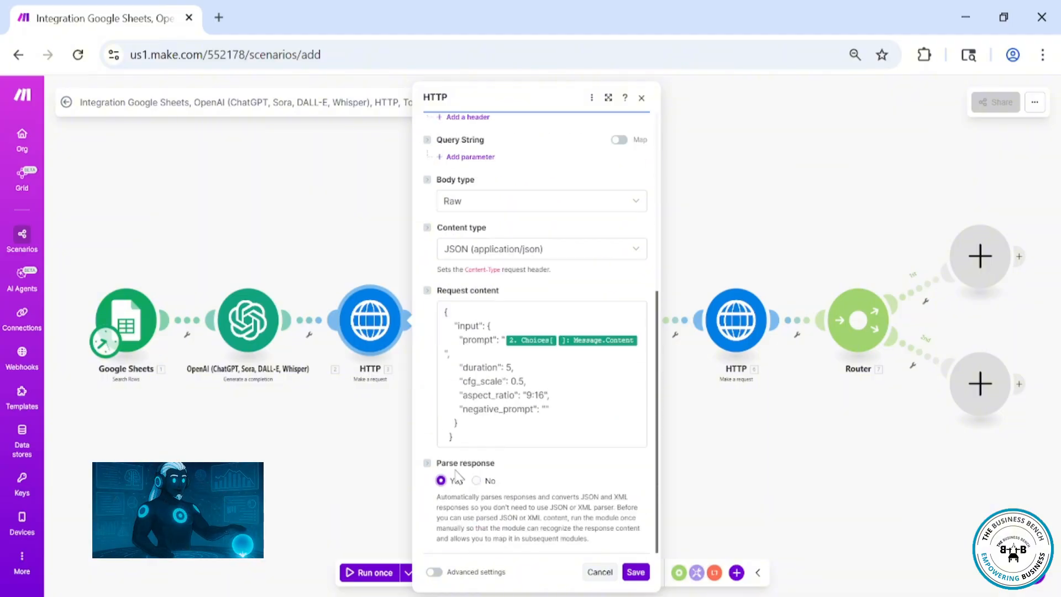
pyautogui.click(634, 571)
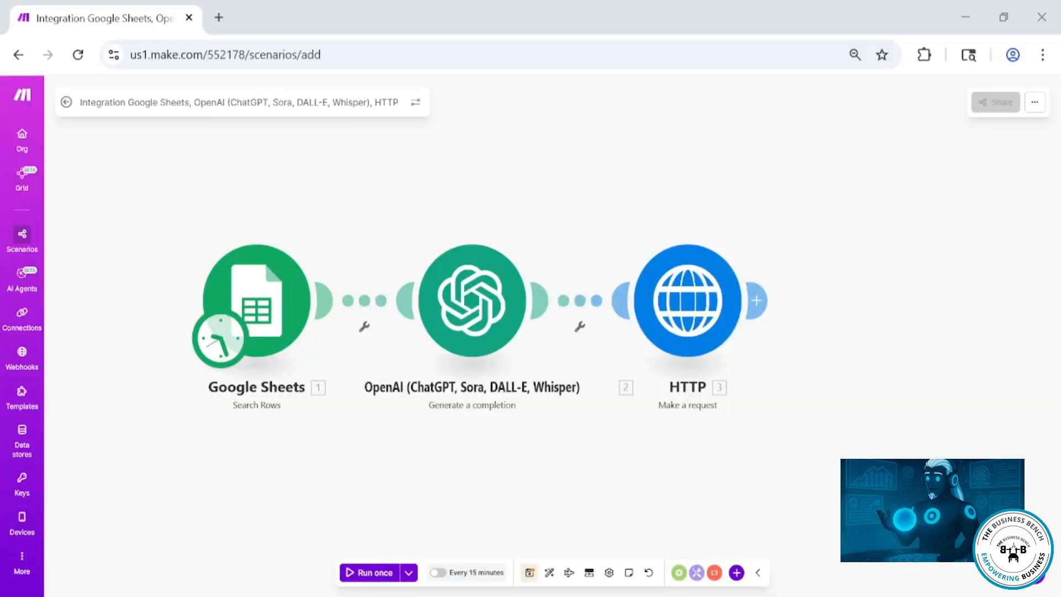
# Add a Tools Sleep module after the HTTP module
pyautogui.click(763, 300)
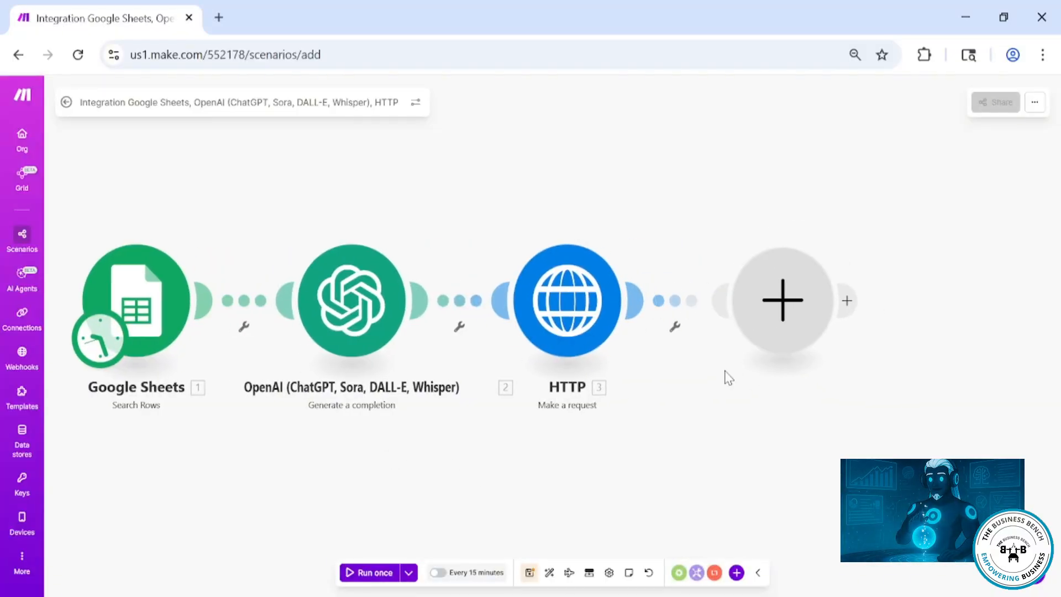
pyautogui.write('sleep')
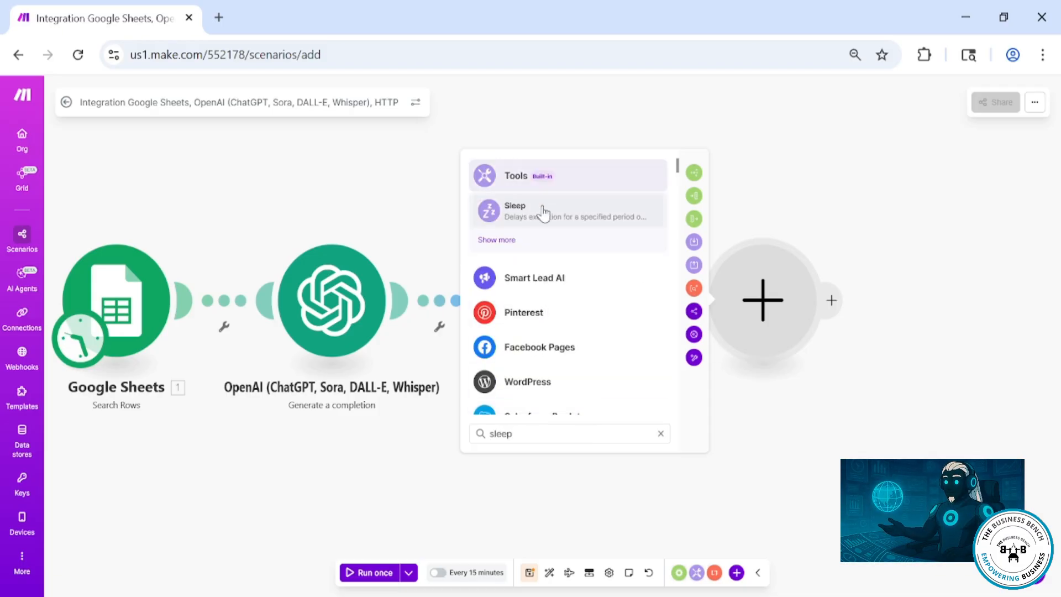
pyautogui.click(544, 213)
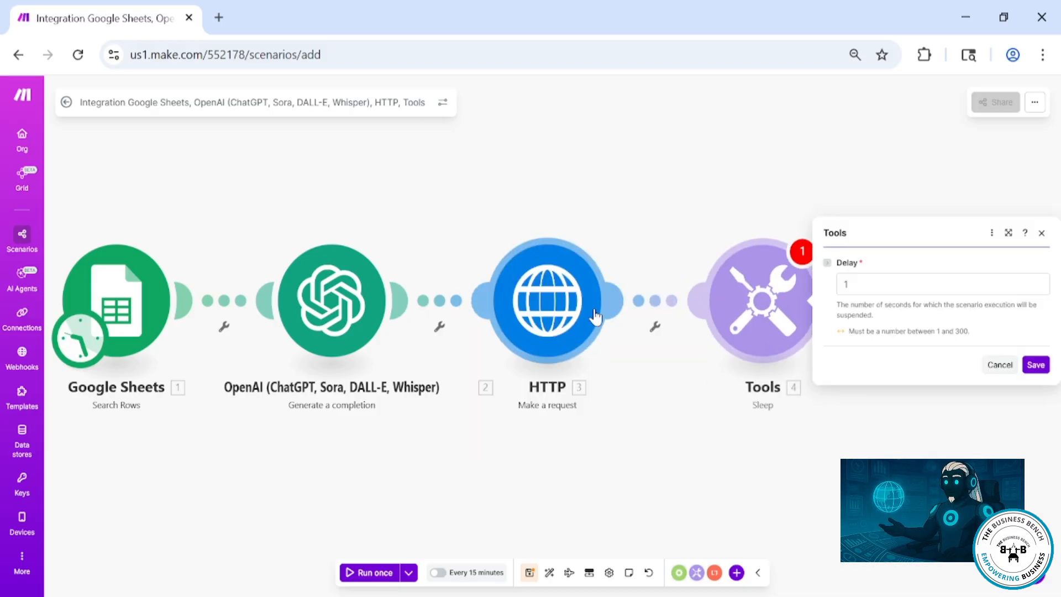
# Set the Sleep delay to 240 seconds and save the module
pyautogui.click(857, 287)
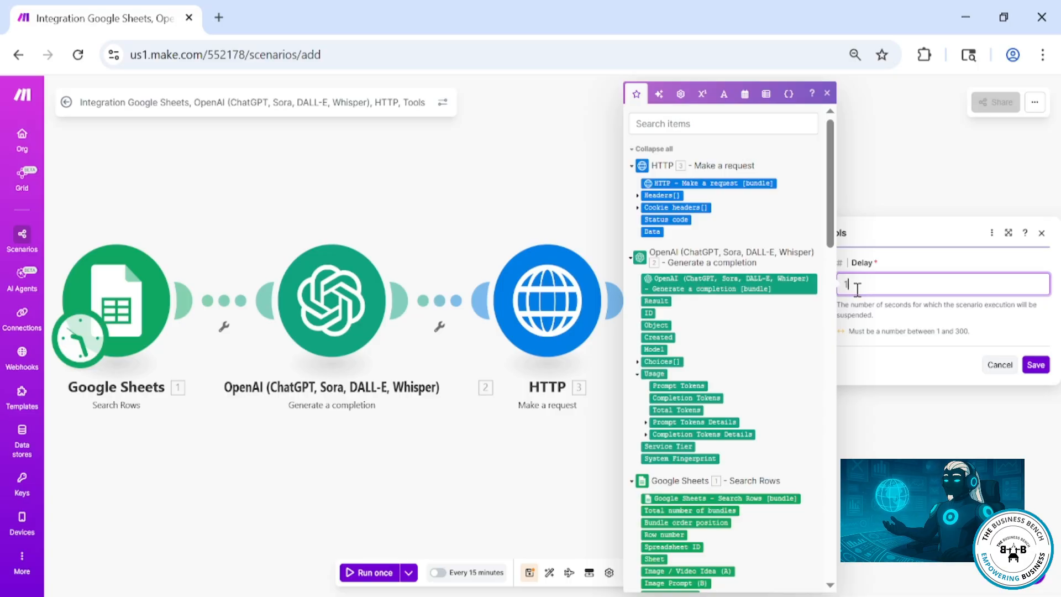
pyautogui.press('BackSpace')
pyautogui.write('240')
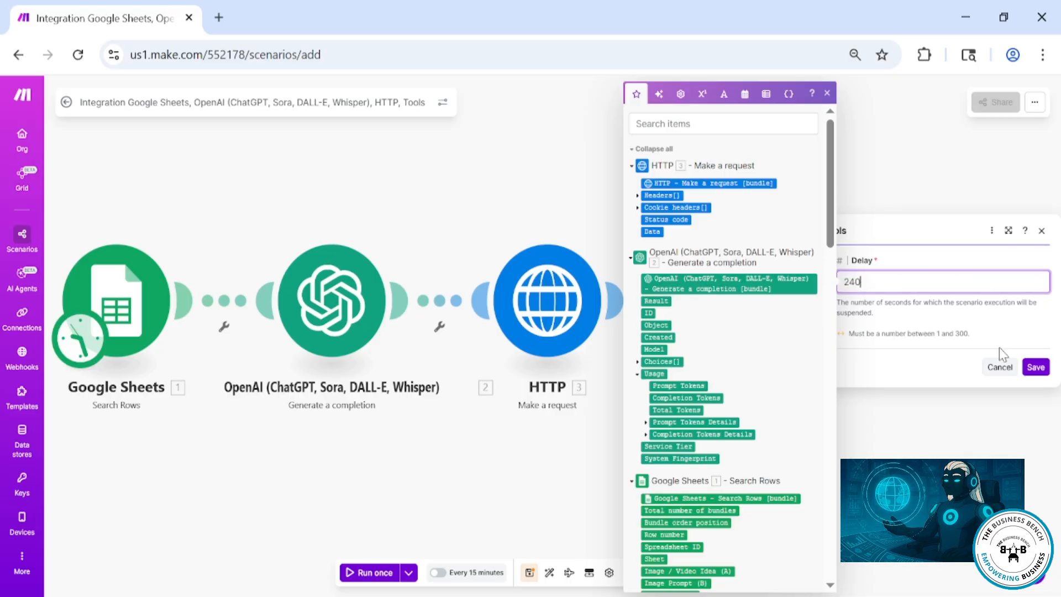
pyautogui.click(1037, 367)
pyautogui.click(1036, 367)
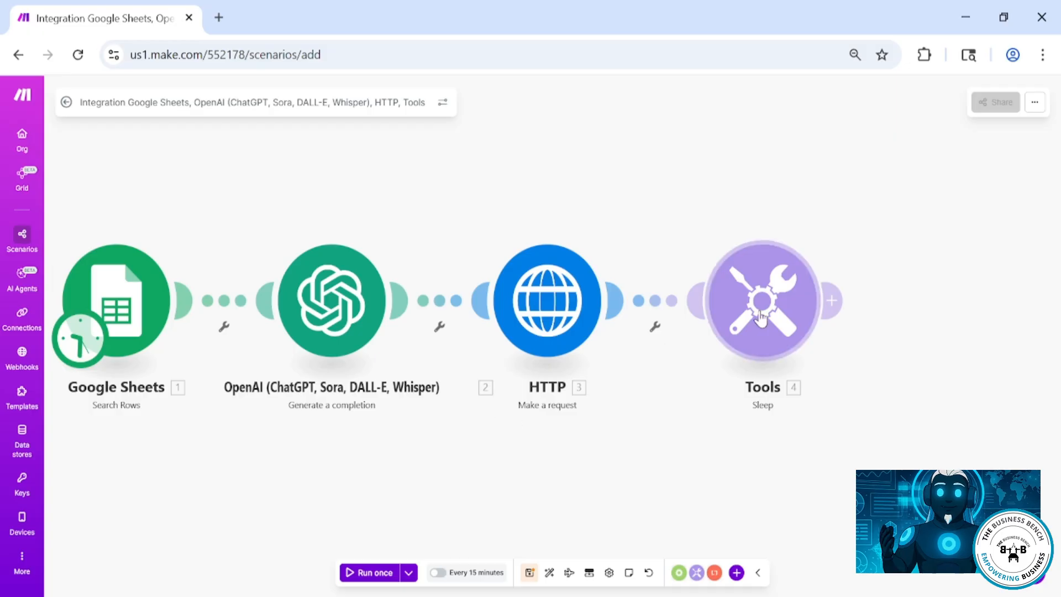
# Add a Flow Control Repeater module after the Sleep module
pyautogui.click(831, 301)
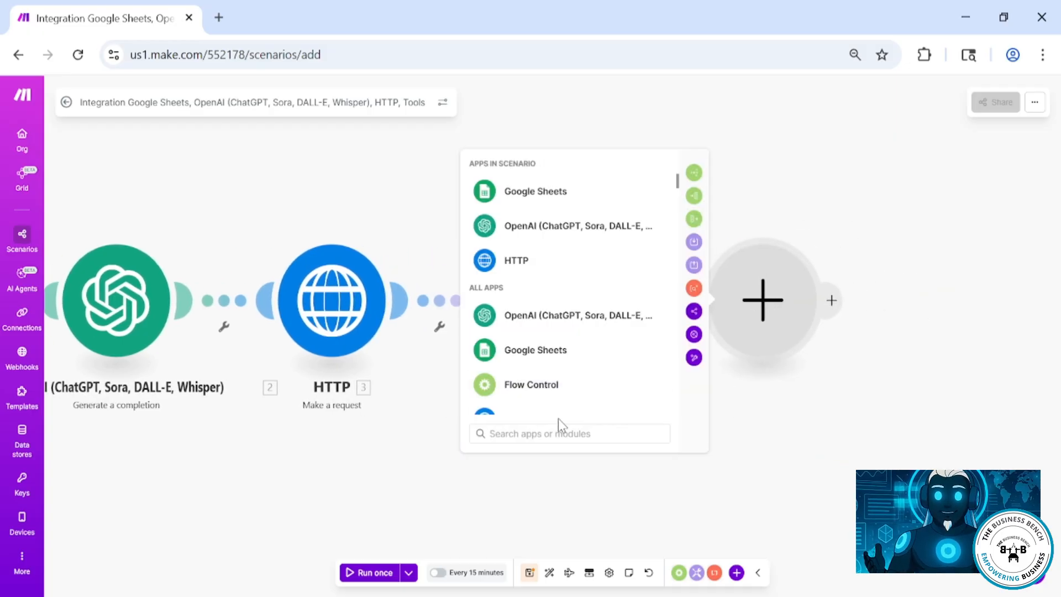
pyautogui.write('repea')
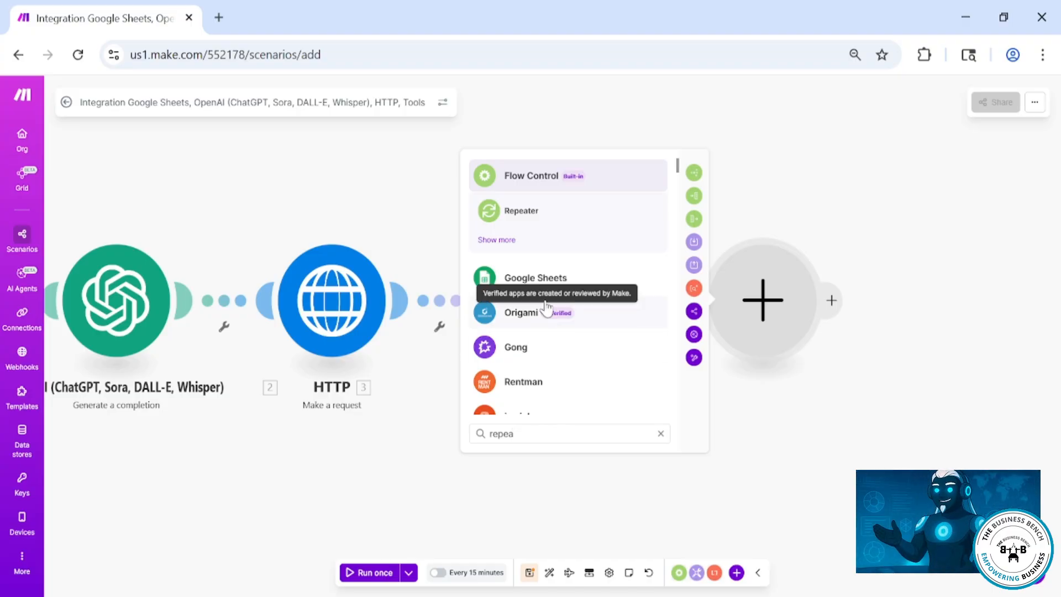
pyautogui.click(547, 219)
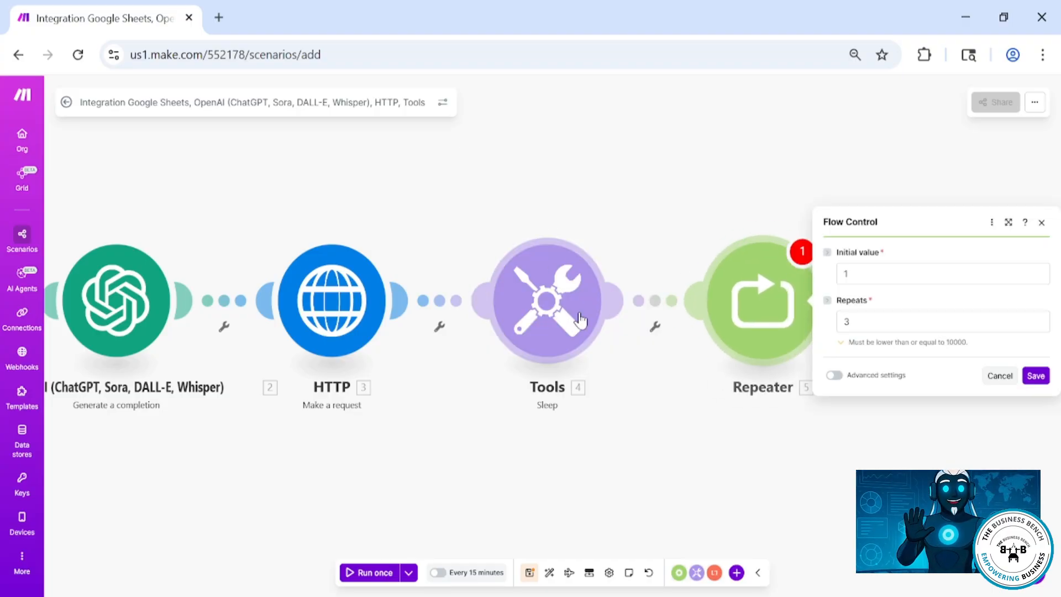
# Set the Repeater's repeats to 1 and save it
pyautogui.click(873, 322)
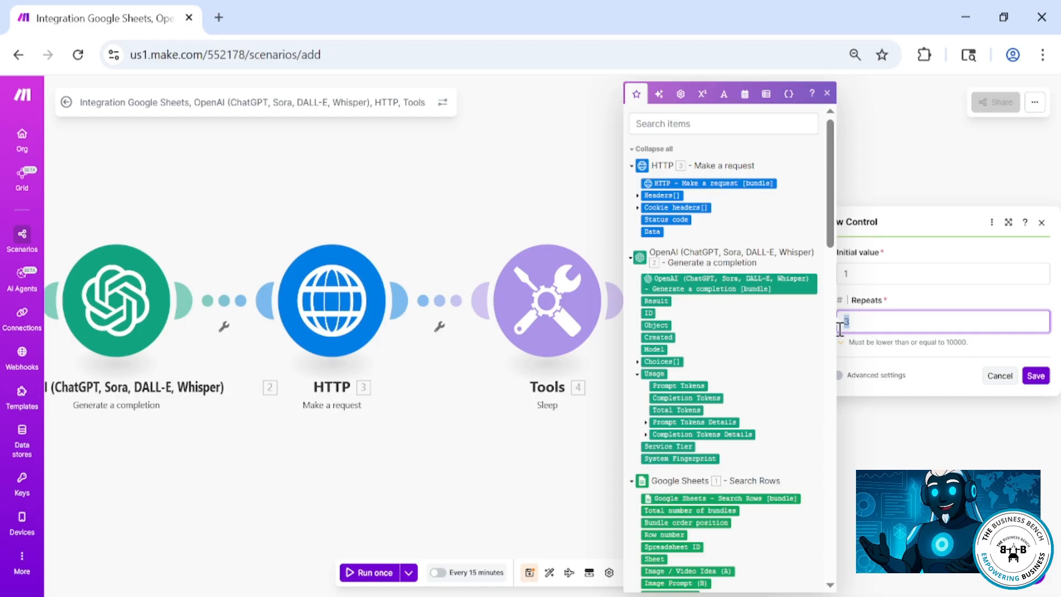
pyautogui.write('1')
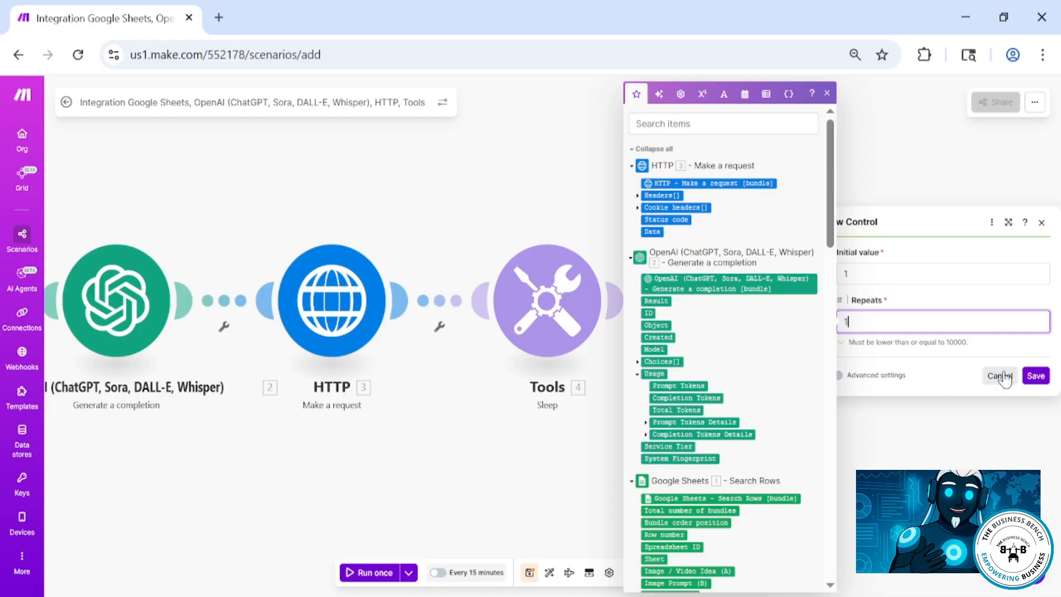
pyautogui.click(1036, 376)
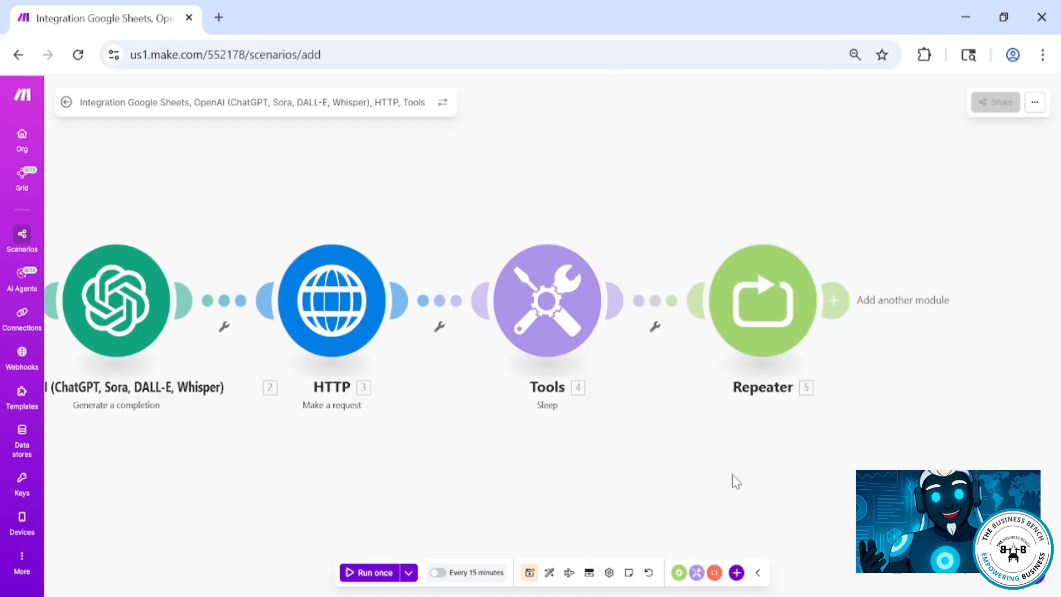
# Auto-align the scenario and add an HTTP Make a request module after the Repeater
pyautogui.click(549, 573)
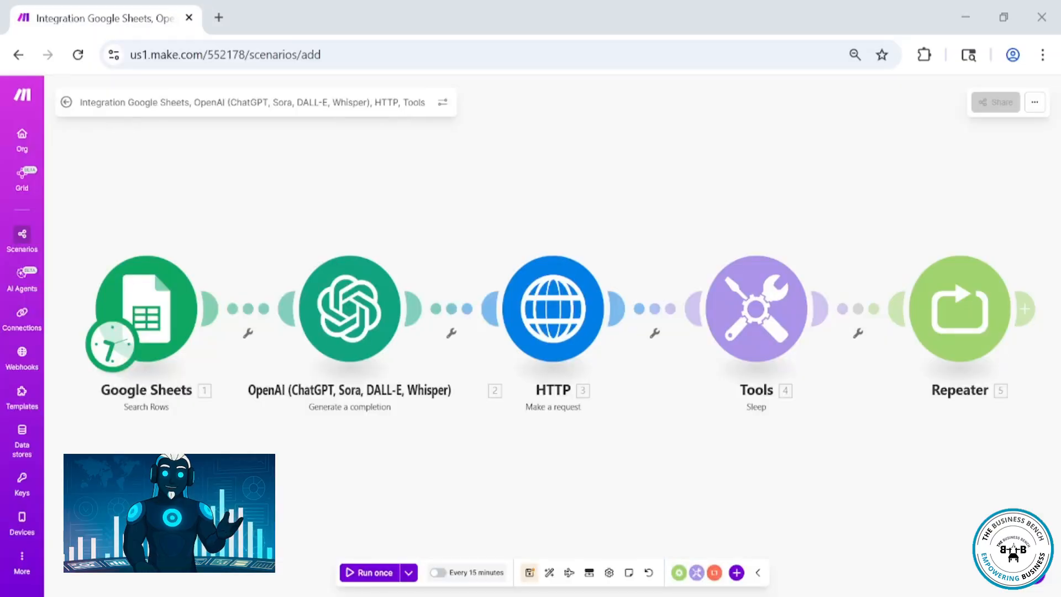
pyautogui.hscroll(5, 744, 433)
pyautogui.click(816, 308)
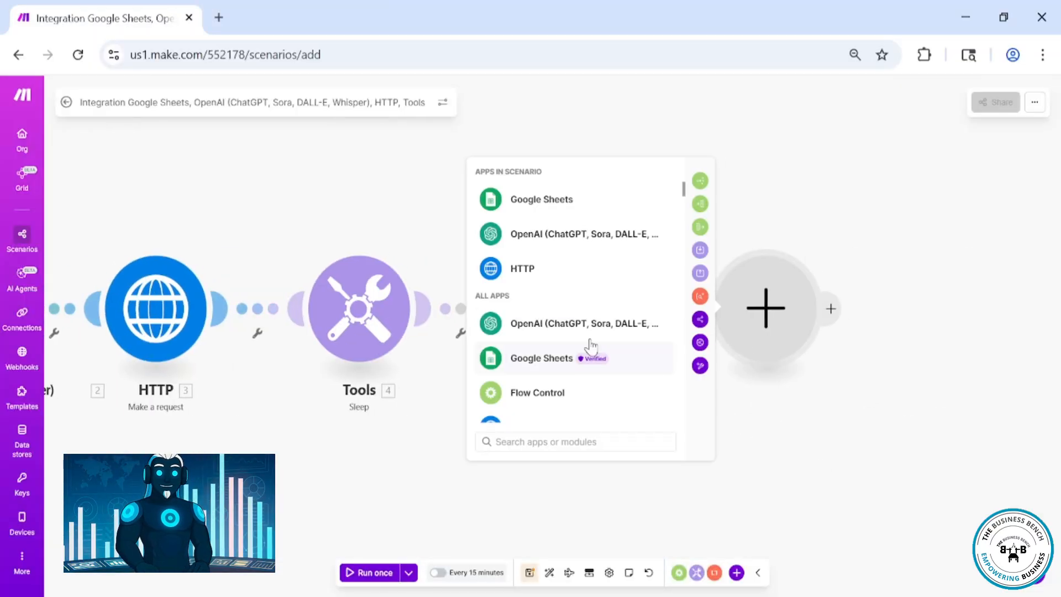
pyautogui.click(533, 268)
pyautogui.scroll(-3, 570, 367)
pyautogui.click(571, 366)
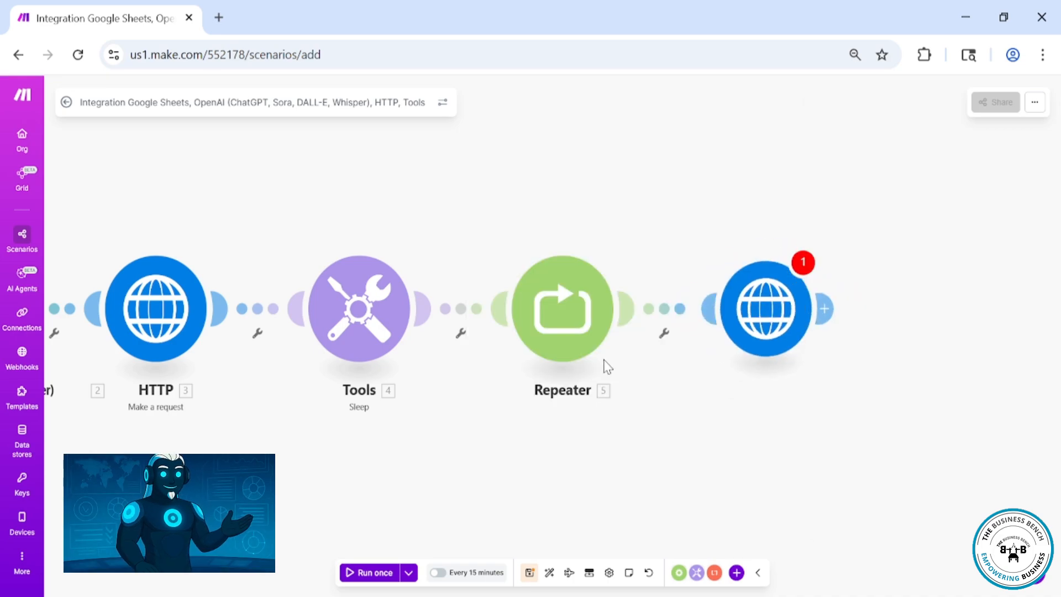
# Add an Authorization header to the new HTTP module with value Bearer followed by the API key
pyautogui.click(866, 193)
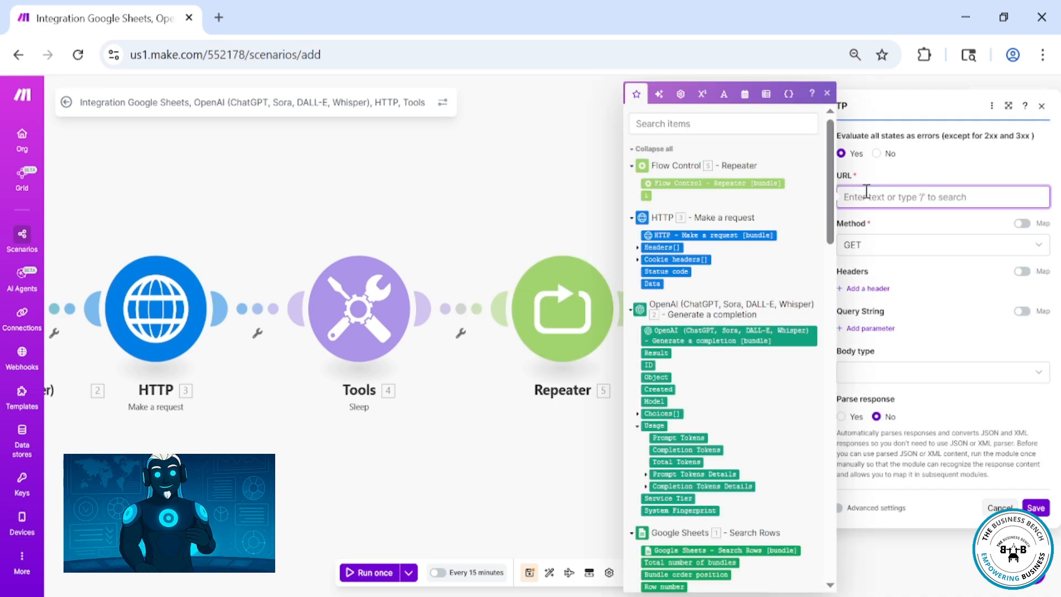
pyautogui.click(884, 380)
pyautogui.click(868, 308)
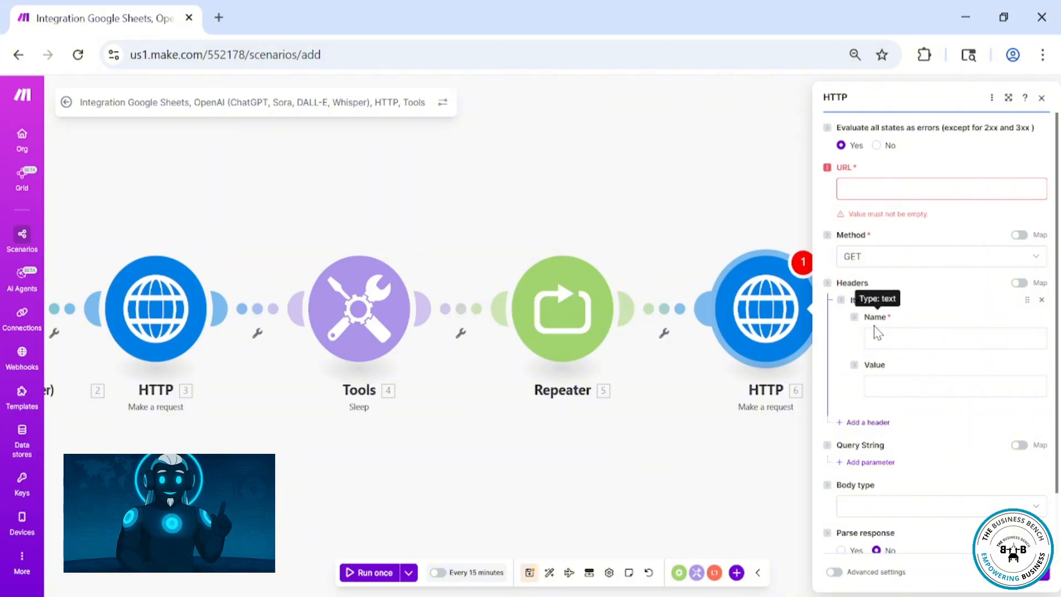
pyautogui.click(887, 338)
pyautogui.write('Authorization')
pyautogui.click(892, 386)
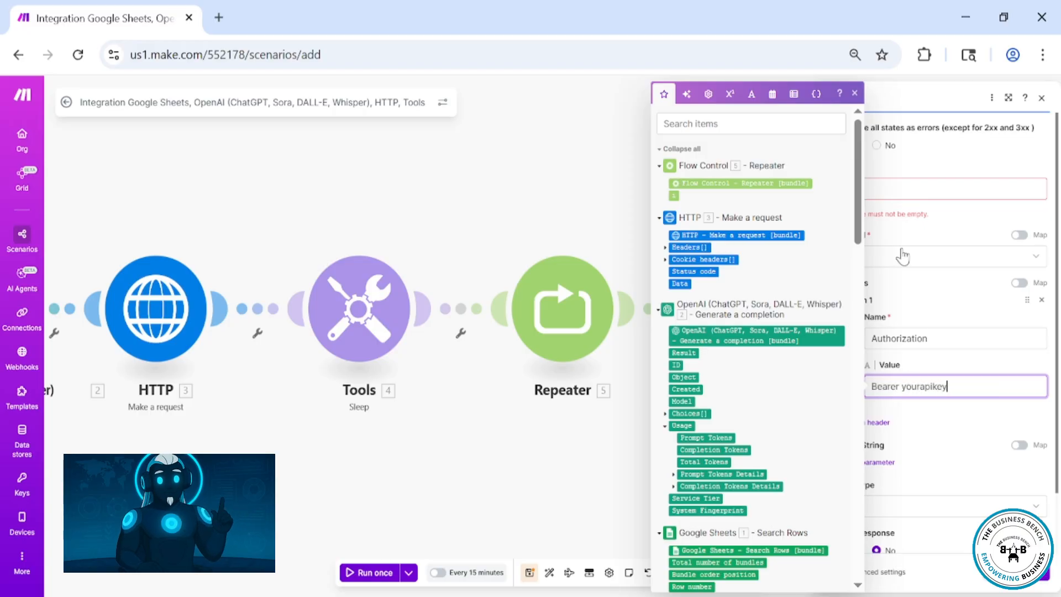
# Map the first HTTP module's Data output into the new request's URL field
pyautogui.click(891, 191)
pyautogui.scroll(-10, 718, 257)
pyautogui.scroll(10, 714, 269)
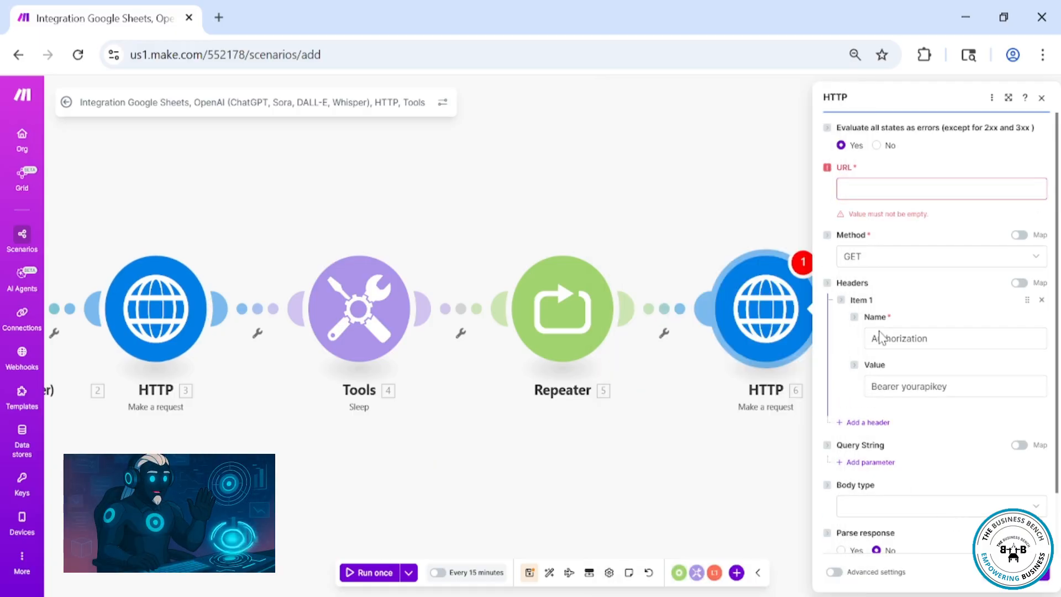
pyautogui.moveTo(652, 283); pyautogui.dragTo(880, 189)
pyautogui.click(753, 504)
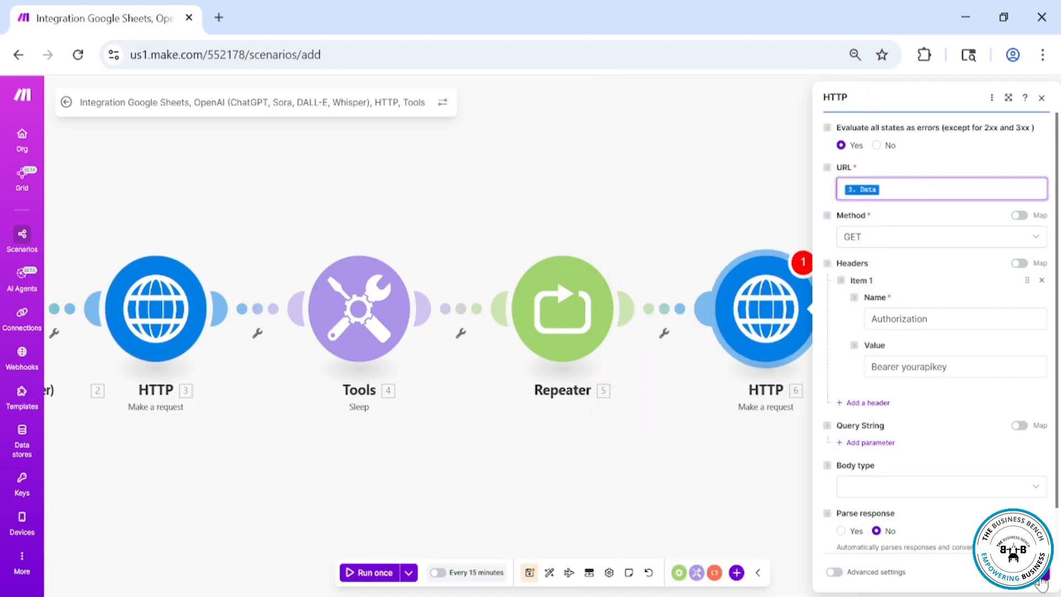
pyautogui.click(548, 572)
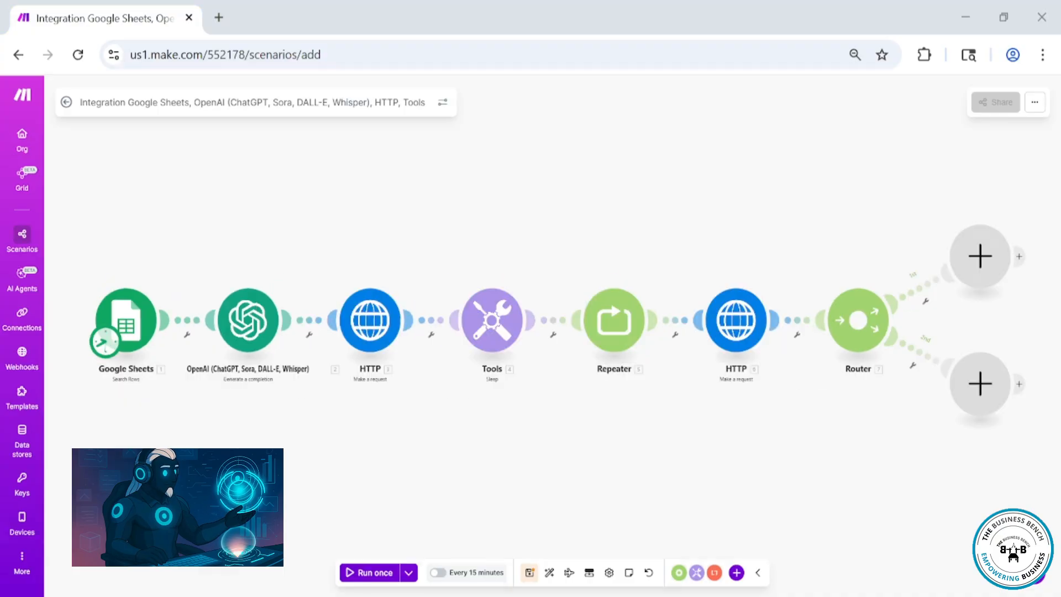
# Open the second HTTP module and set it to parse the response
pyautogui.click(744, 331)
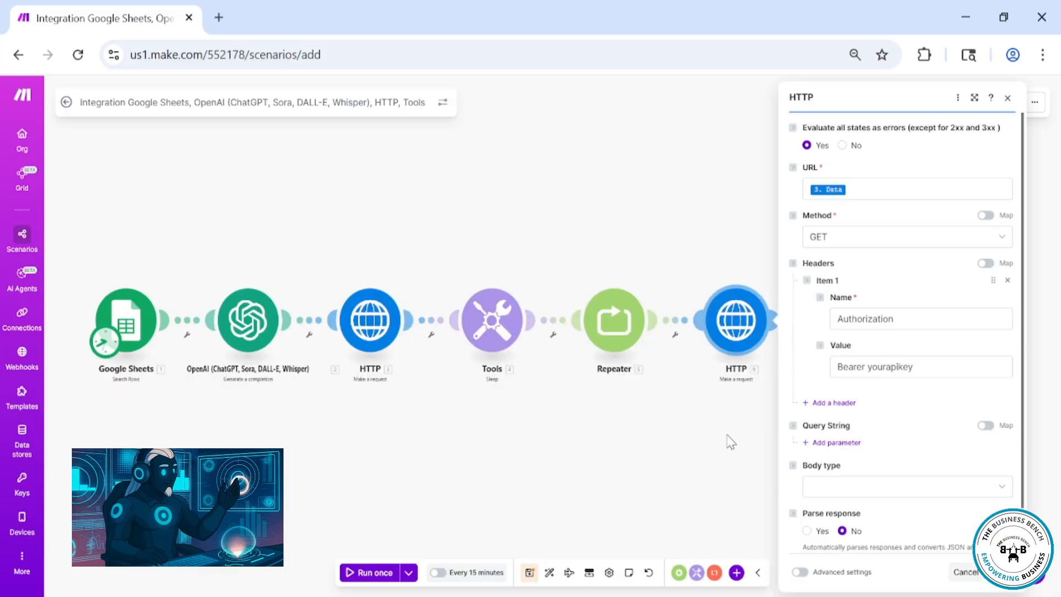
pyautogui.scroll(-1, 820, 473)
pyautogui.click(807, 480)
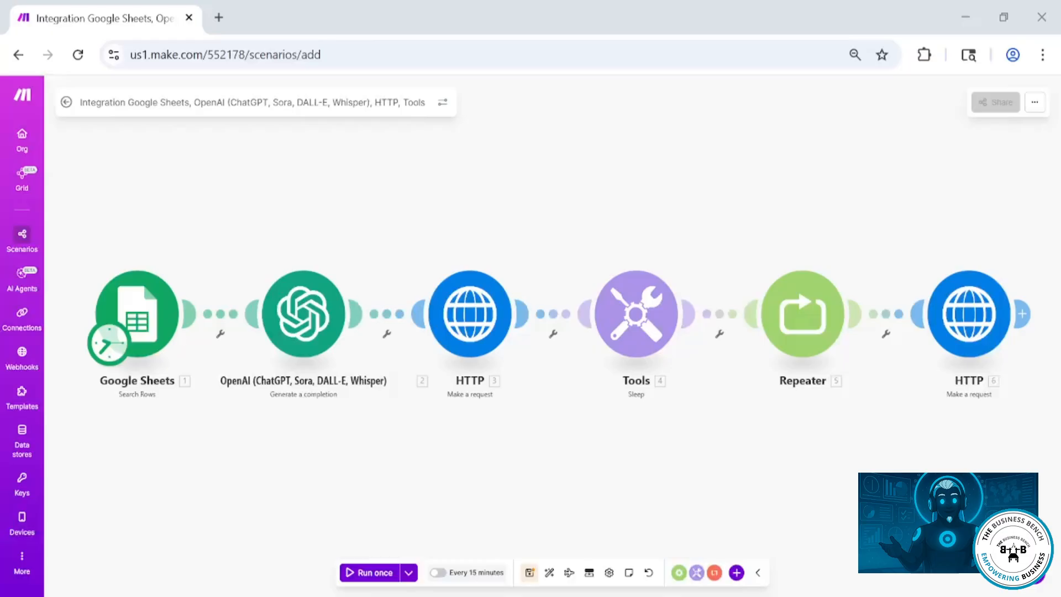
# Add a Router module after the second HTTP module
pyautogui.click(1025, 315)
pyautogui.write('router')
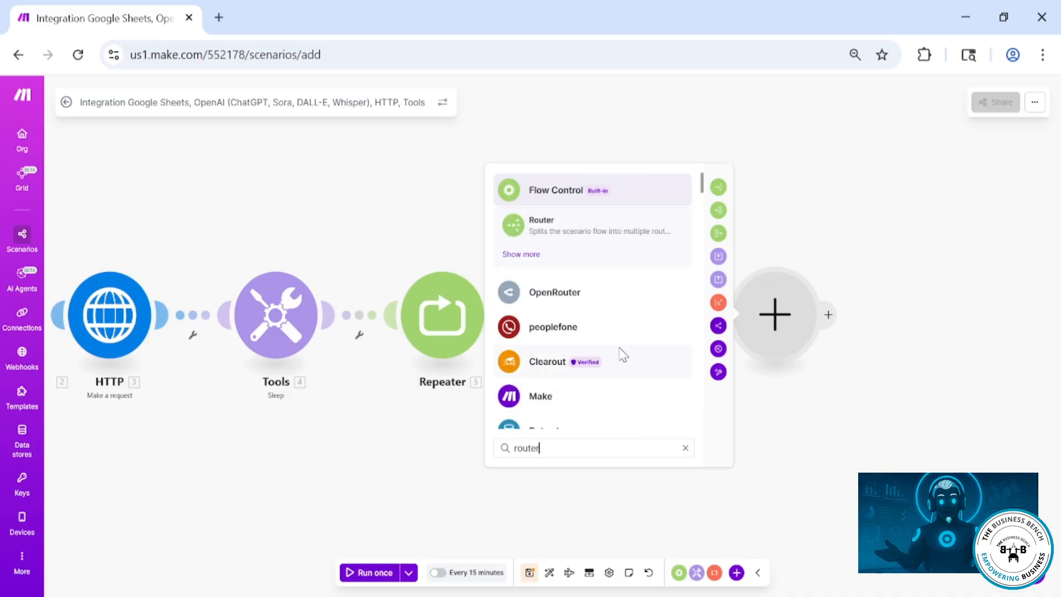
pyautogui.click(597, 226)
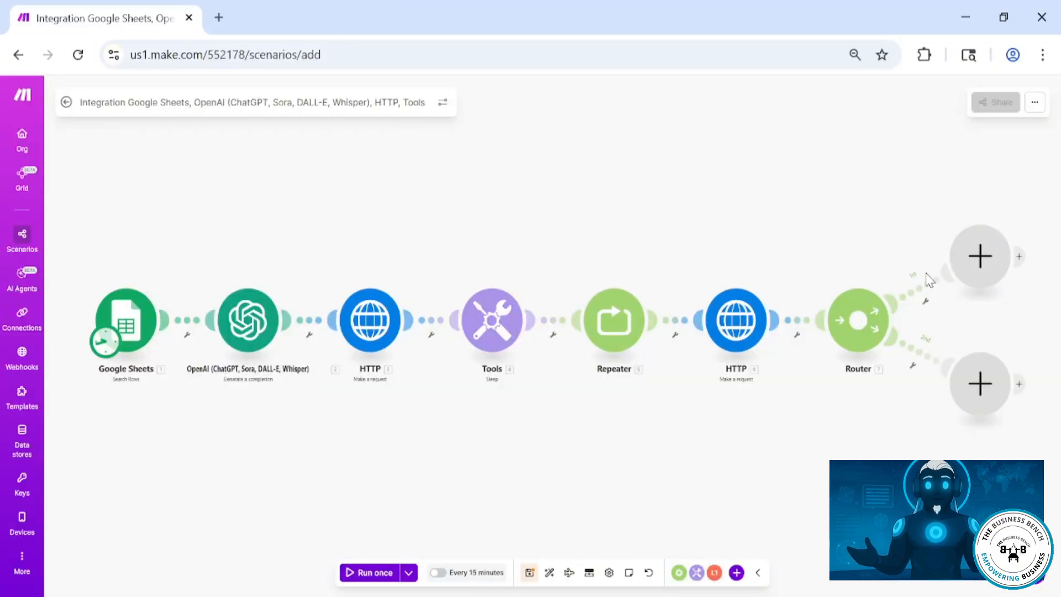
# Add a Tools Sleep module on the router's upper route with a delay of 5 seconds and save it
pyautogui.click(972, 266)
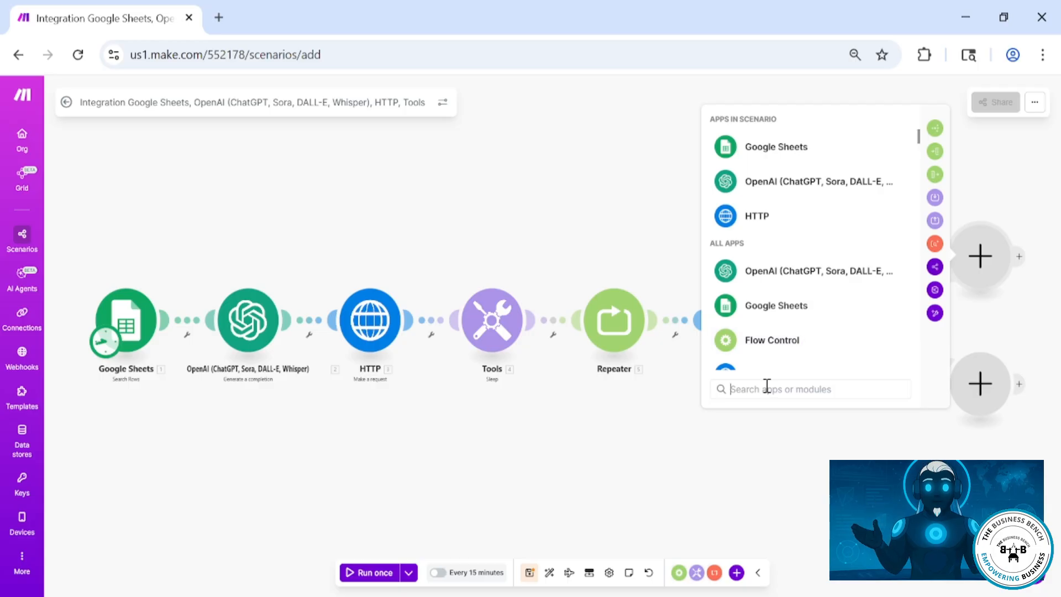
pyautogui.write('sleep')
pyautogui.click(762, 163)
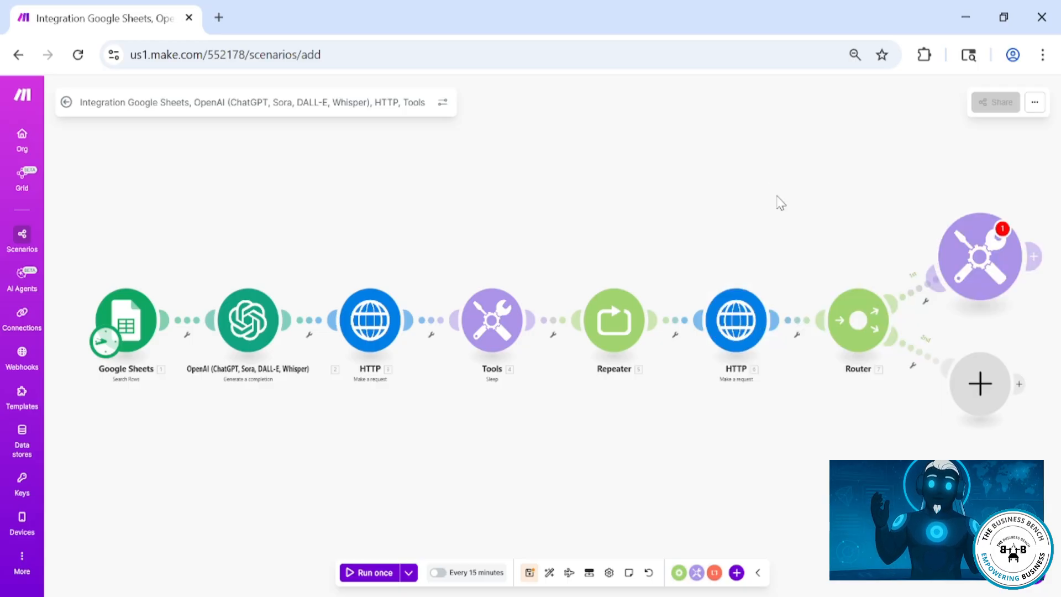
pyautogui.click(788, 242)
pyautogui.press('BackSpace')
pyautogui.write('5')
pyautogui.press('Return')
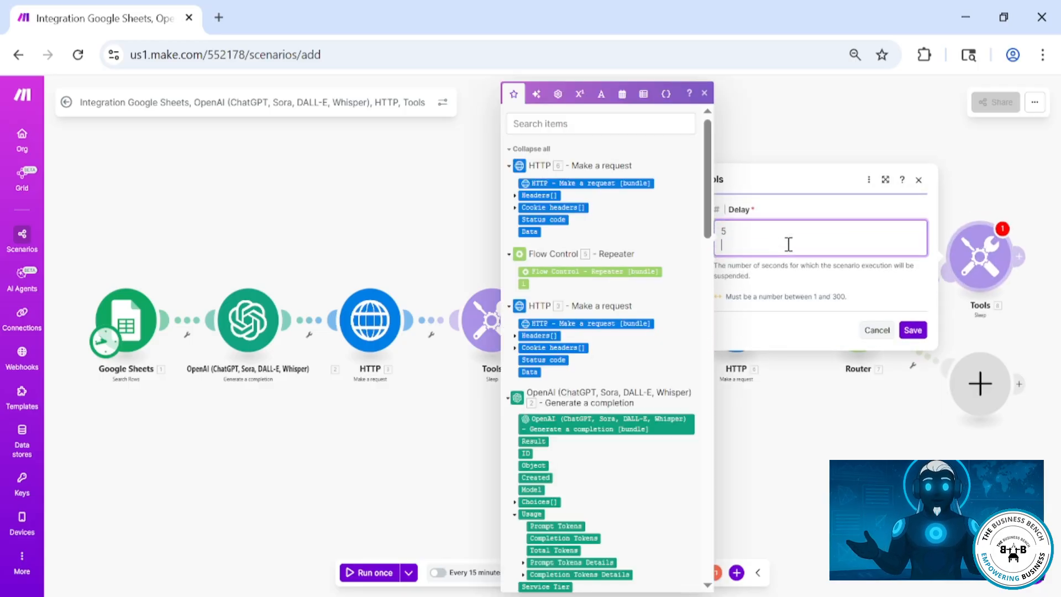
pyautogui.press('BackSpace')
pyautogui.click(912, 330)
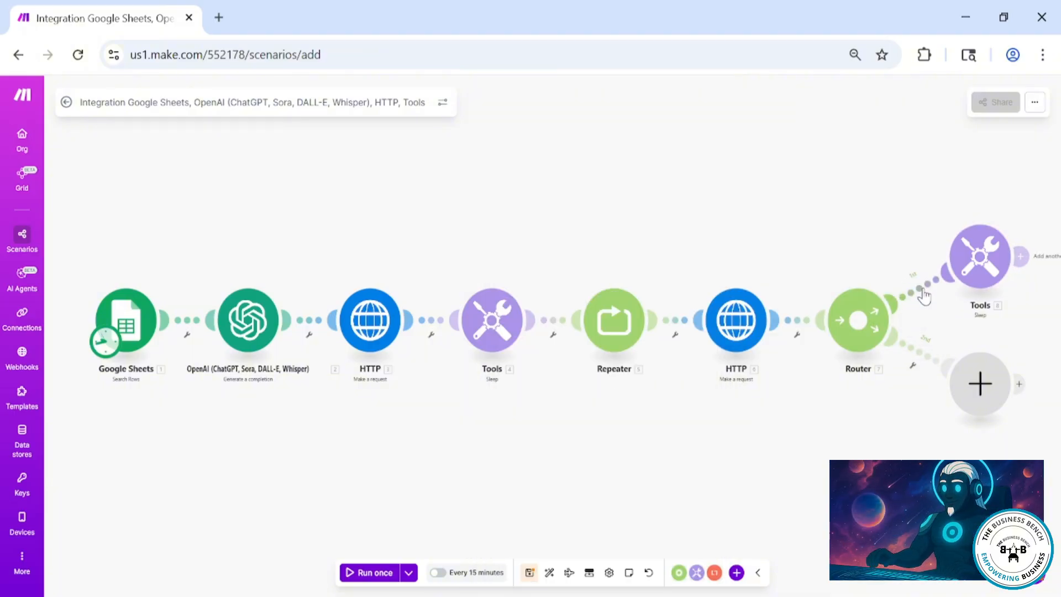
# Set a filter on the upper route: the second HTTP module's Status code equal to processing
pyautogui.click(923, 296)
pyautogui.click(765, 312)
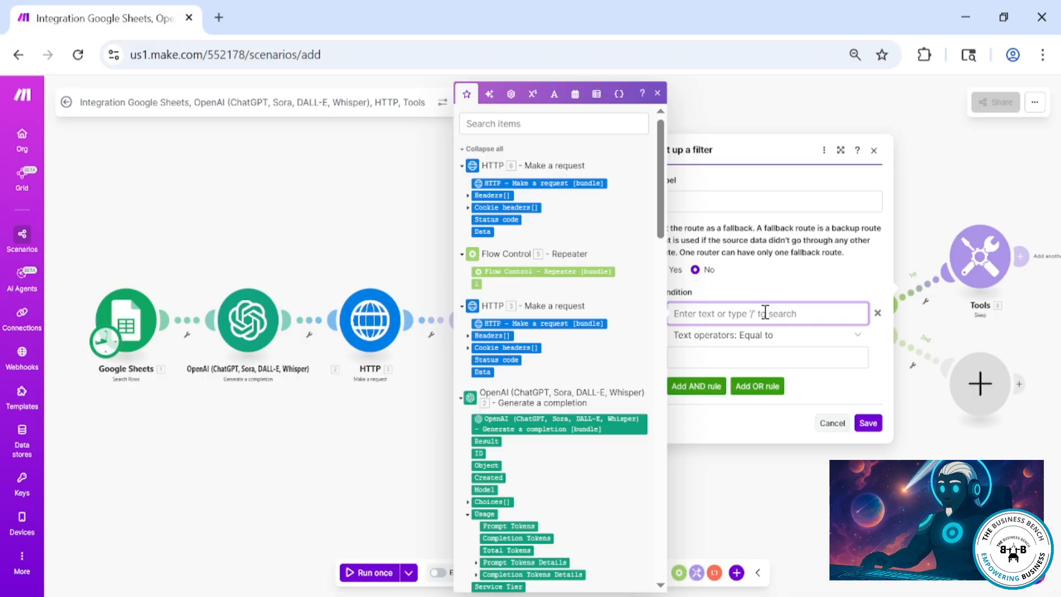
pyautogui.click(509, 220)
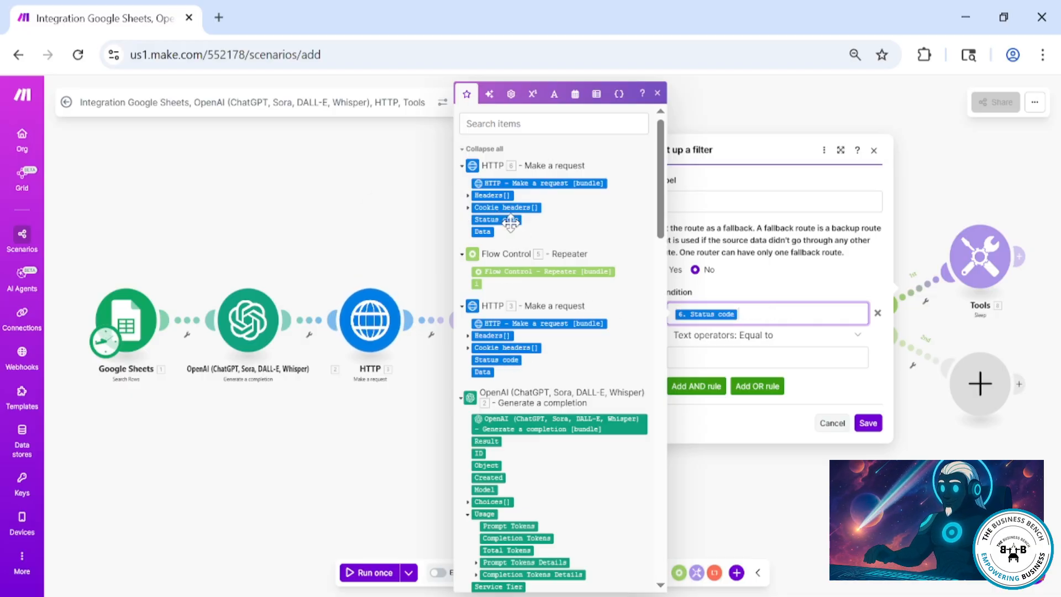
pyautogui.click(691, 354)
pyautogui.write('process')
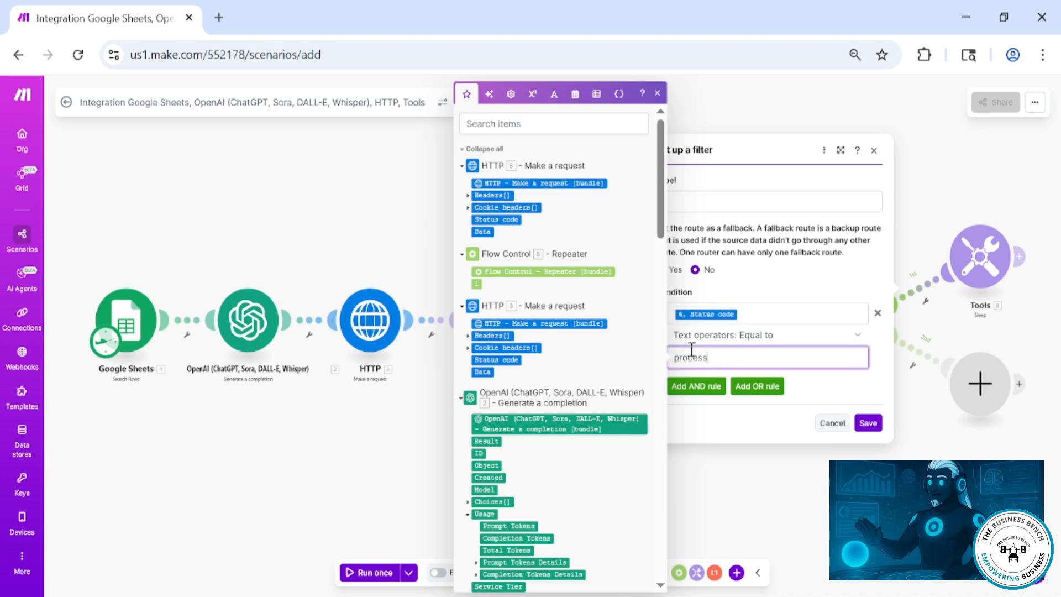
pyautogui.write('ing')
pyautogui.click(867, 423)
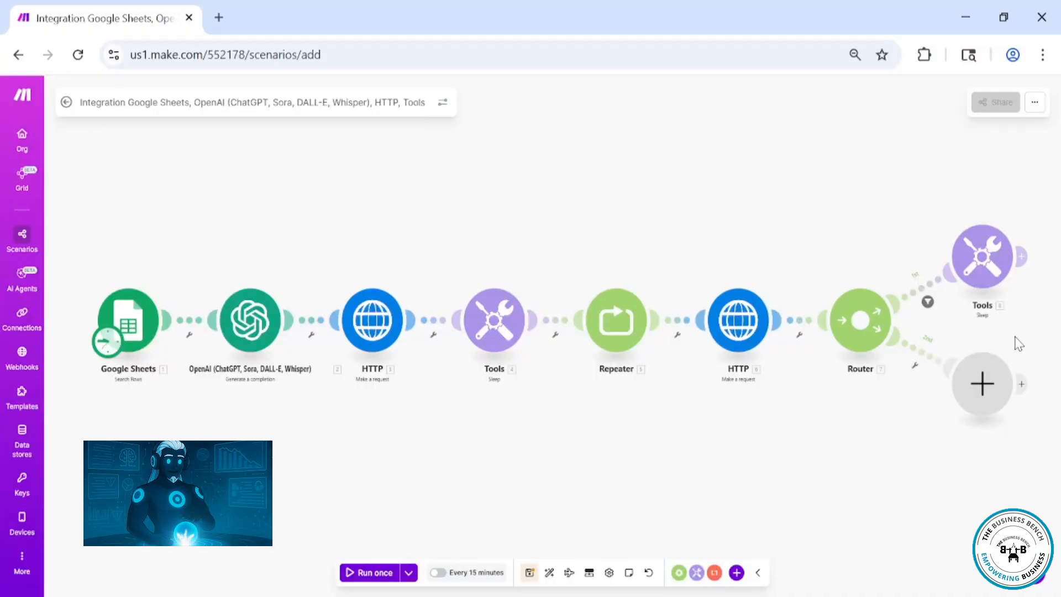
# Add an HTTP Get a file module on the router's lower route with the second HTTP module's Data as URL
pyautogui.click(982, 382)
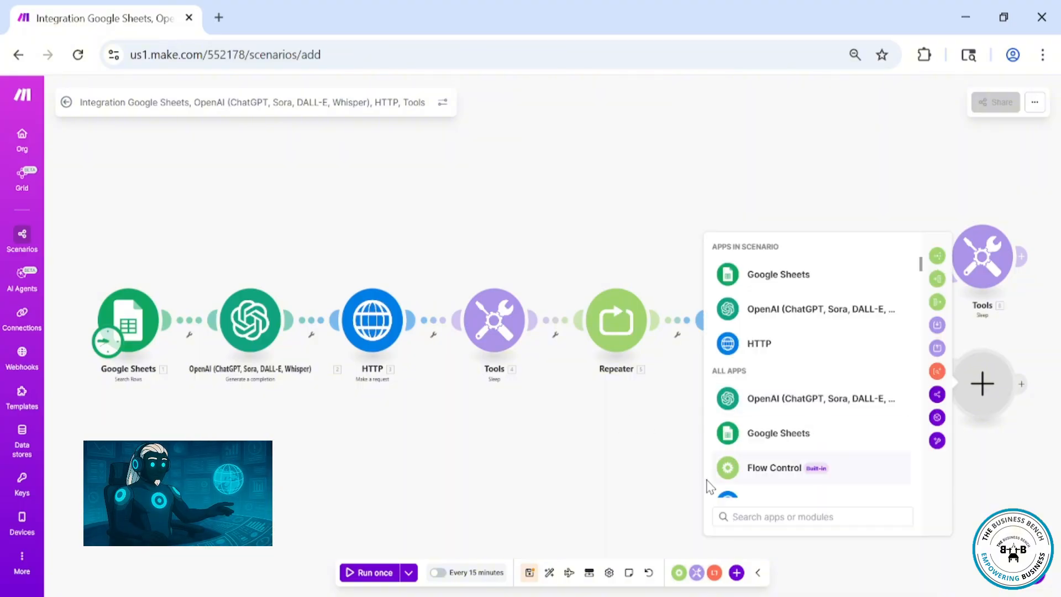
pyautogui.scroll(-2, 735, 481)
pyautogui.click(754, 415)
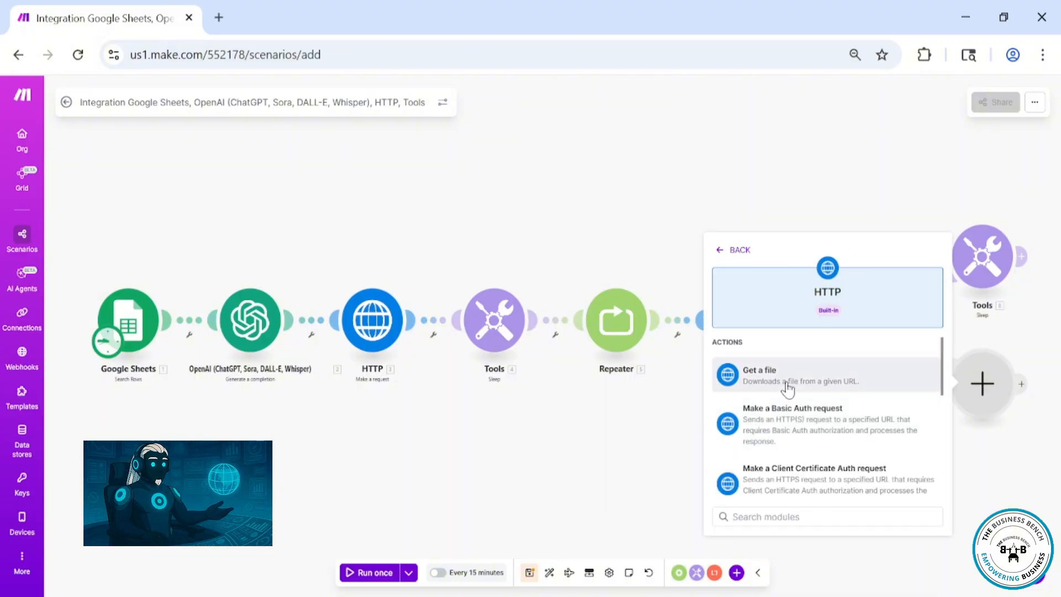
pyautogui.click(788, 388)
pyautogui.click(732, 390)
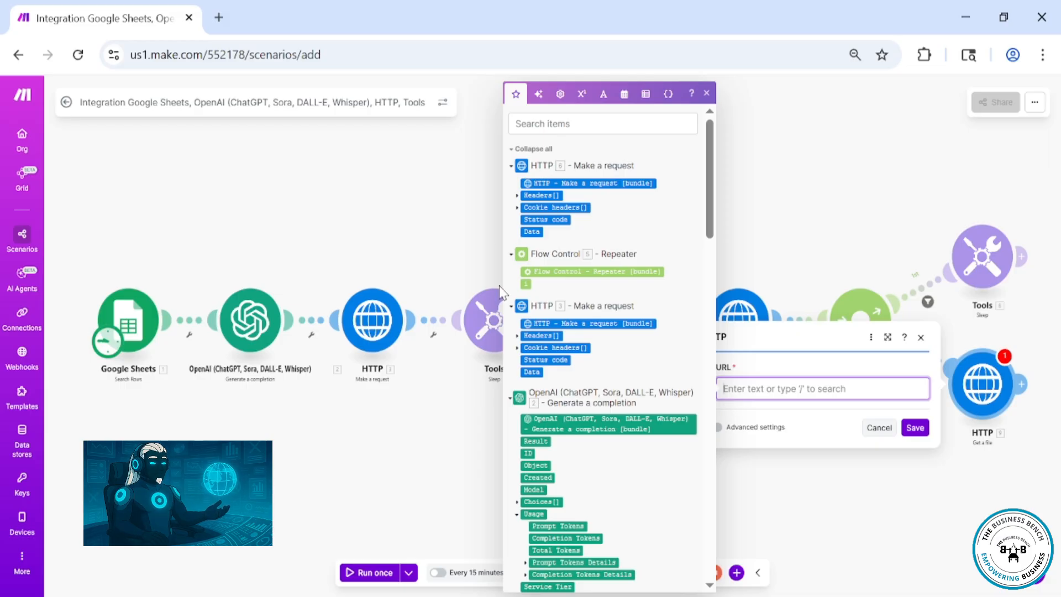
pyautogui.click(532, 232)
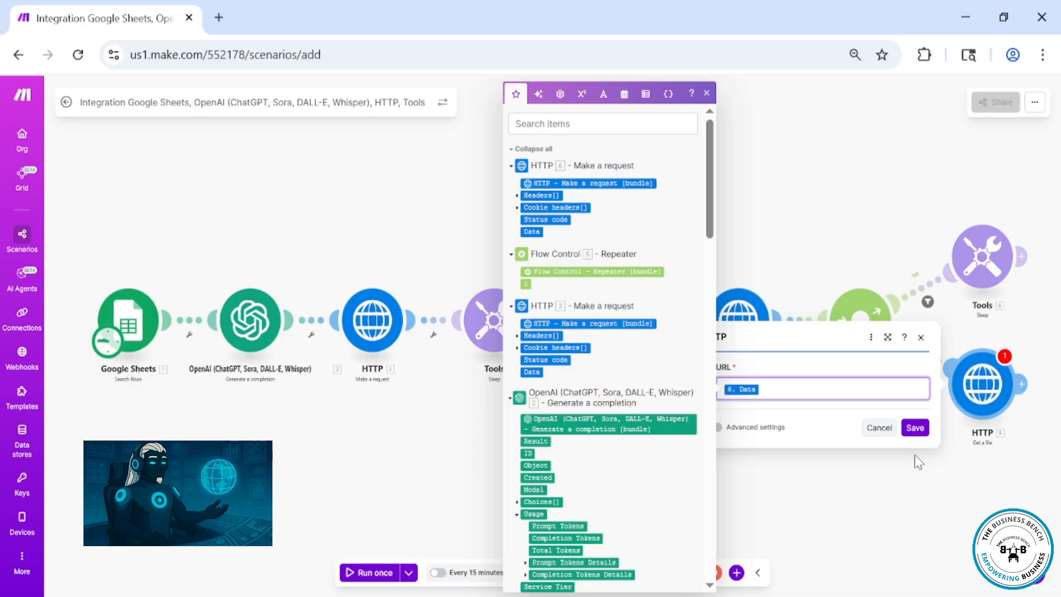
pyautogui.click(914, 429)
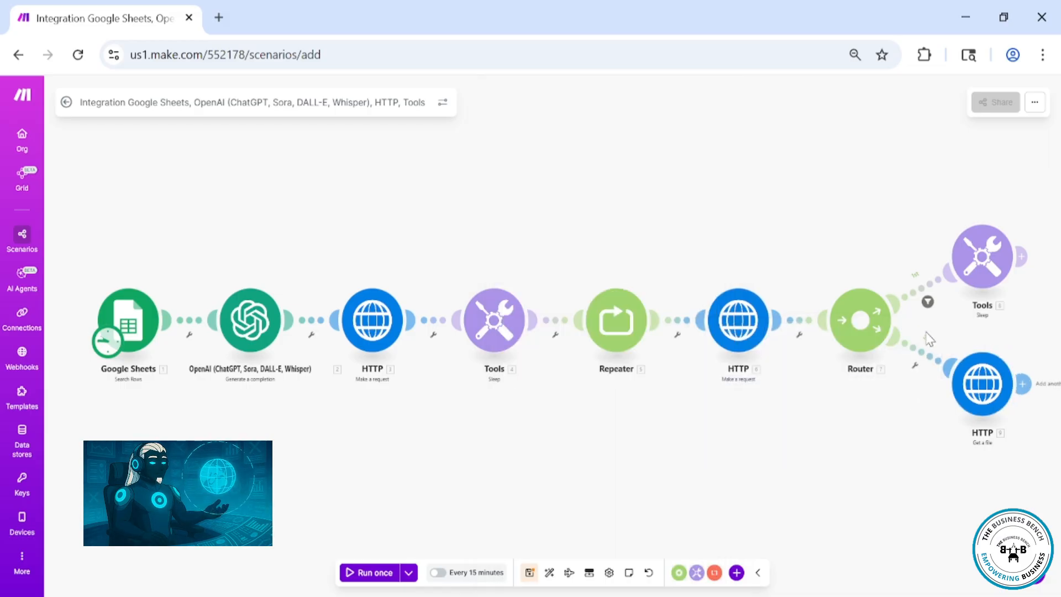
# Set a filter on the lower route: the second HTTP module's Data equal to succeeded
pyautogui.click(928, 366)
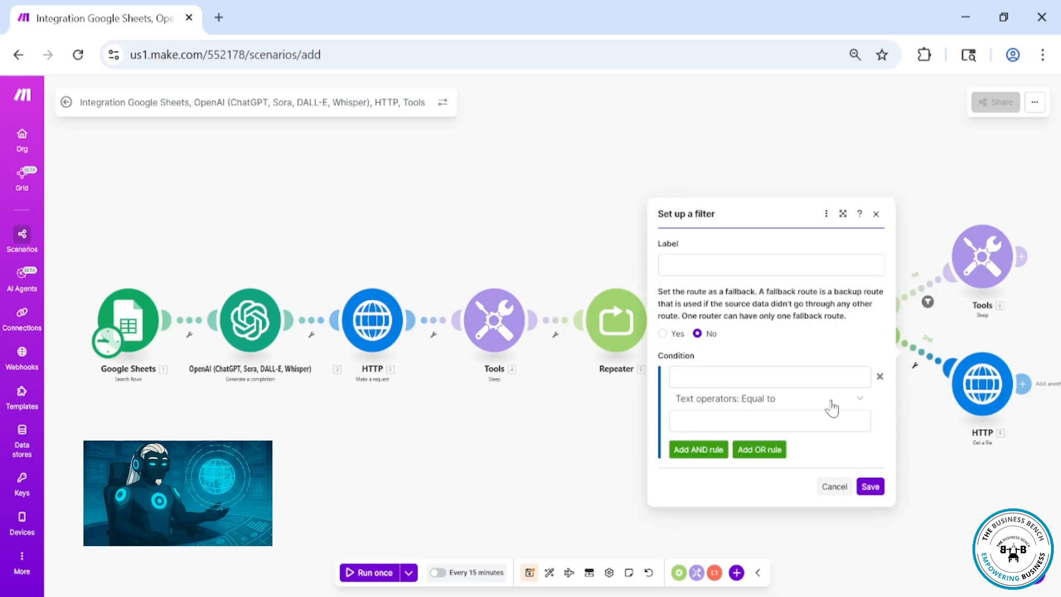
pyautogui.click(705, 376)
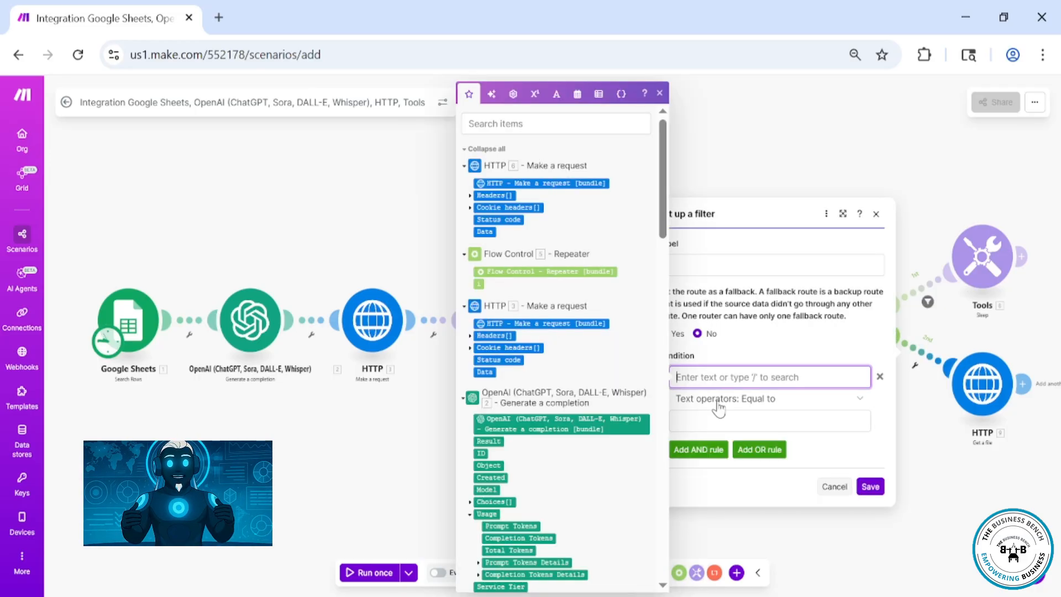
pyautogui.click(490, 228)
pyautogui.click(746, 419)
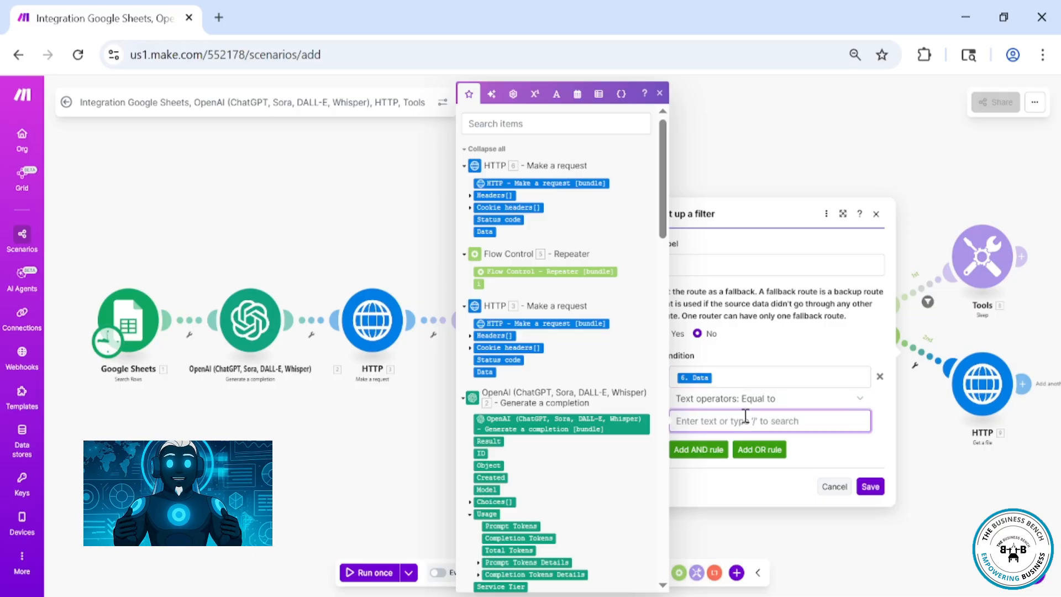
pyautogui.write('succeeded')
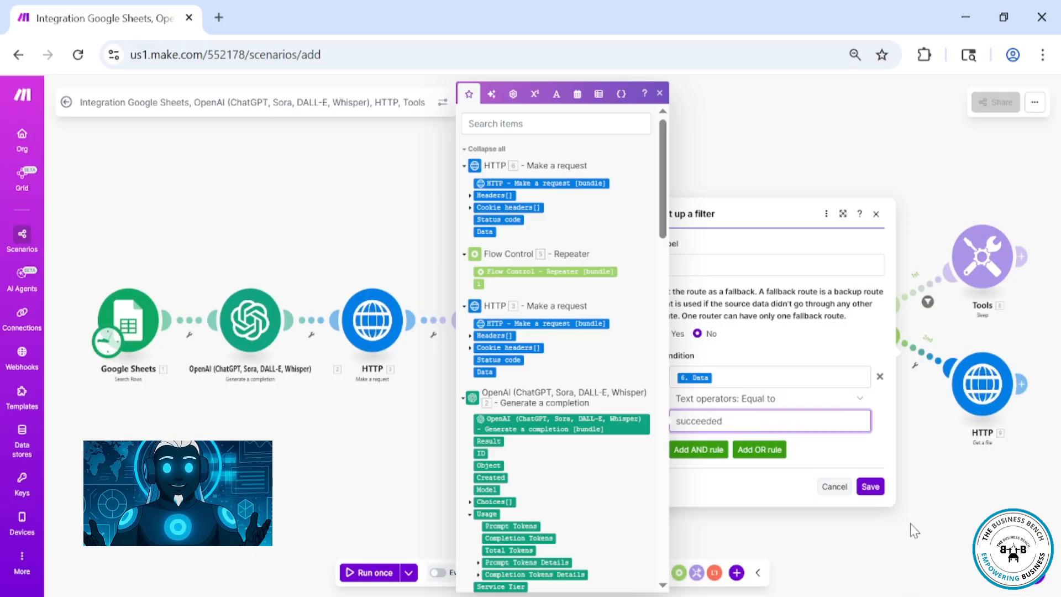
pyautogui.click(874, 487)
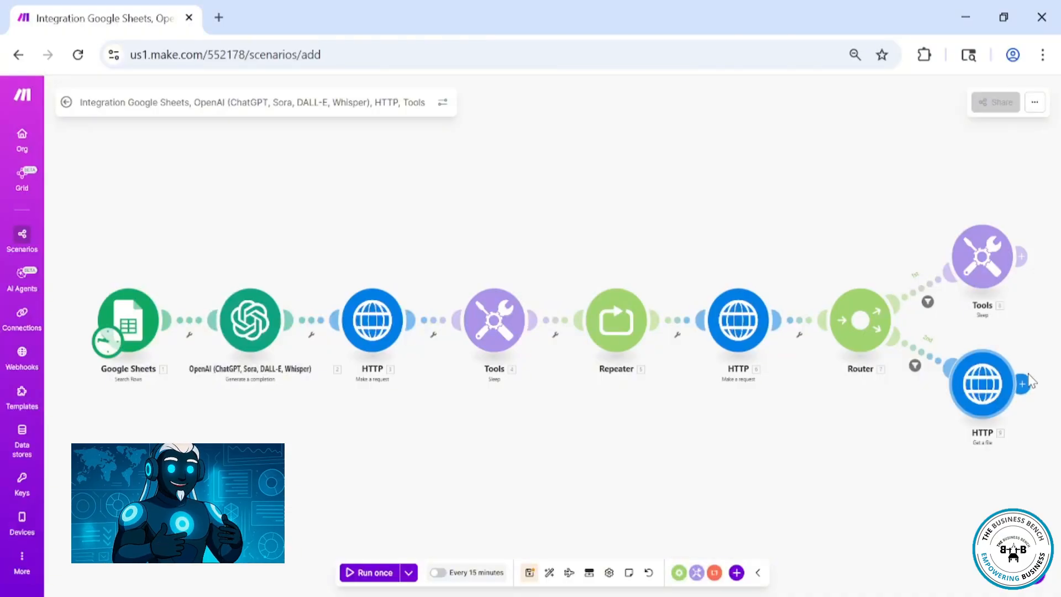
# Add a Google Drive Upload a File module after the Get a file module
pyautogui.click(1028, 380)
pyautogui.write('goo')
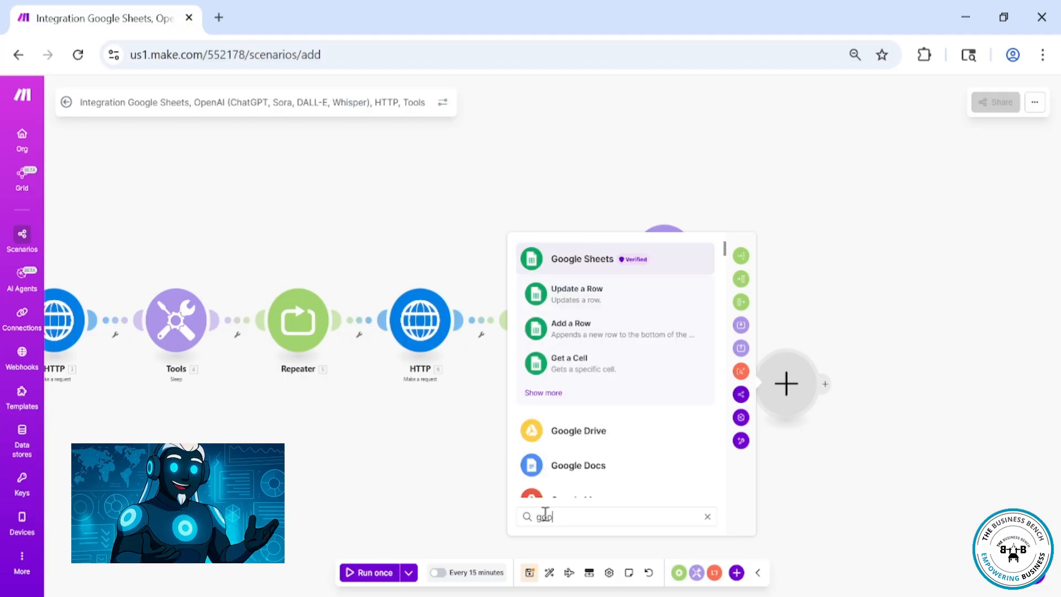
pyautogui.click(585, 428)
pyautogui.scroll(-2, 654, 429)
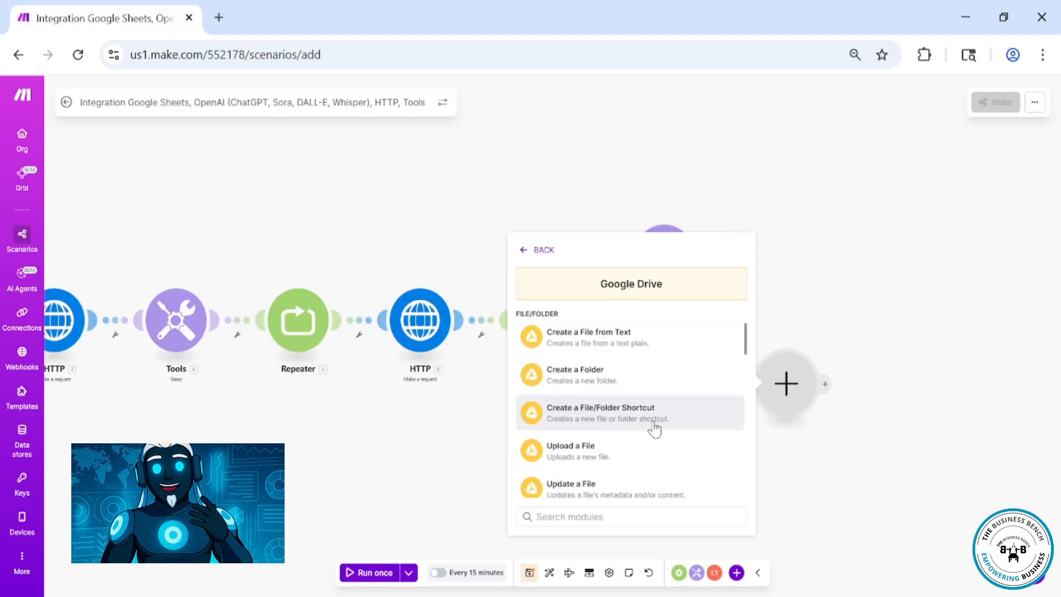
pyautogui.click(643, 445)
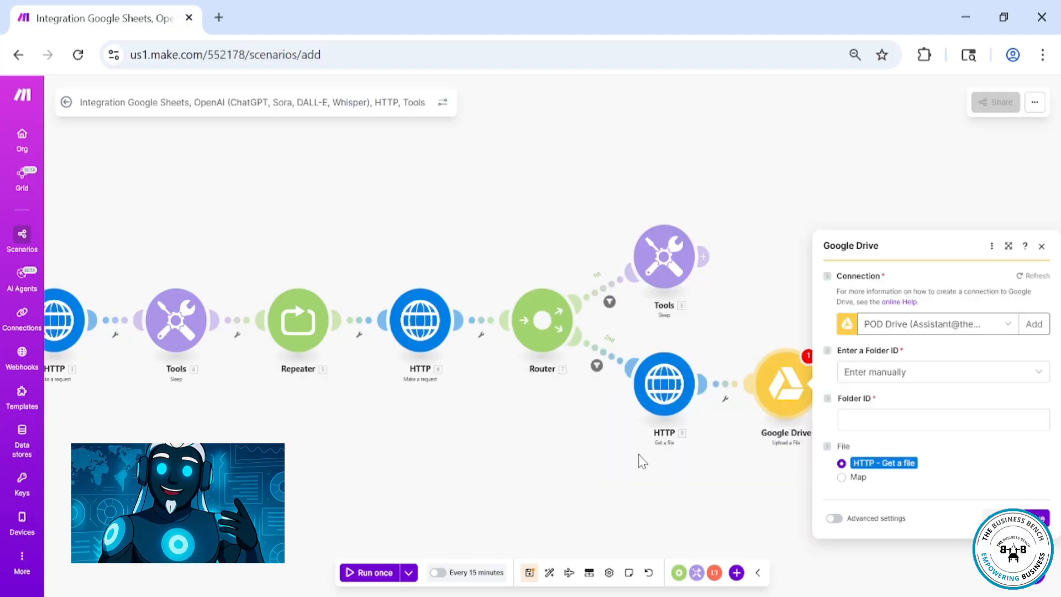
# Set the upload's folder to be selected from the list and open the folder chooser
pyautogui.click(1009, 375)
pyautogui.click(912, 413)
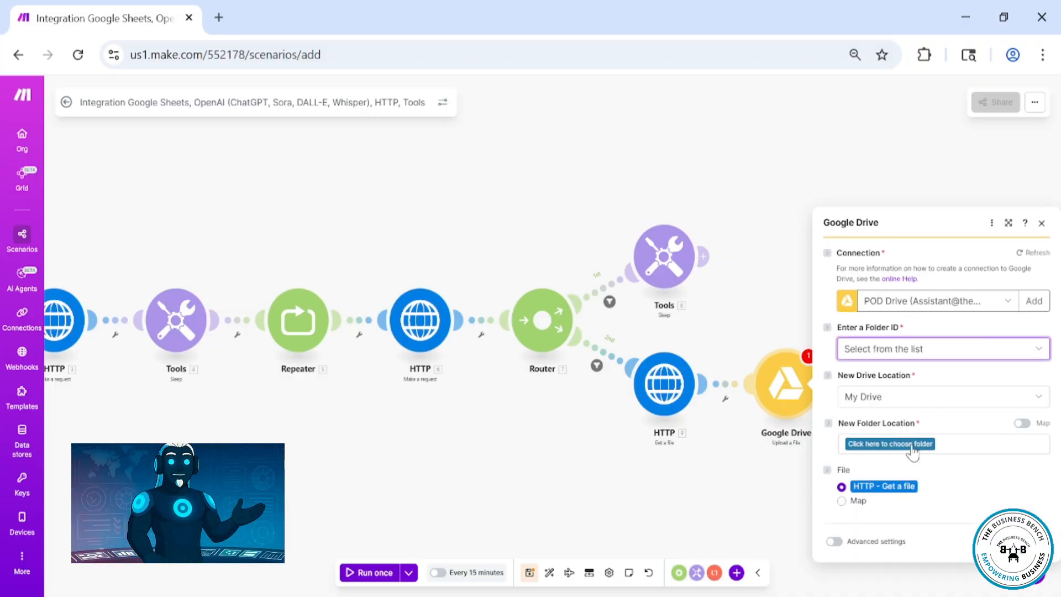
pyautogui.click(912, 444)
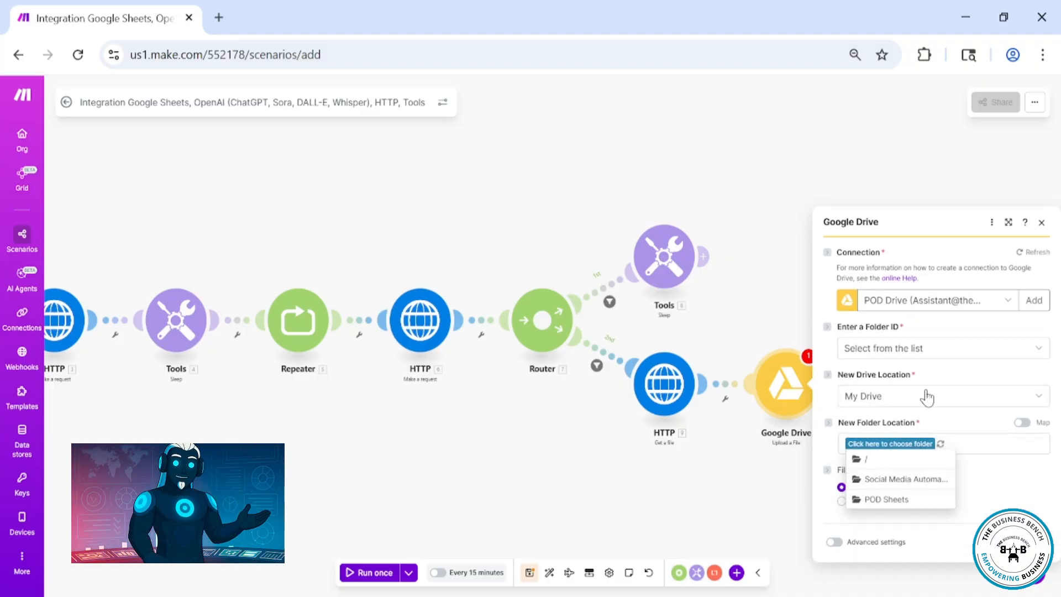
pyautogui.click(926, 394)
pyautogui.click(887, 440)
pyautogui.click(900, 445)
pyautogui.click(922, 396)
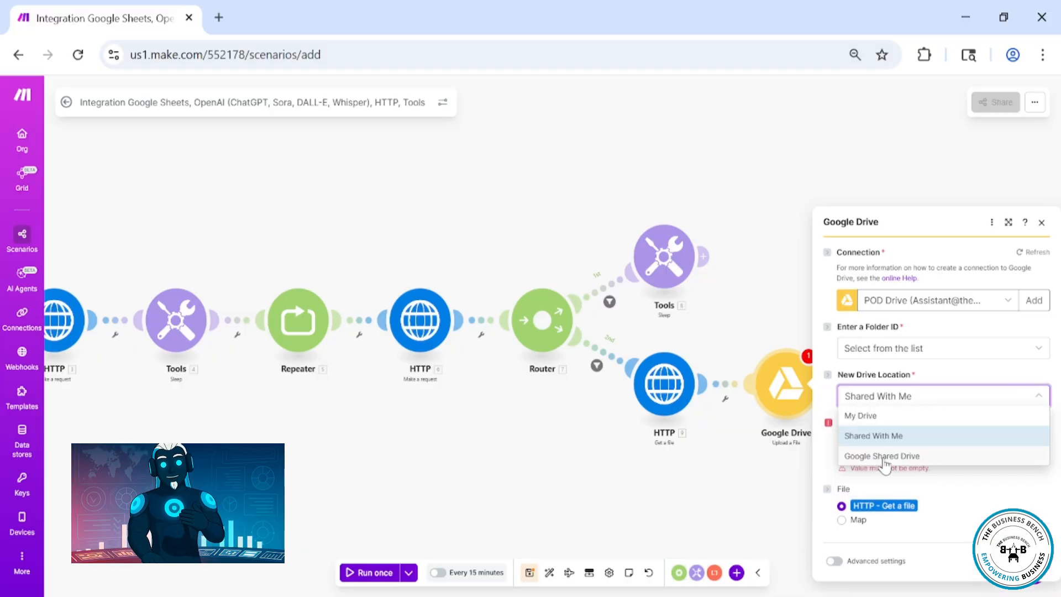
pyautogui.click(886, 454)
pyautogui.click(1039, 475)
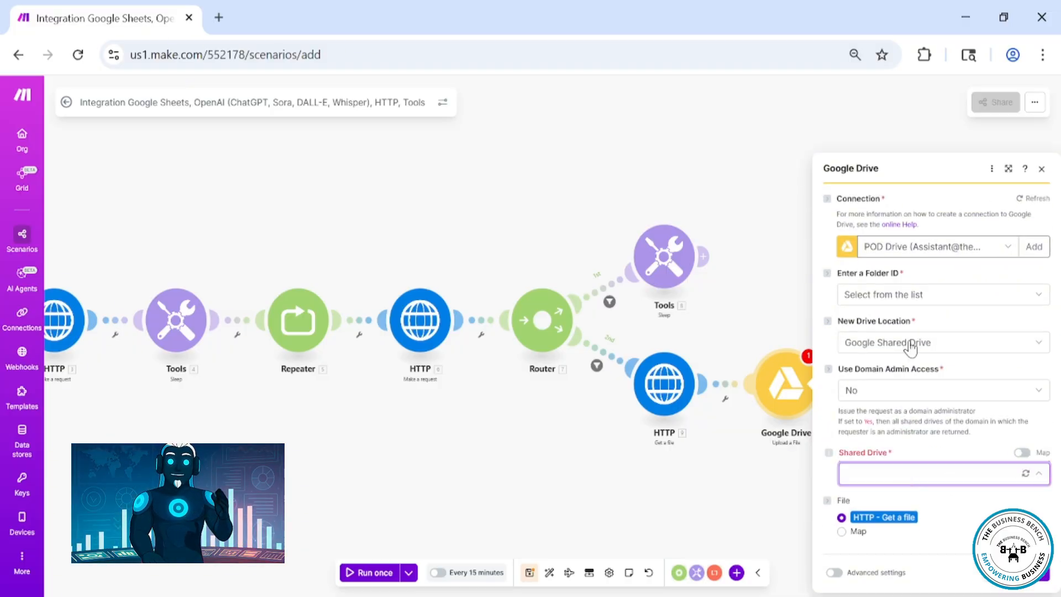
pyautogui.click(939, 343)
pyautogui.click(884, 372)
# Choose the Social Media Automation Images folder in My Drive as the upload location and close the module
pyautogui.click(890, 433)
pyautogui.click(896, 470)
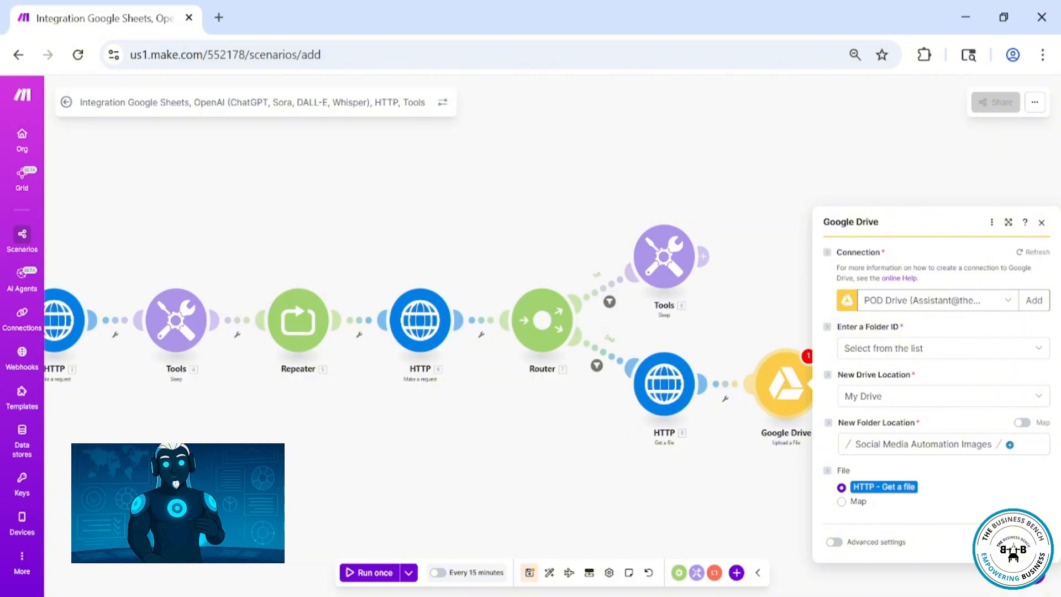
pyautogui.click(1035, 542)
pyautogui.click(803, 404)
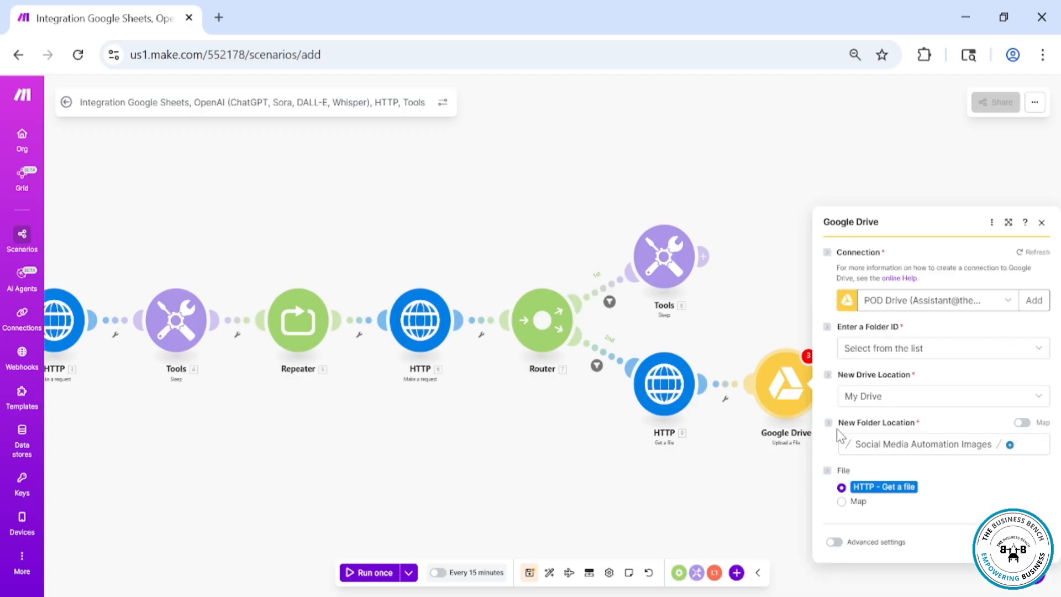
pyautogui.click(710, 501)
# Add a Google Drive Get a Share Link module after the upload and map its File ID to the uploaded file's File ID
pyautogui.click(549, 574)
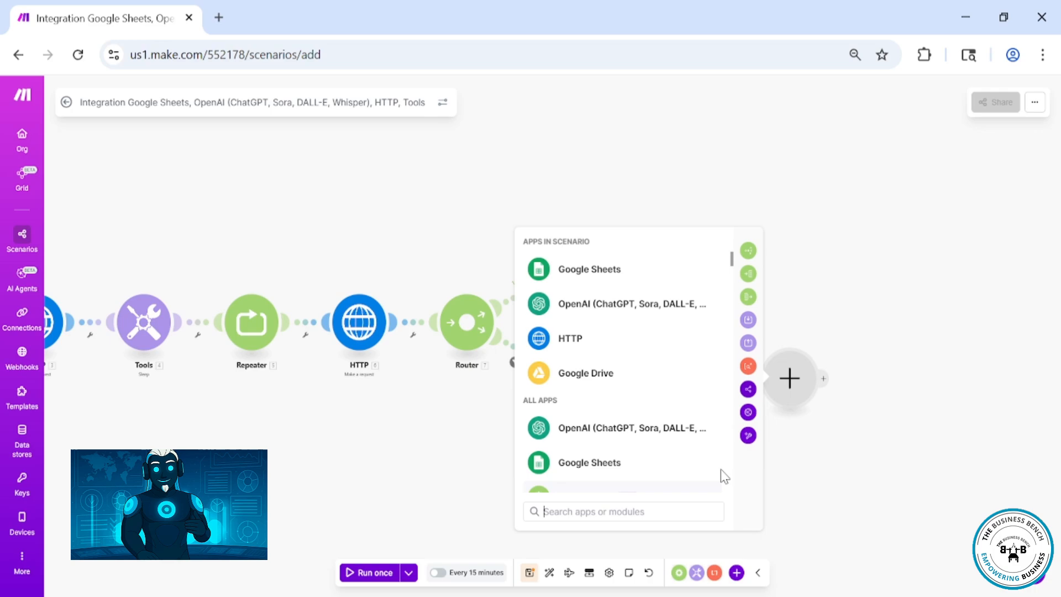
pyautogui.click(585, 372)
pyautogui.scroll(-5, 661, 429)
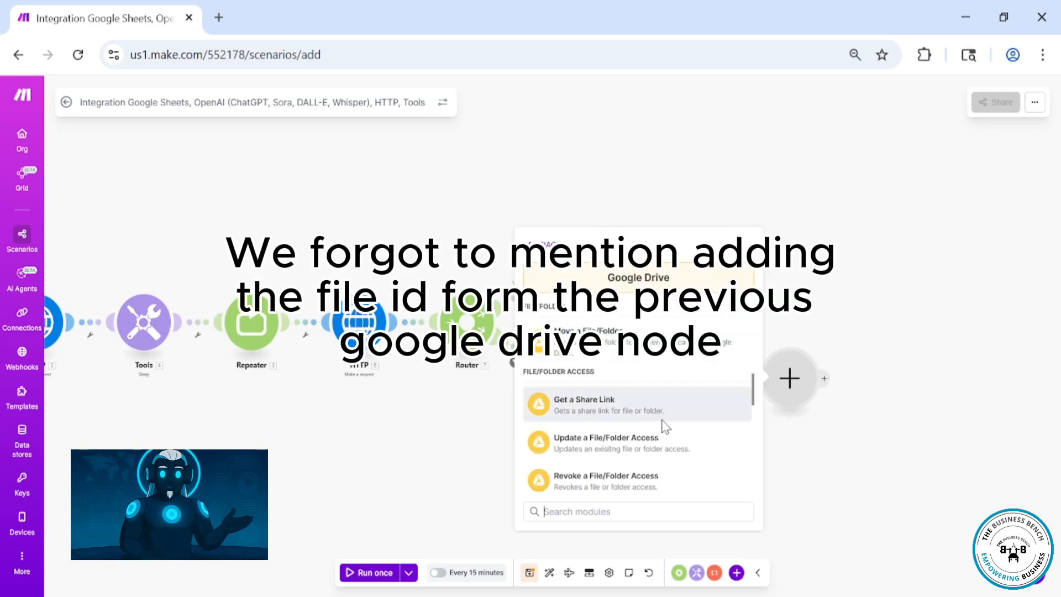
pyautogui.click(661, 419)
pyautogui.click(907, 319)
pyautogui.click(670, 196)
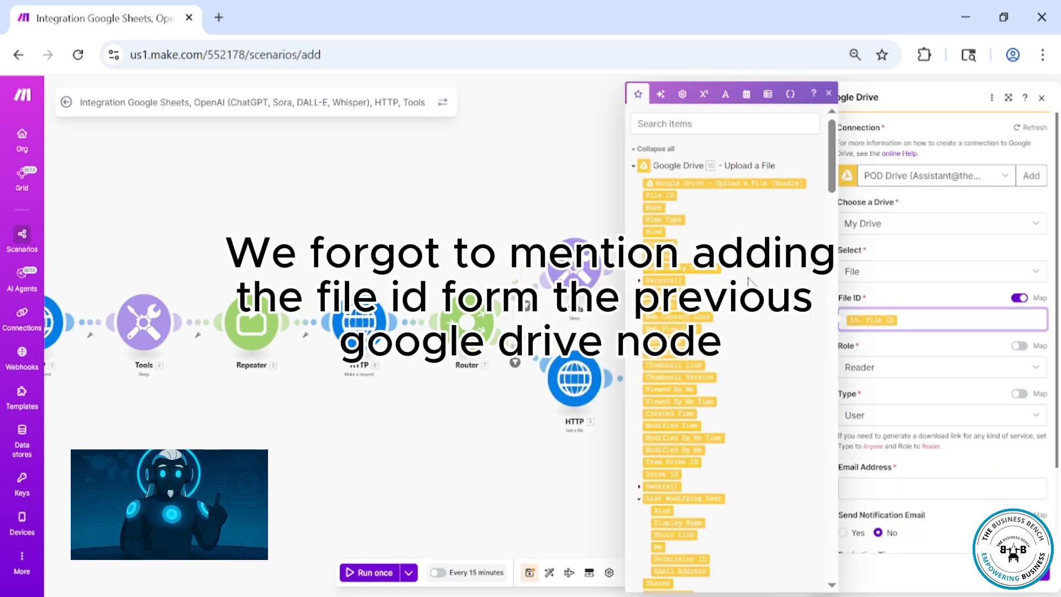
# Set the share link's permission type to Anyone and close the module
pyautogui.click(858, 488)
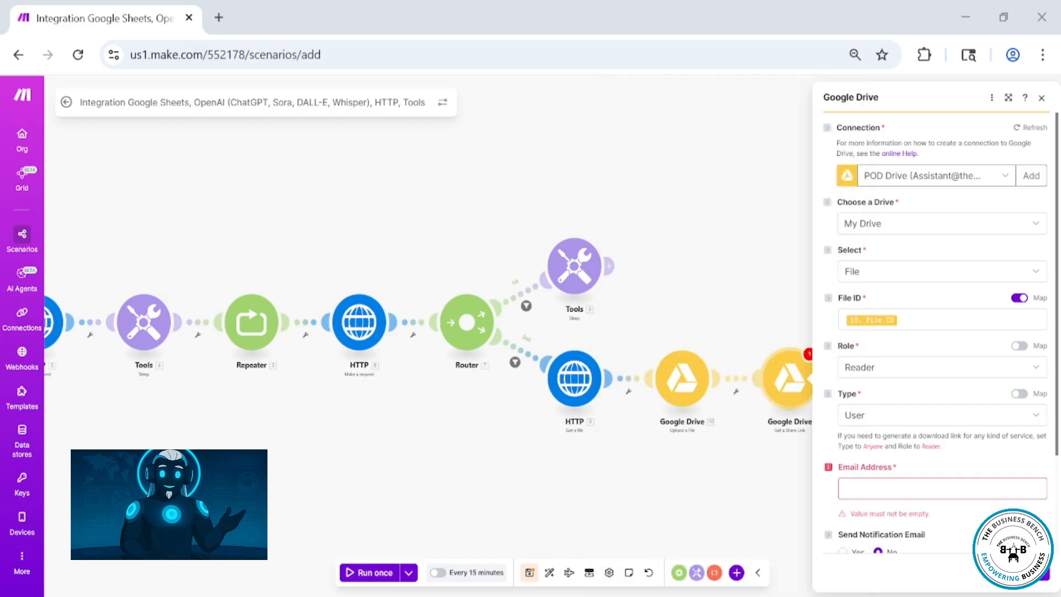
pyautogui.click(903, 428)
pyautogui.click(855, 494)
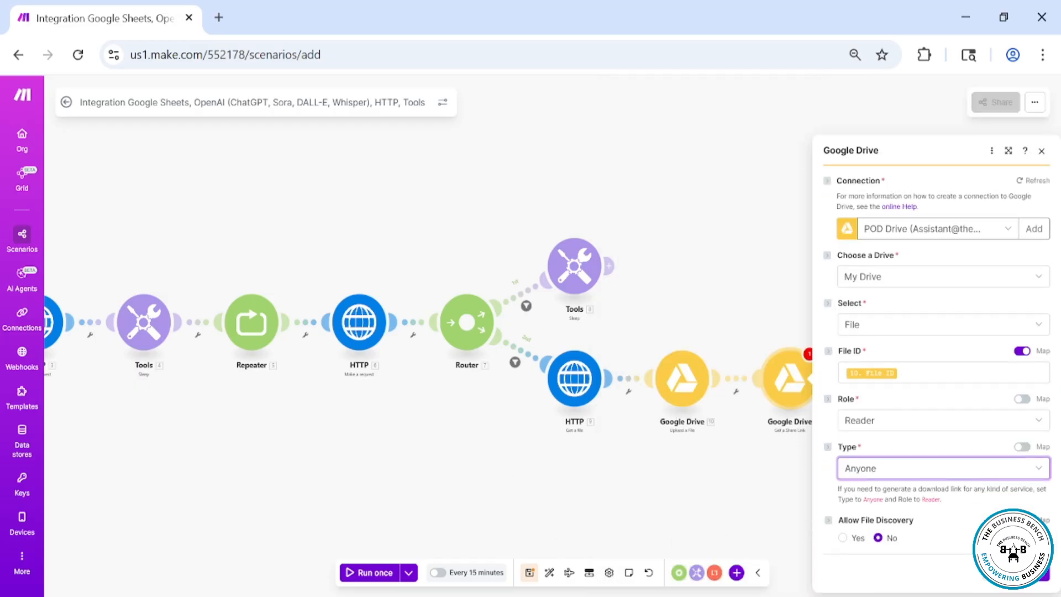
pyautogui.click(808, 522)
pyautogui.click(549, 573)
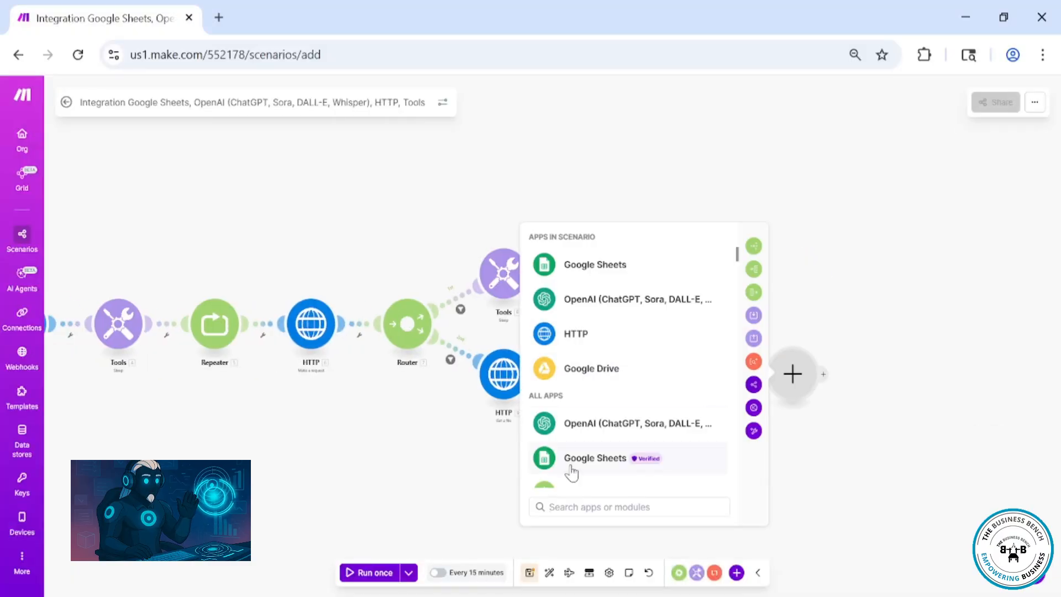
# Add a Google Sheets Update a Row module using the Kling Stock Video automation spreadsheet and its Video Gen sheet
pyautogui.click(569, 459)
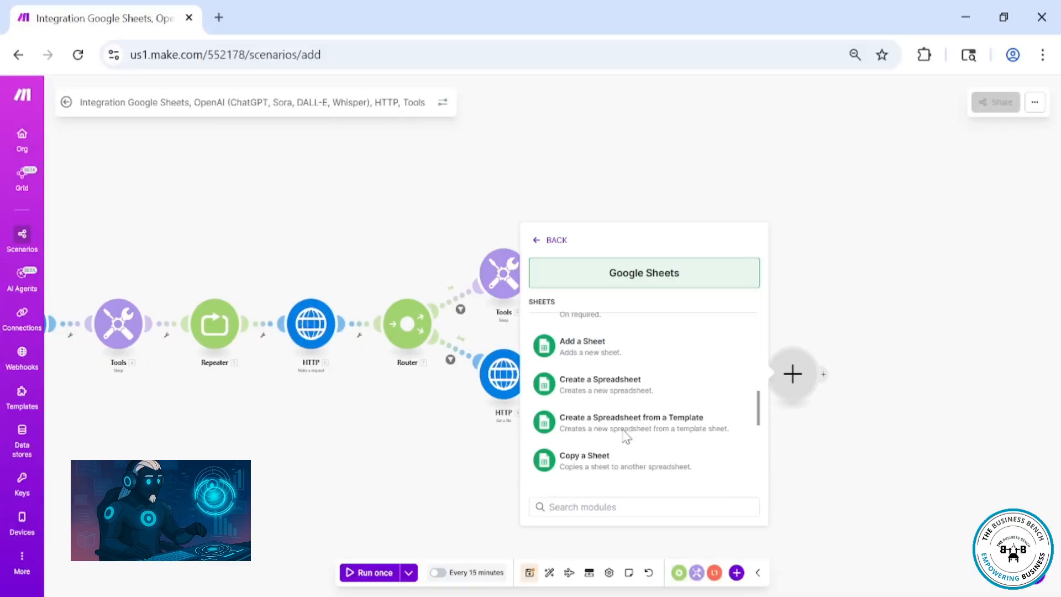
pyautogui.write('row')
pyautogui.click(653, 420)
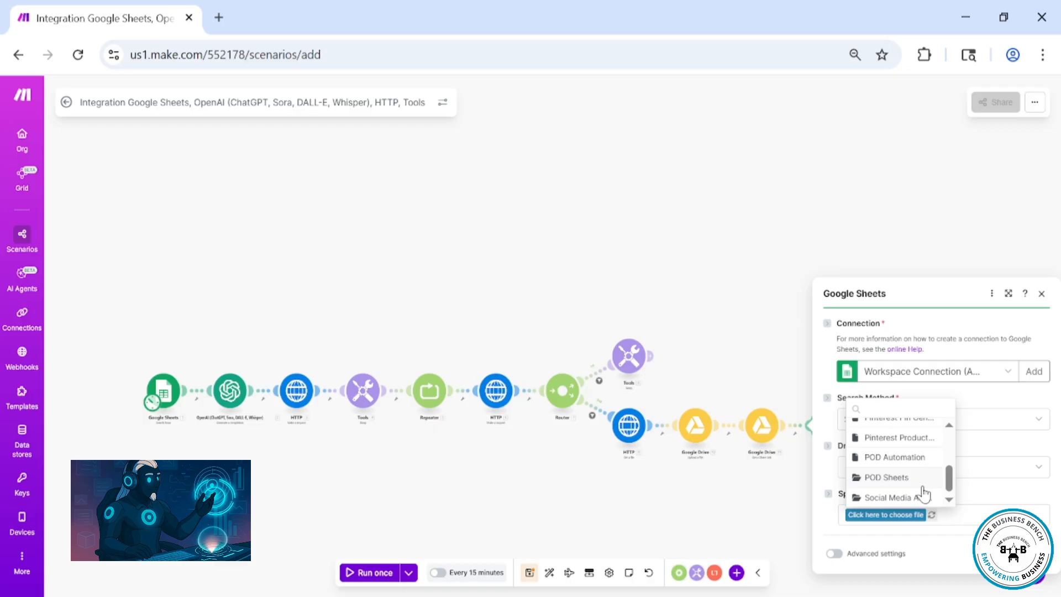
pyautogui.click(907, 497)
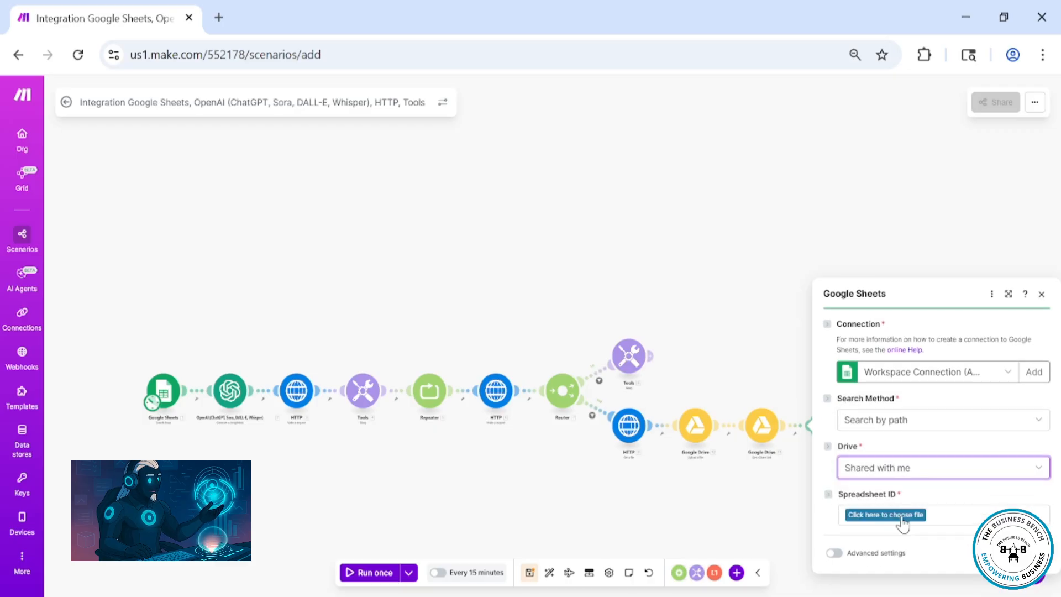
pyautogui.click(885, 514)
pyautogui.click(899, 498)
pyautogui.click(871, 534)
pyautogui.click(863, 549)
# Map the Row number field to the Row number from the Search Rows module
pyautogui.click(906, 414)
pyautogui.scroll(-15, 730, 442)
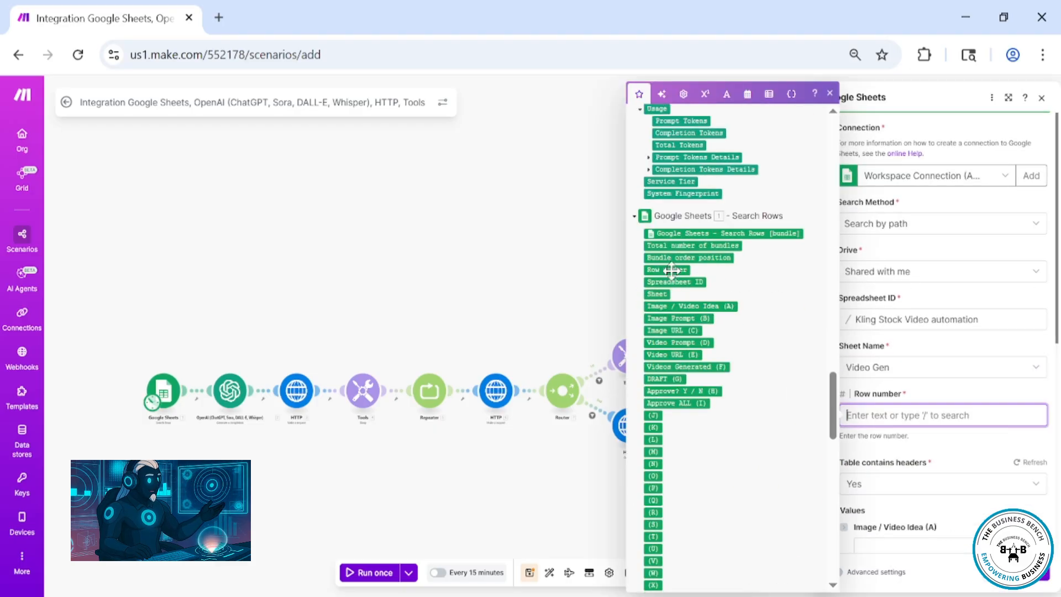
pyautogui.click(672, 271)
# Map the Video Prompt column to the OpenAI module's Choices Message Content
pyautogui.click(826, 473)
pyautogui.scroll(-2, 827, 476)
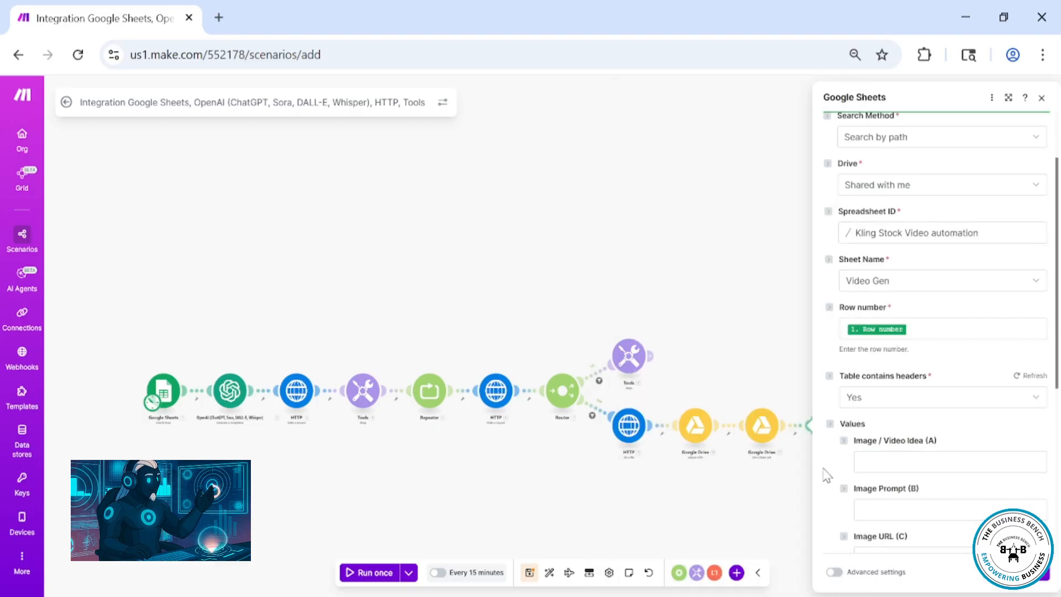
pyautogui.scroll(-5, 882, 490)
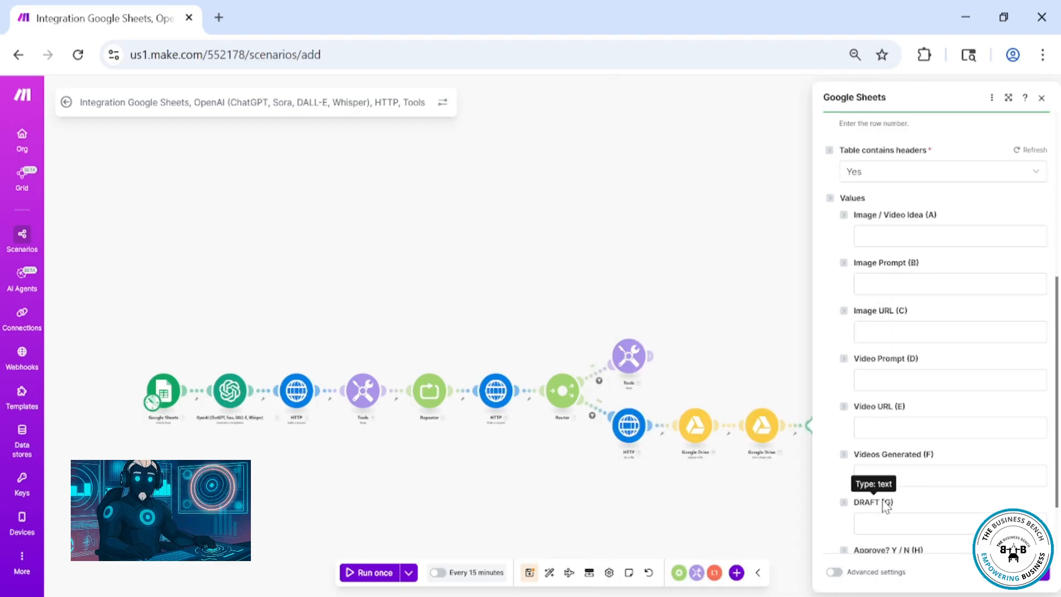
pyautogui.click(912, 380)
pyautogui.scroll(-8, 702, 483)
pyautogui.click(654, 444)
pyautogui.click(688, 527)
# Map the Video URL column to the Share Link from the Get a Share Link module and close the module
pyautogui.click(912, 428)
pyautogui.scroll(20, 724, 490)
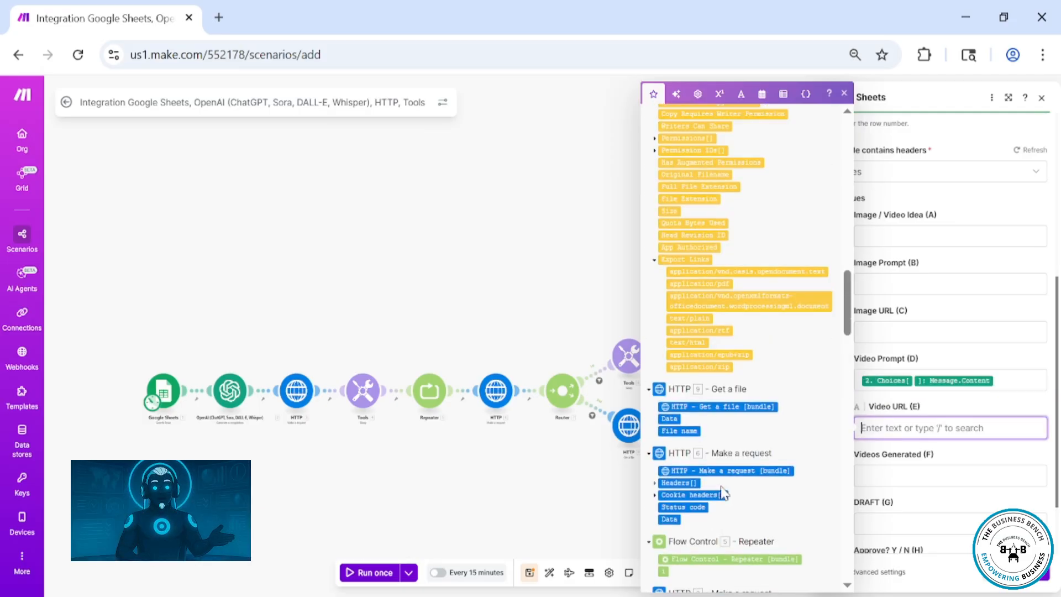
pyautogui.click(681, 243)
pyautogui.click(946, 480)
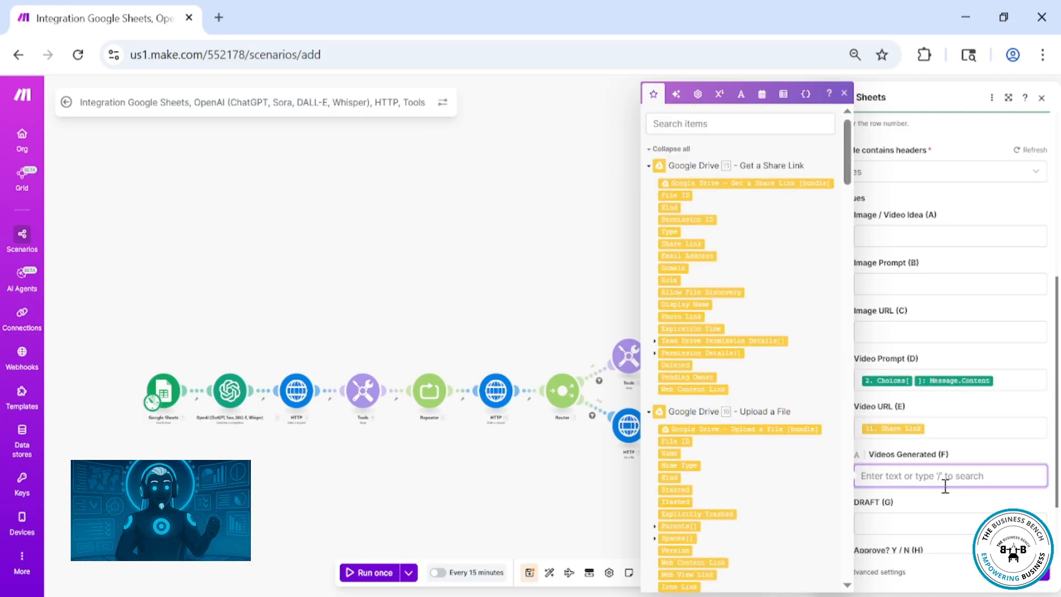
pyautogui.click(966, 504)
pyautogui.scroll(-2, 966, 506)
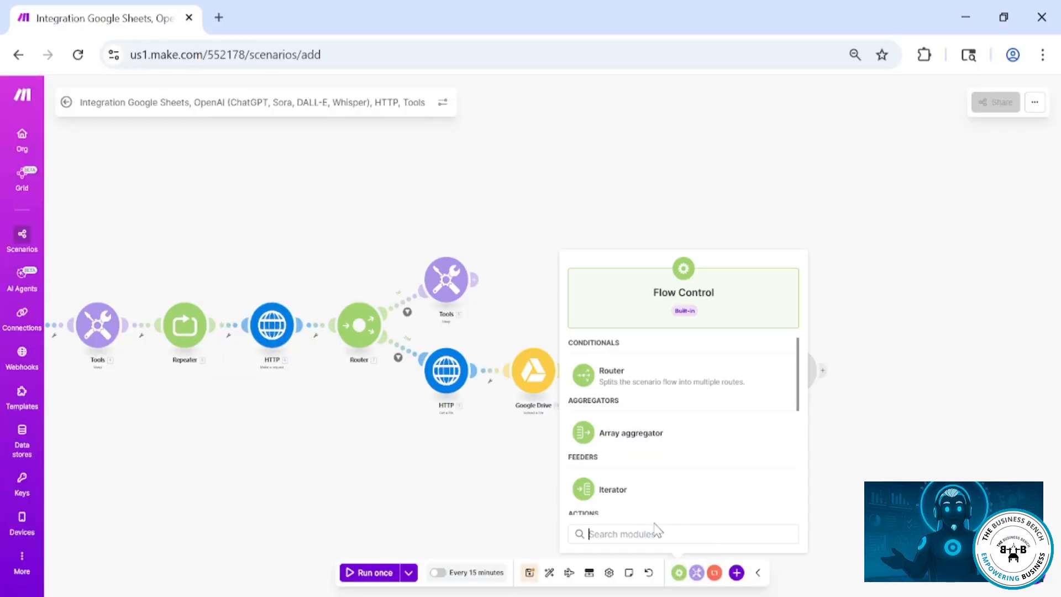
# Add a Flow Control Break module at the end and set its number of attempts to 1
pyautogui.write('break')
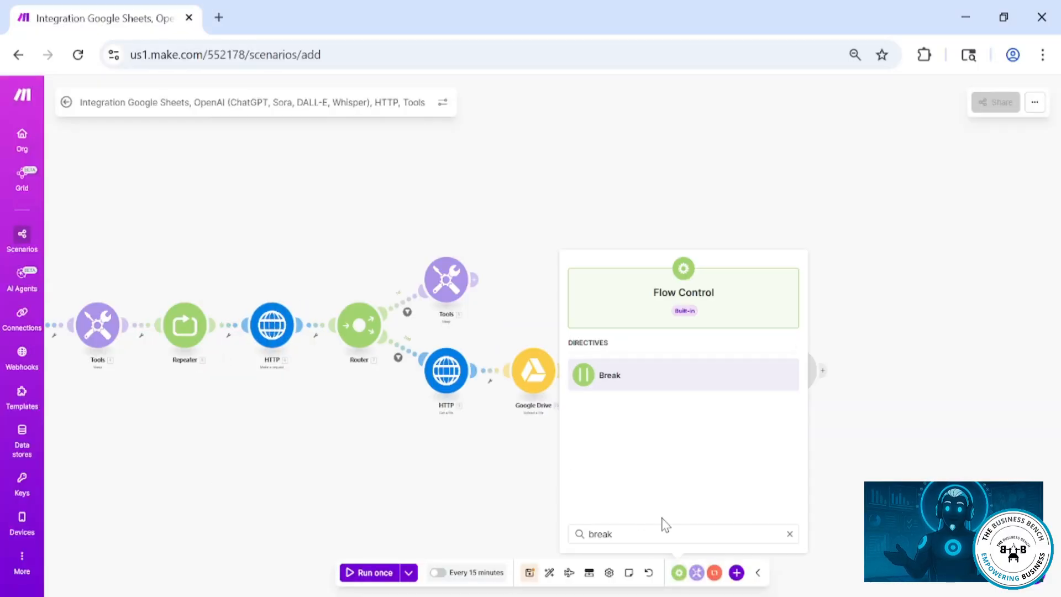
pyautogui.click(646, 381)
pyautogui.click(879, 376)
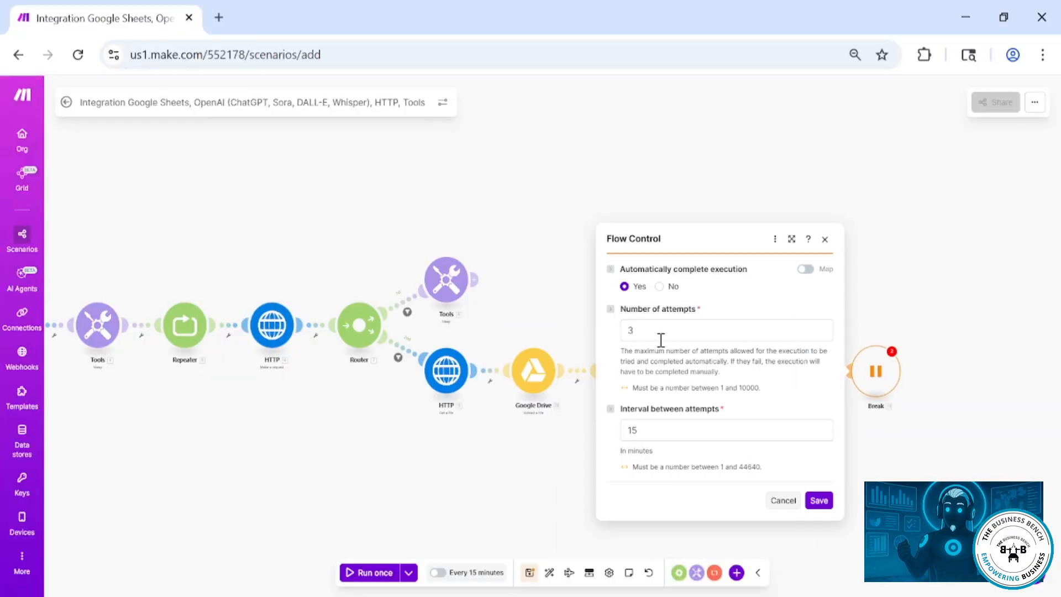
pyautogui.moveTo(661, 337); pyautogui.dragTo(610, 338)
pyautogui.write('1')
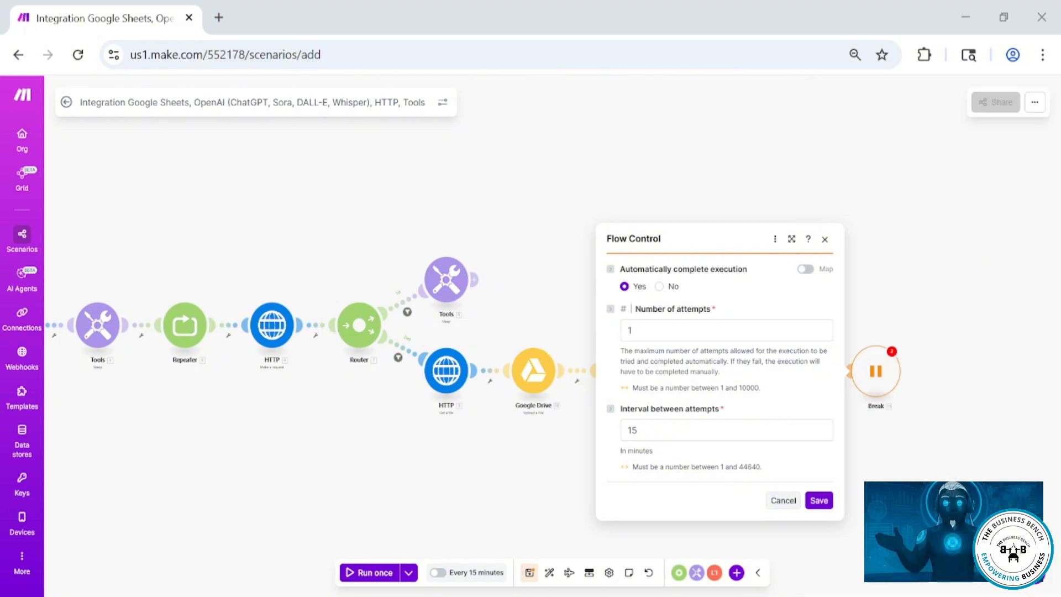
pyautogui.click(656, 432)
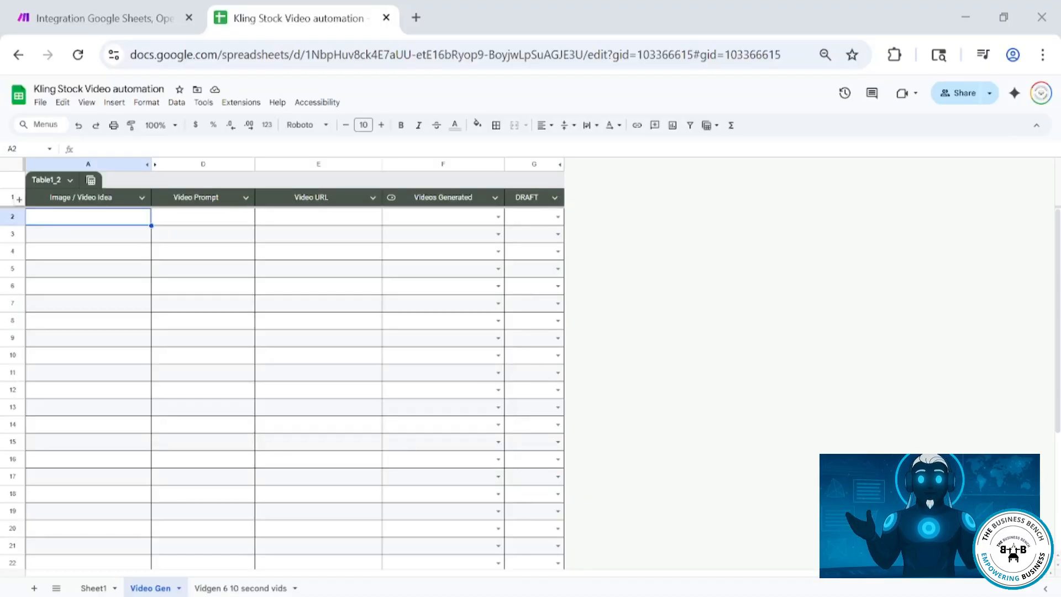
# Examine the Video Gen sheet's column headers and the Videos Generated dropdown options
pyautogui.click(72, 199)
pyautogui.click(193, 201)
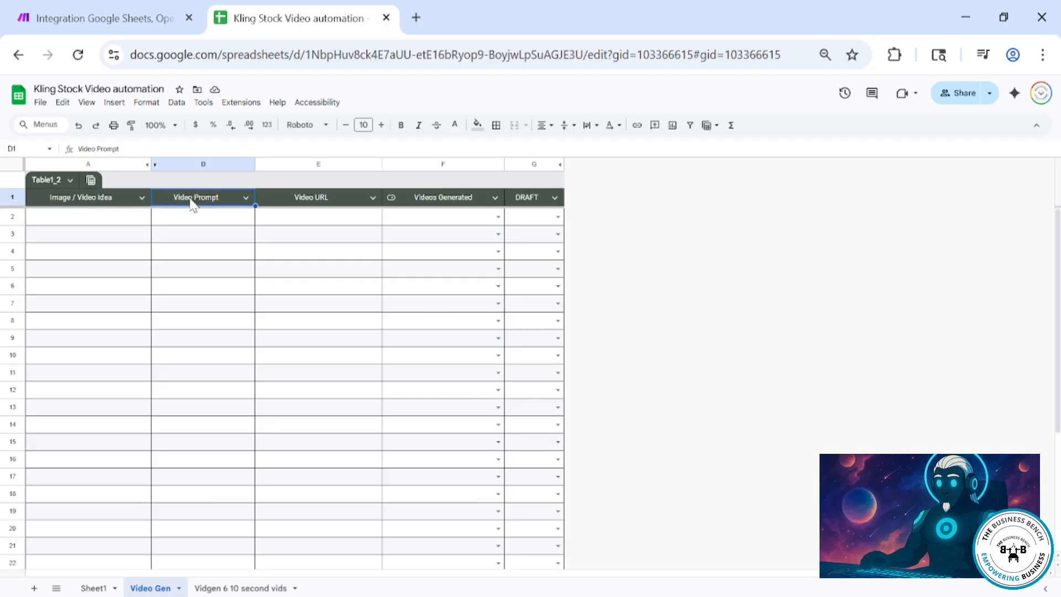
pyautogui.click(303, 201)
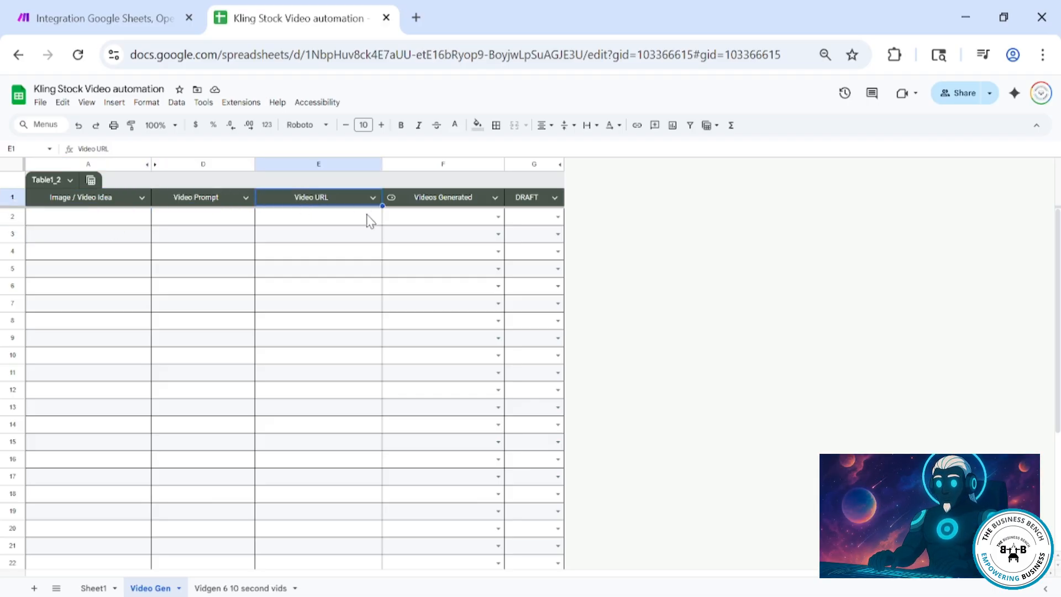
pyautogui.click(442, 203)
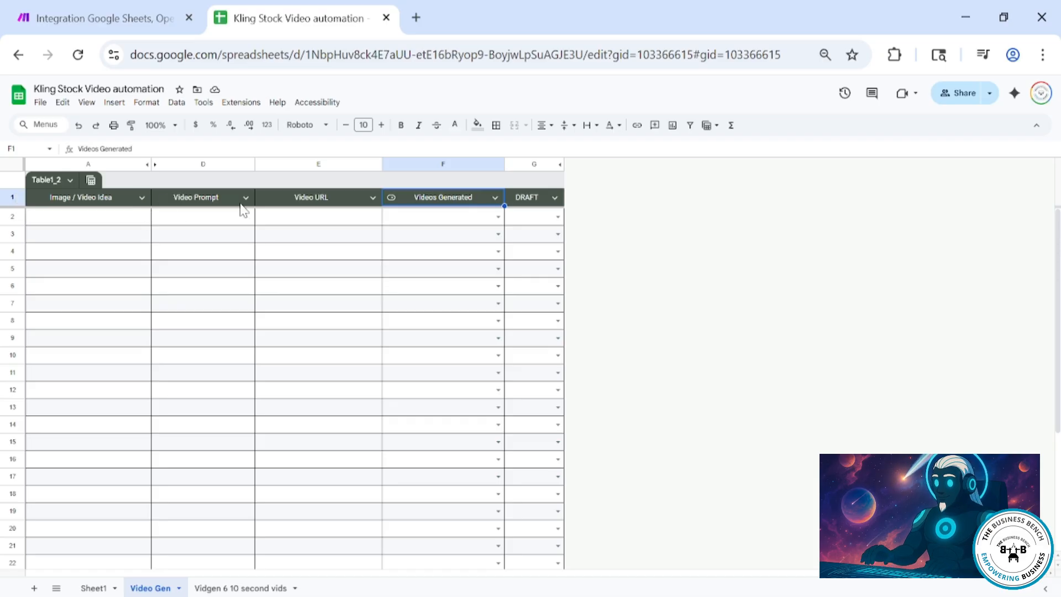
pyautogui.click(499, 218)
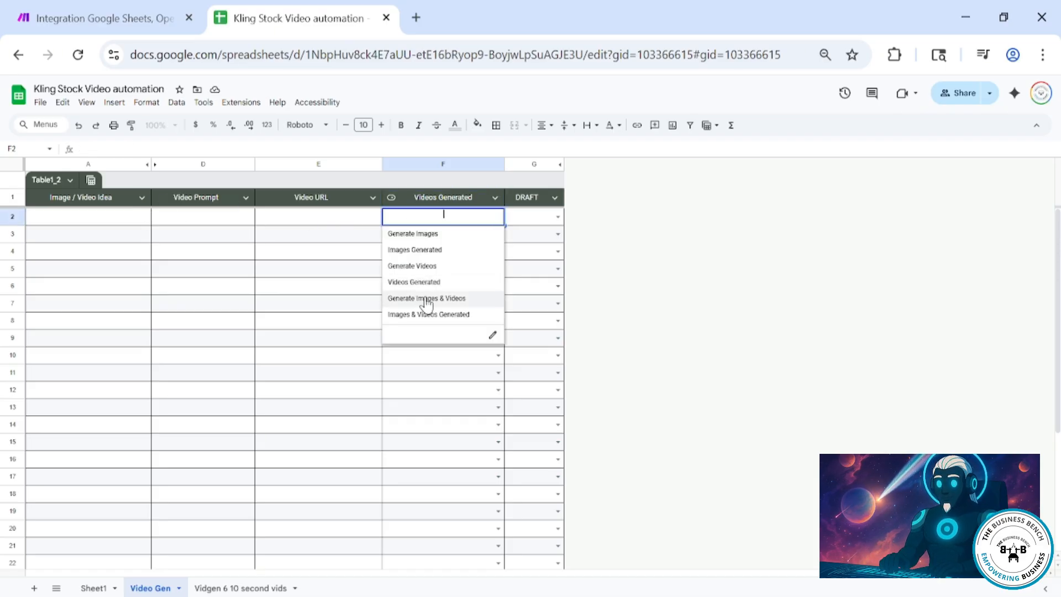
pyautogui.click(557, 218)
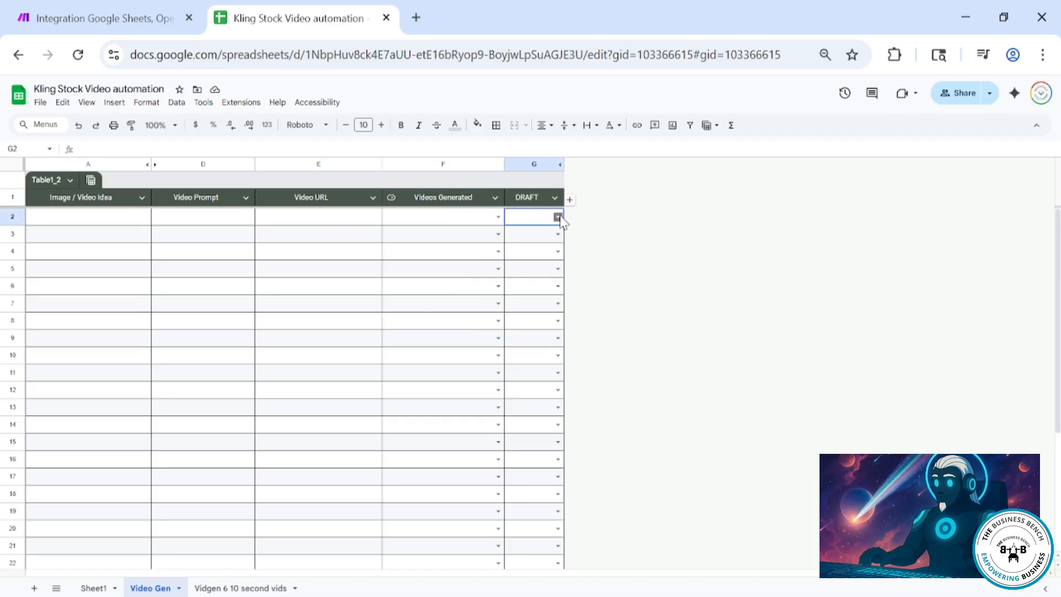
pyautogui.click(412, 219)
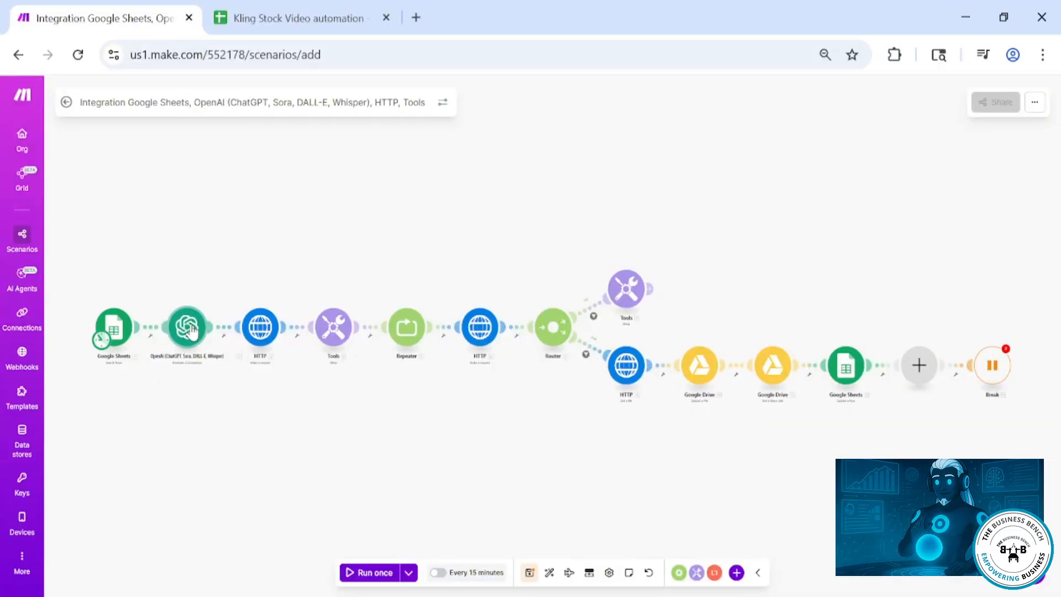
# Review the settings of the Google Sheets Search Rows, OpenAI and first HTTP modules
pyautogui.click(113, 331)
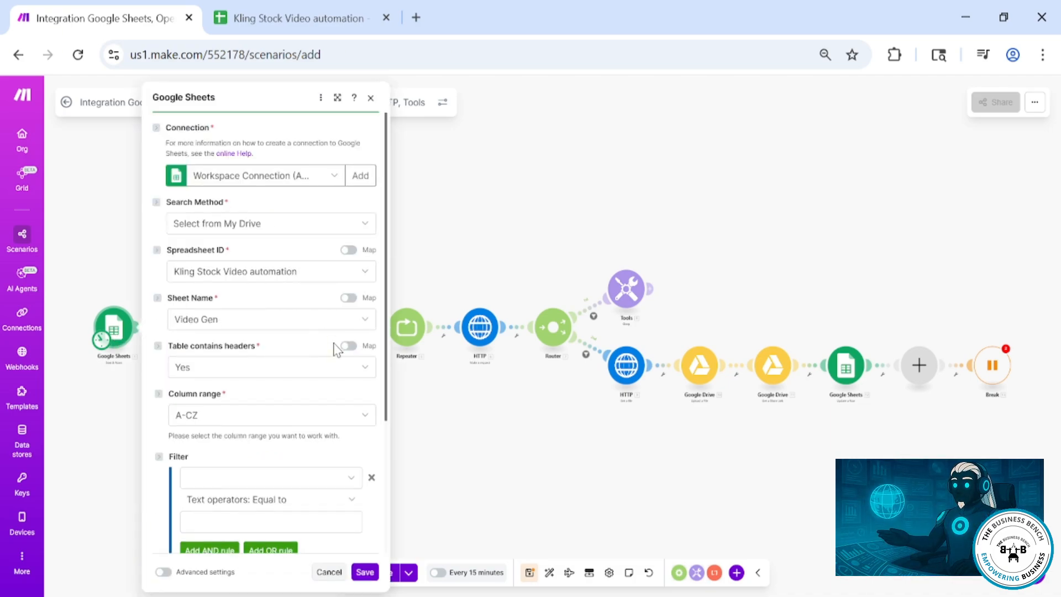
pyautogui.scroll(-3, 313, 448)
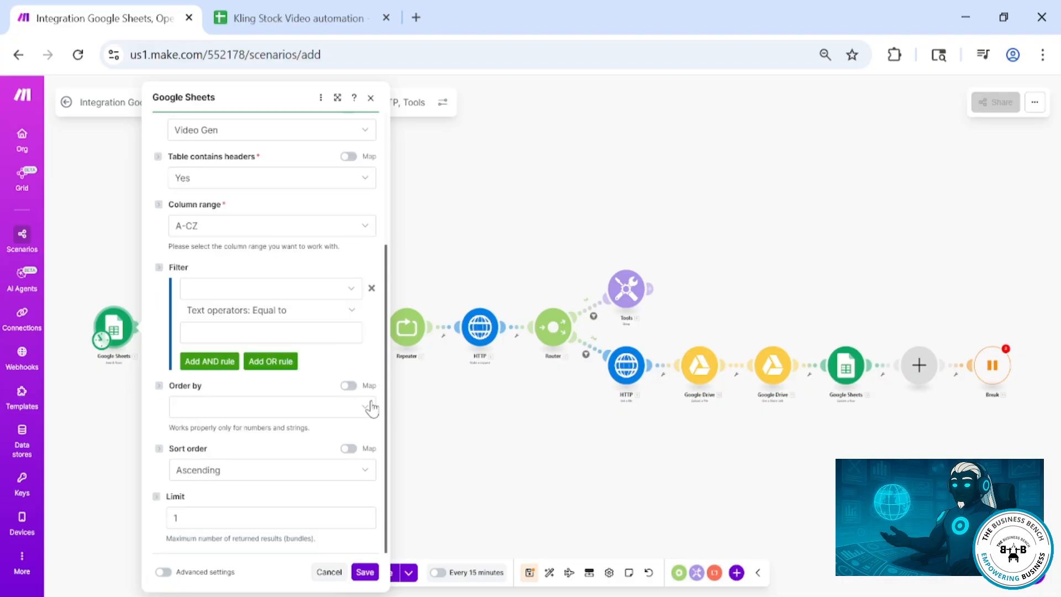
pyautogui.click(109, 447)
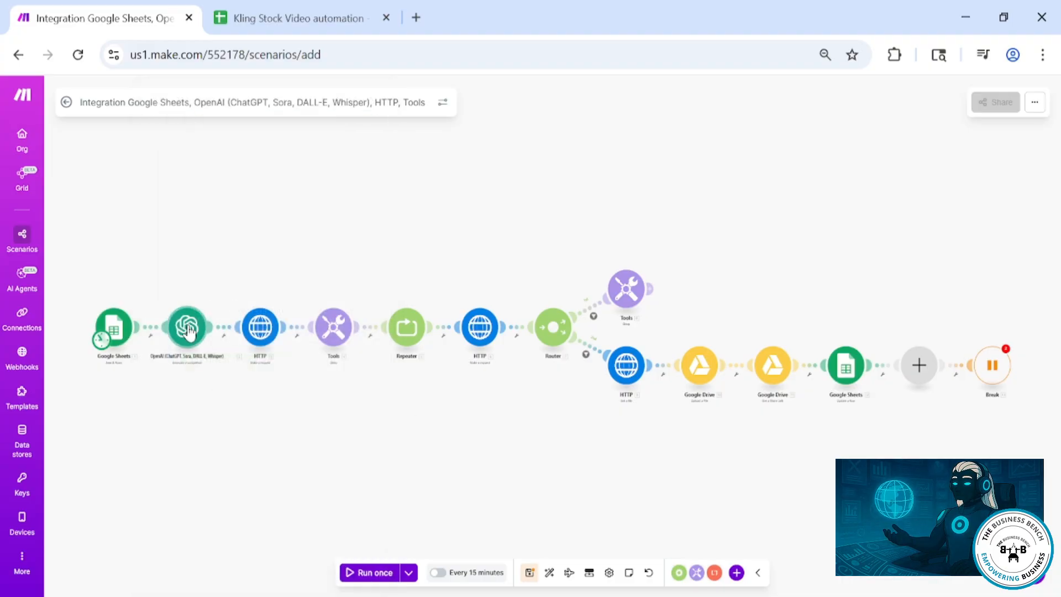
pyautogui.click(187, 326)
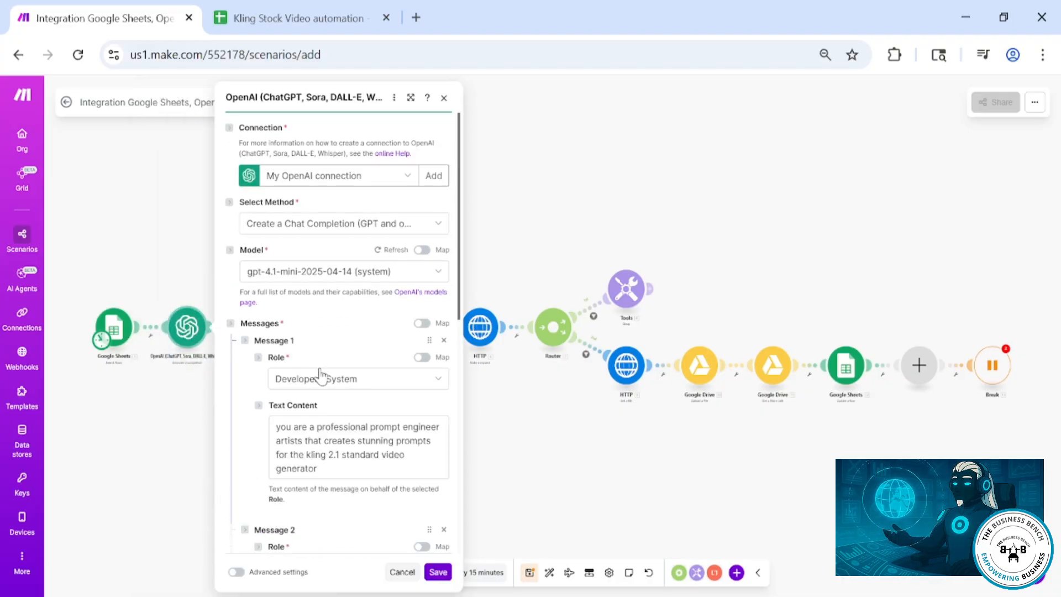
pyautogui.scroll(-8, 319, 374)
pyautogui.click(235, 401)
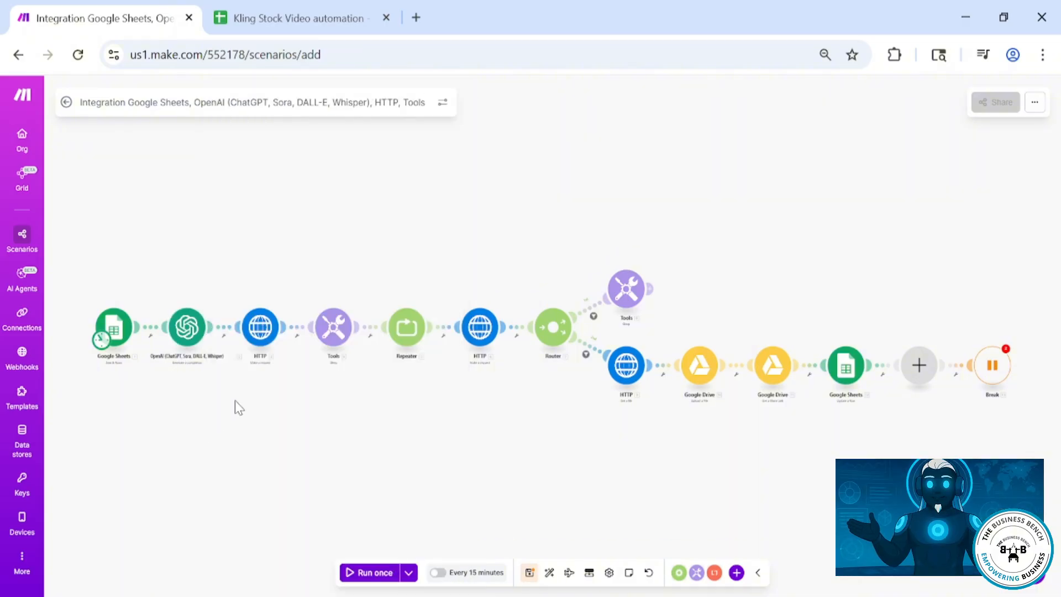
pyautogui.click(265, 326)
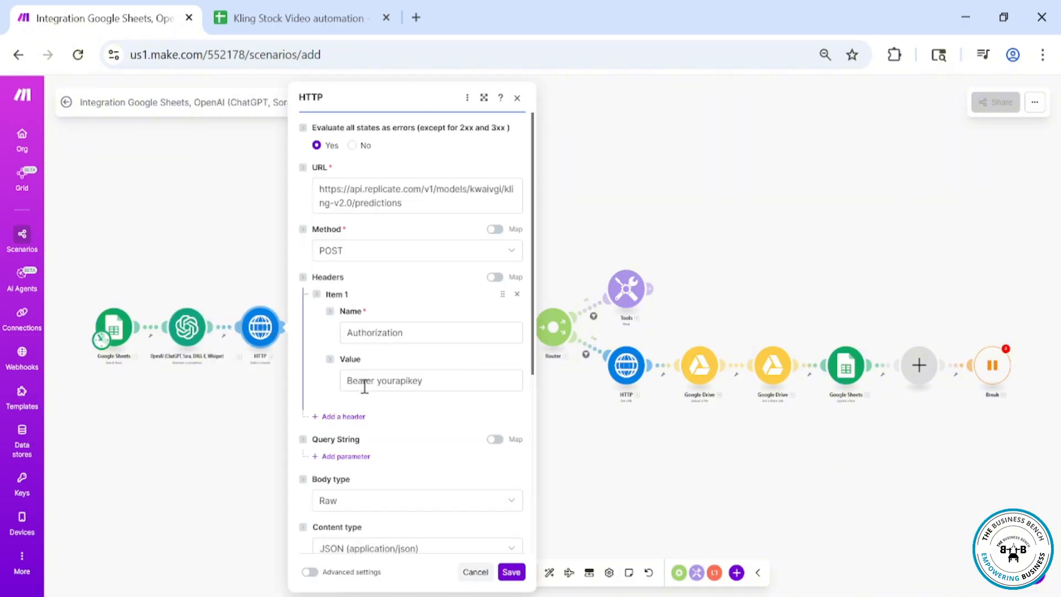
pyautogui.scroll(-5, 361, 396)
pyautogui.scroll(5, 360, 396)
pyautogui.scroll(-5, 360, 393)
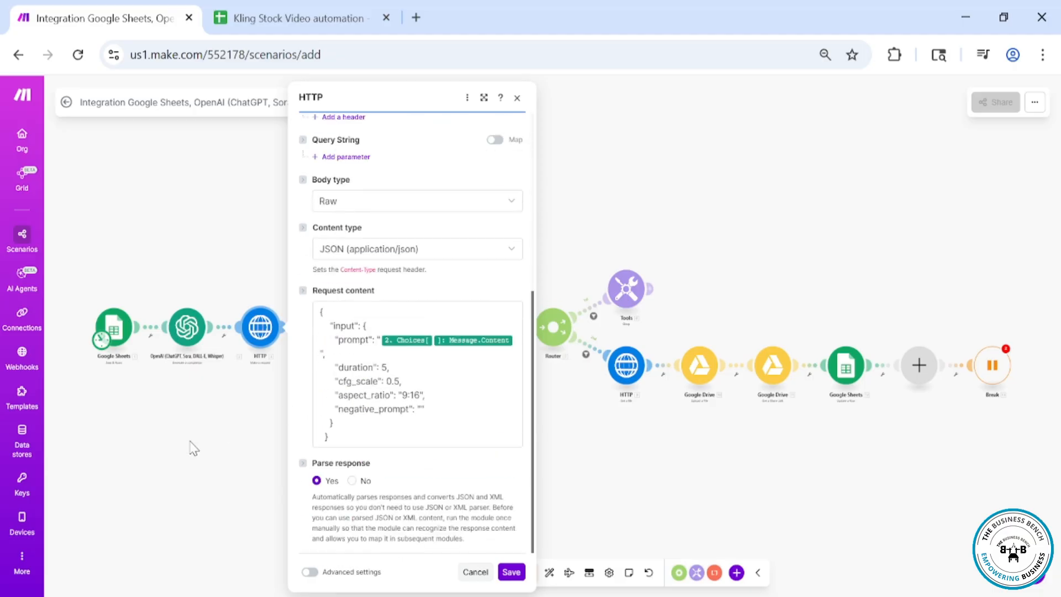
pyautogui.click(247, 396)
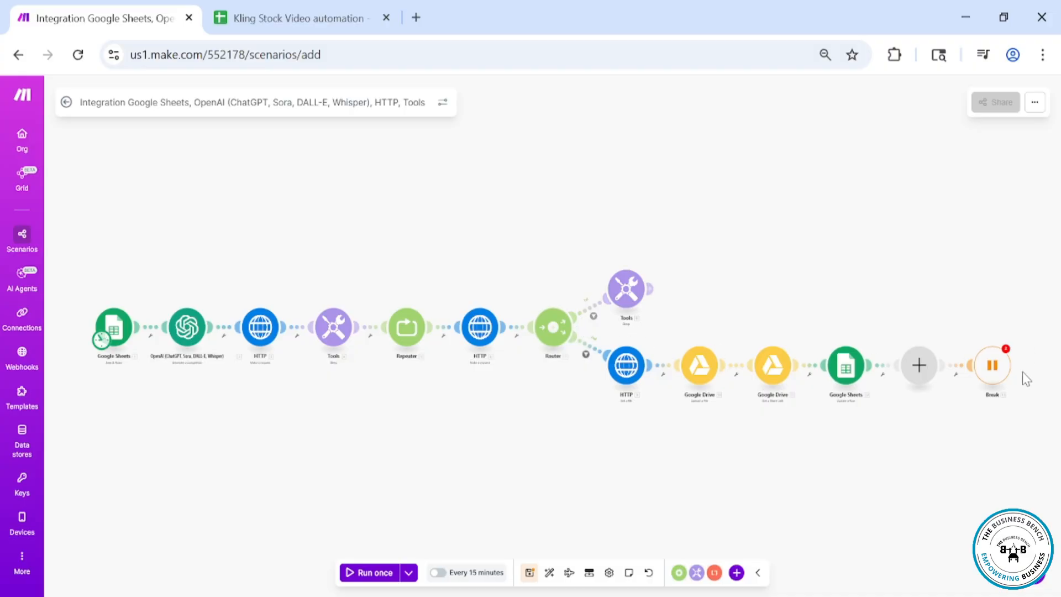
# Delete the empty placeholder module and connect the Break module directly after the Google Sheets update
pyautogui.rightClick(919, 376)
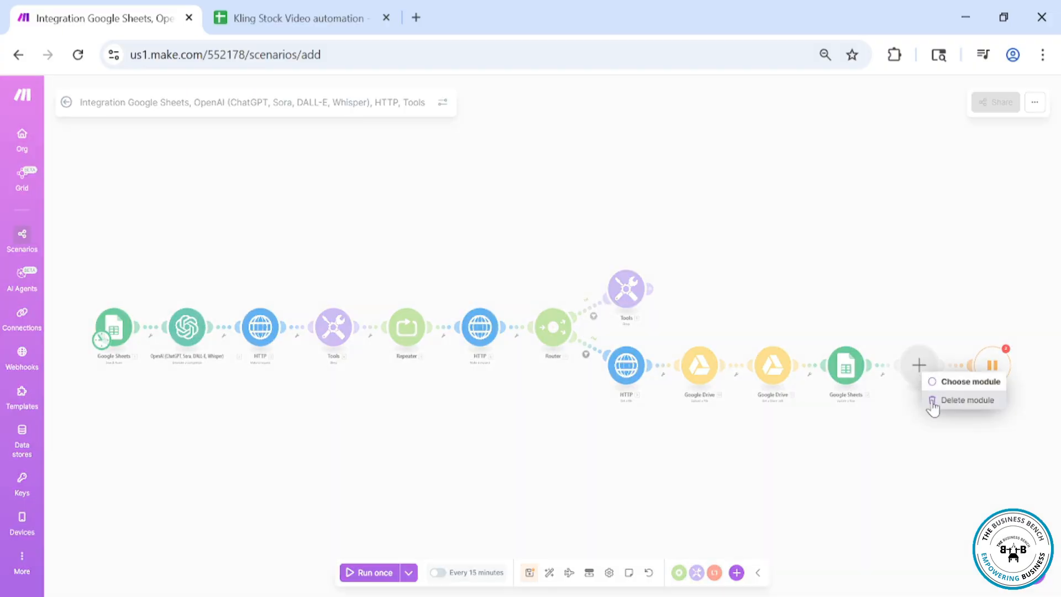
pyautogui.click(937, 403)
pyautogui.moveTo(1007, 355); pyautogui.dragTo(920, 362)
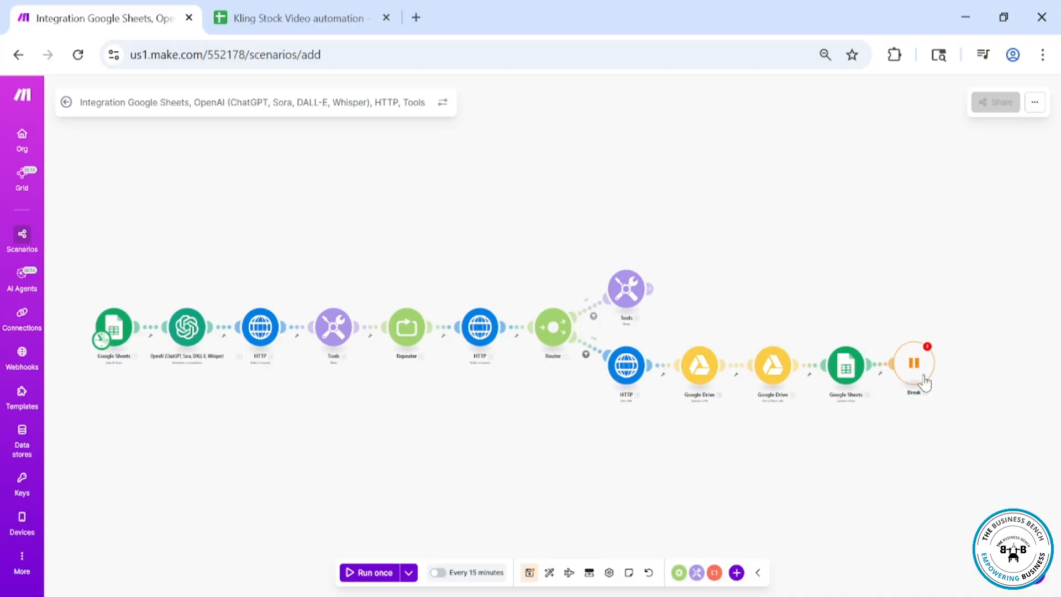
pyautogui.click(917, 364)
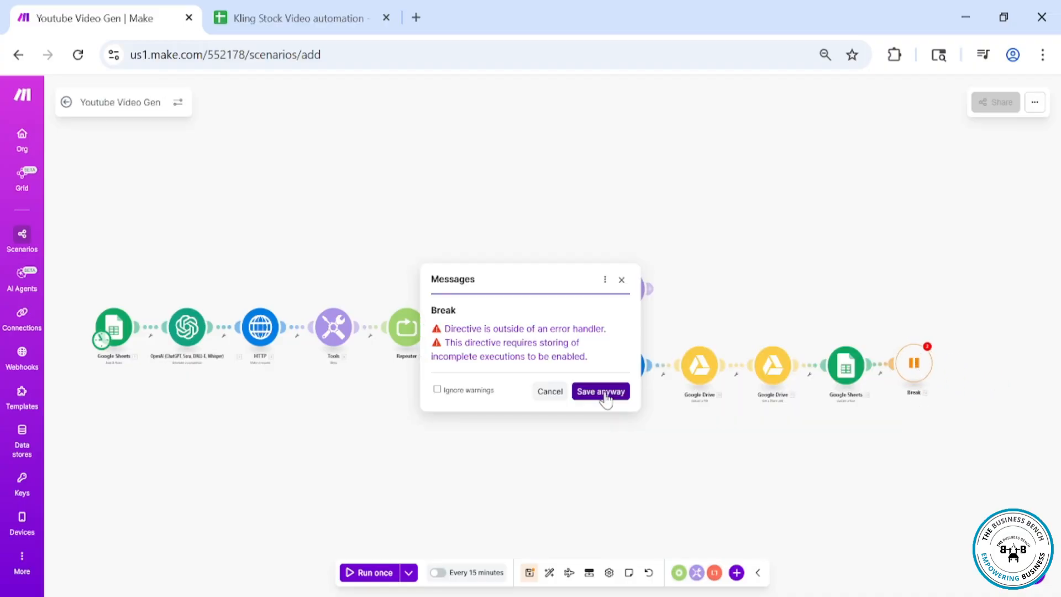
pyautogui.click(602, 392)
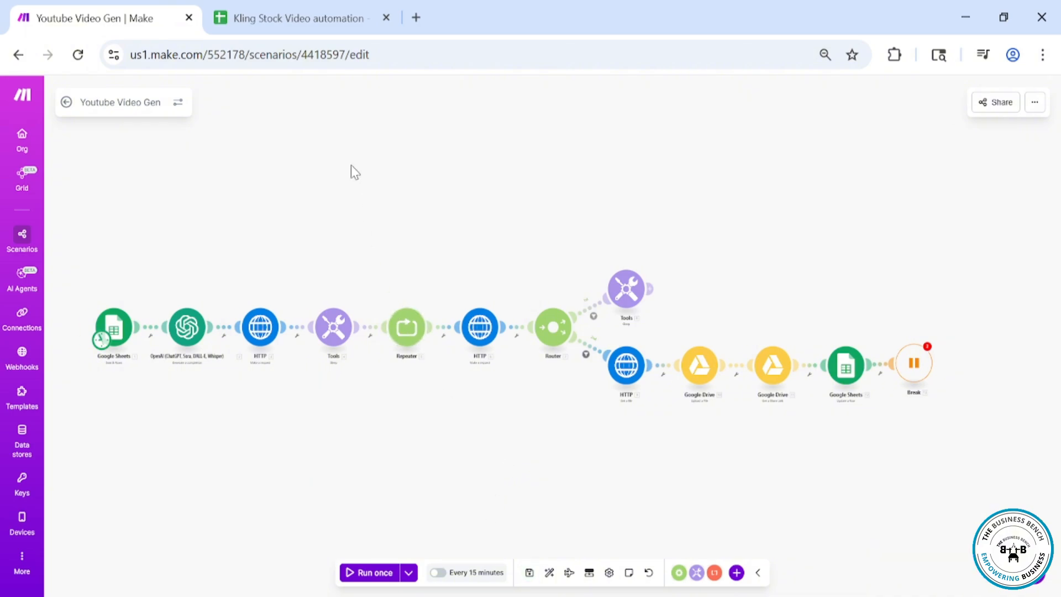
# In the Video Gen sheet, paste a Thanksgiving family feast video idea into row 2 and set Videos Generated to Generate Videos
pyautogui.click(264, 22)
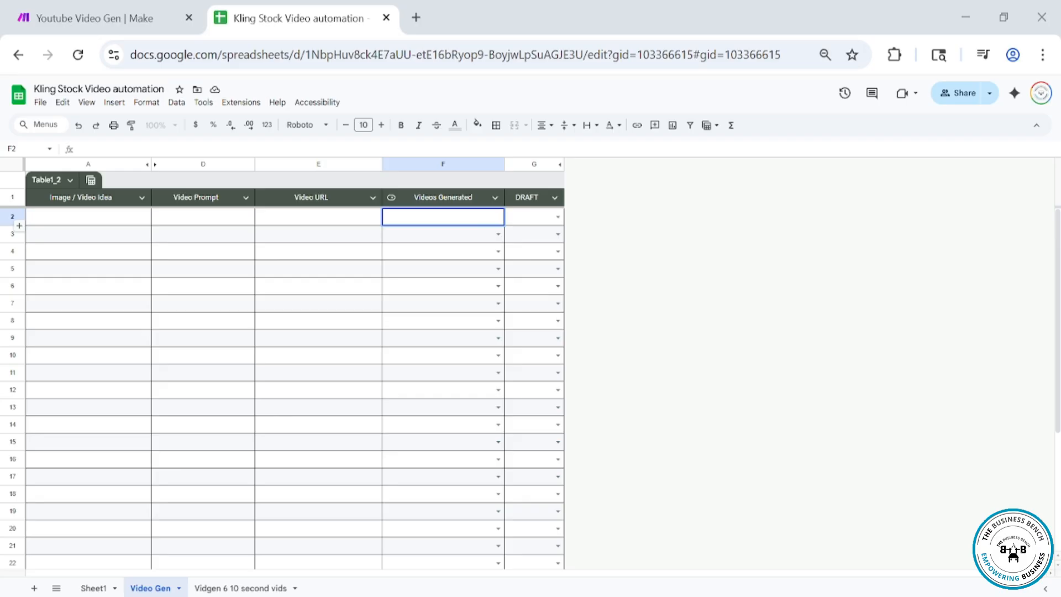
pyautogui.click(555, 546)
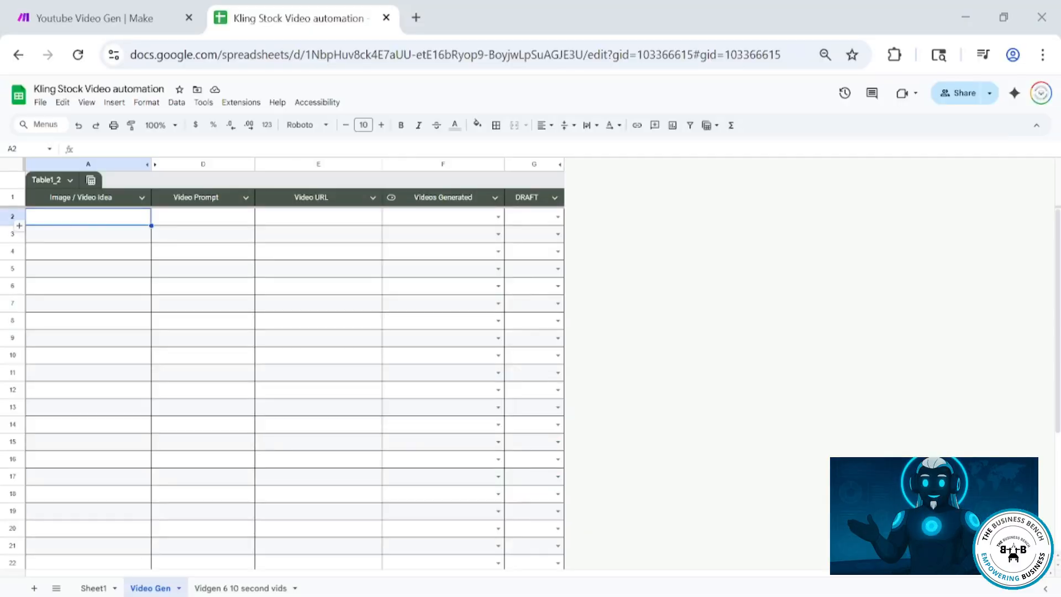
pyautogui.write('thanksgiving family enjoying a feast with love and grattitude')
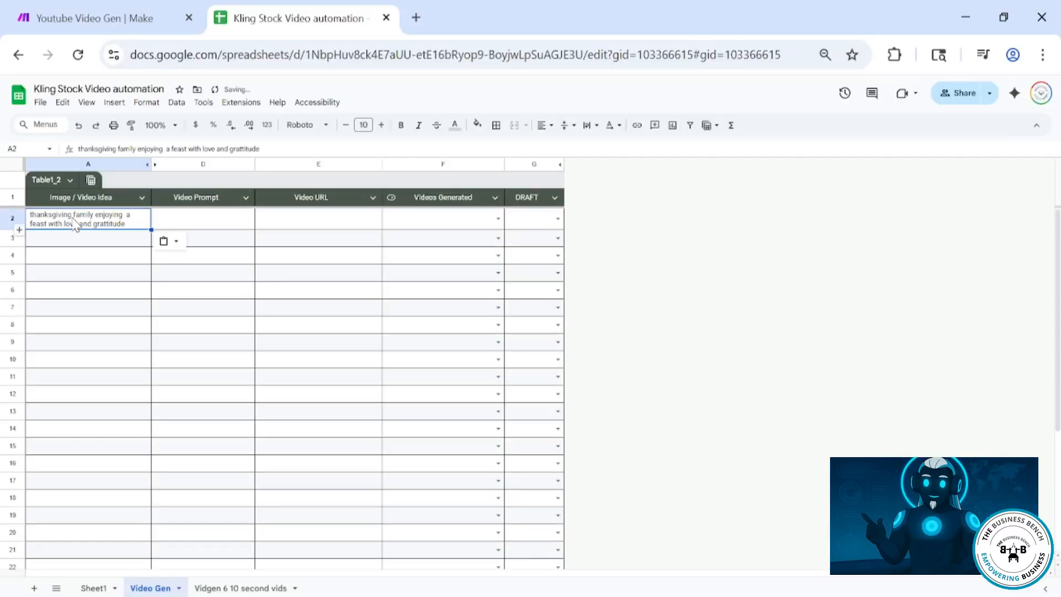
pyautogui.click(498, 218)
pyautogui.click(412, 270)
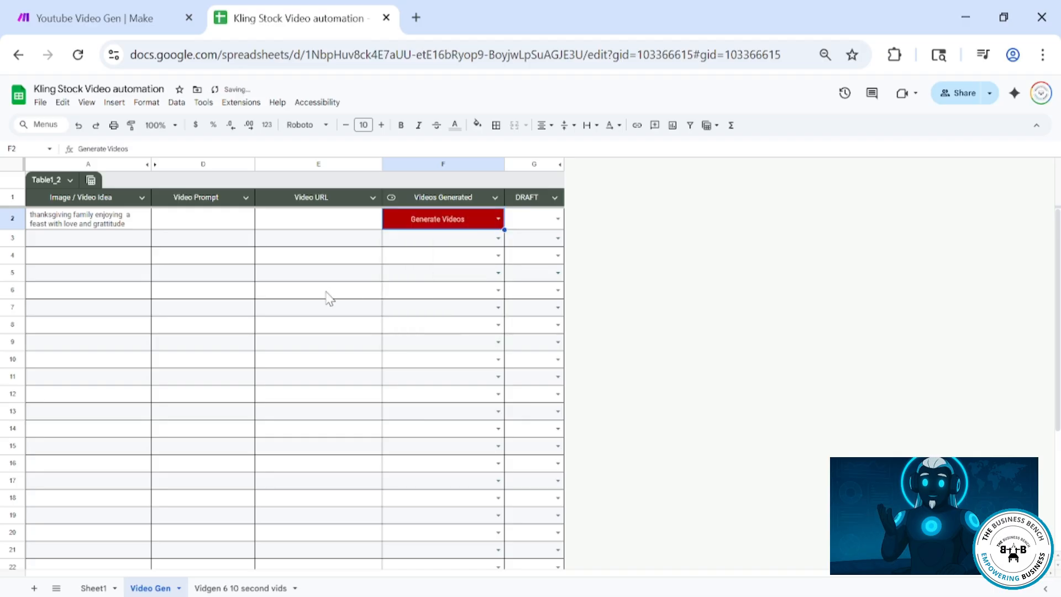
# Add a filter after the Google Sheets module requiring Videos Generated (F) to equal Generate Videos
pyautogui.click(98, 17)
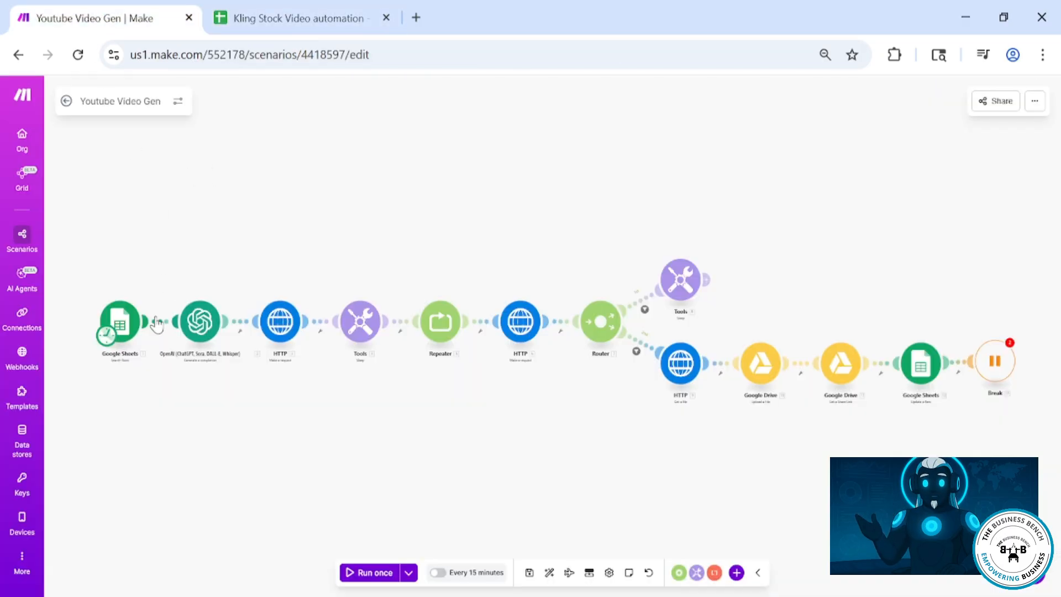
pyautogui.click(163, 321)
pyautogui.click(297, 314)
pyautogui.click(436, 317)
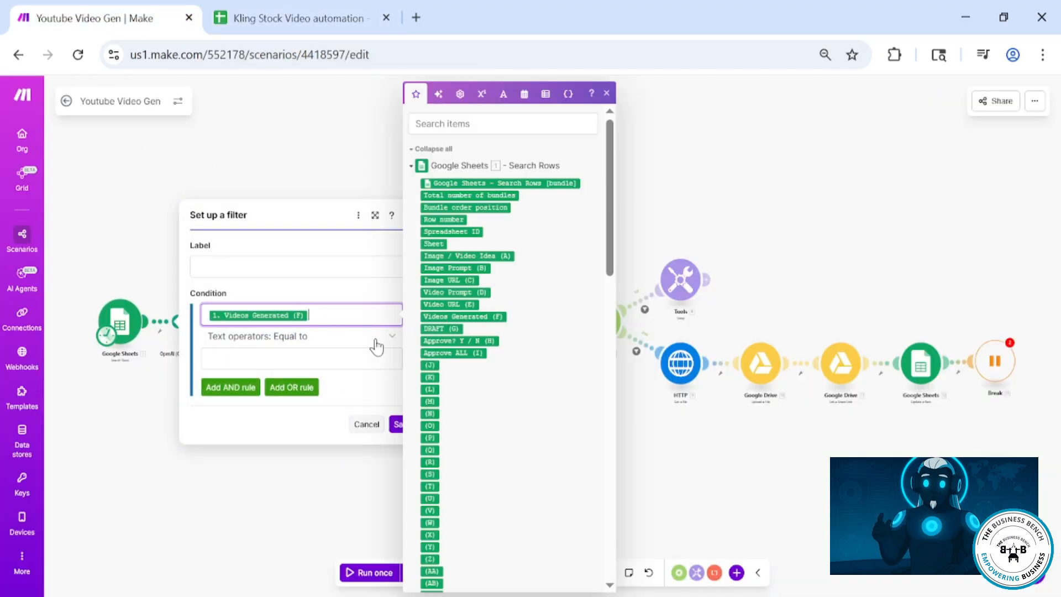
pyautogui.click(323, 358)
pyautogui.write('Generate Videos')
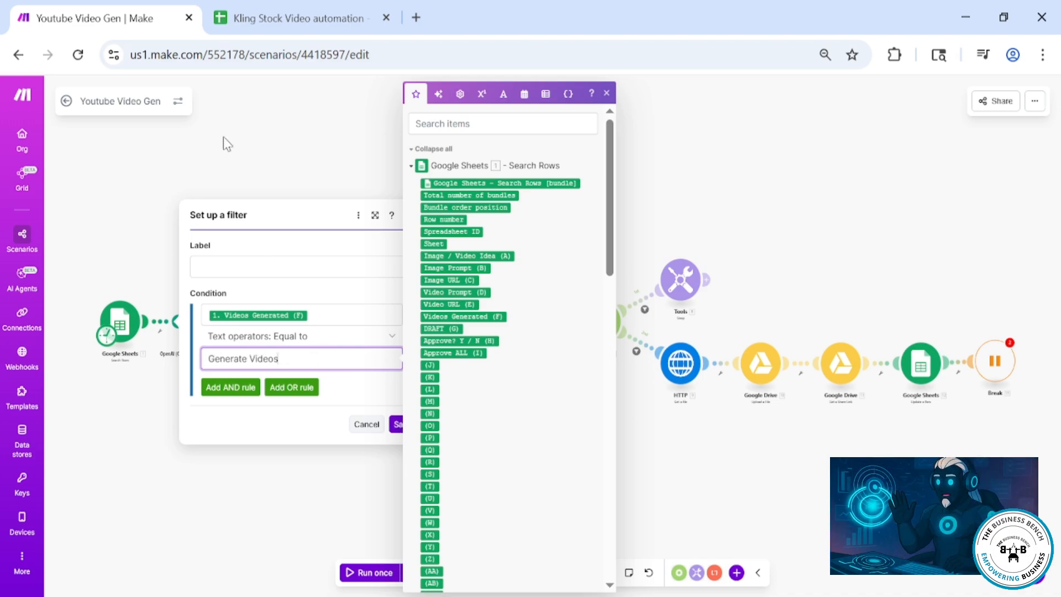
pyautogui.click(288, 18)
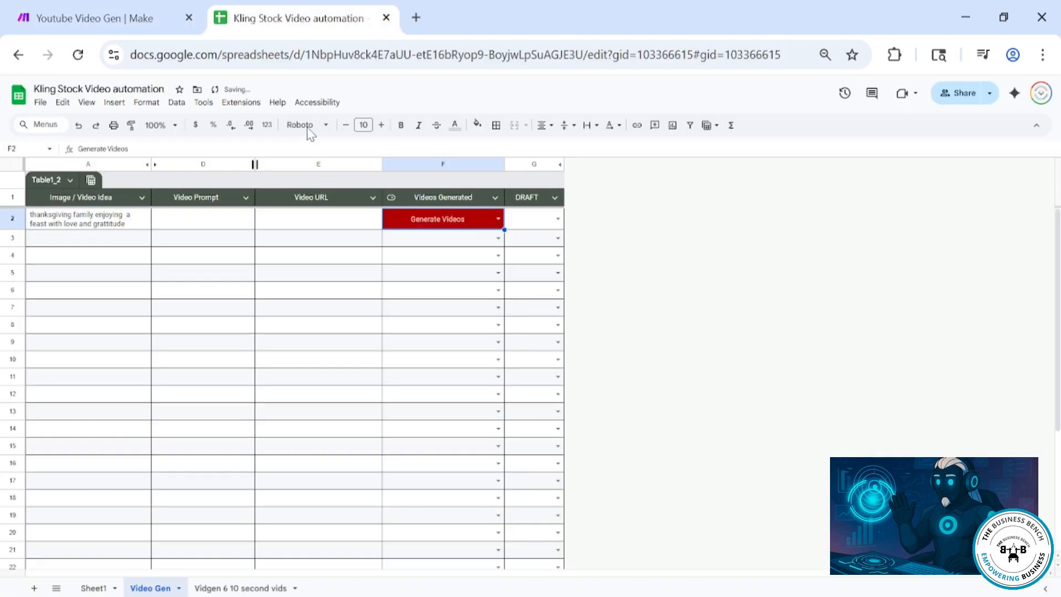
pyautogui.click(133, 20)
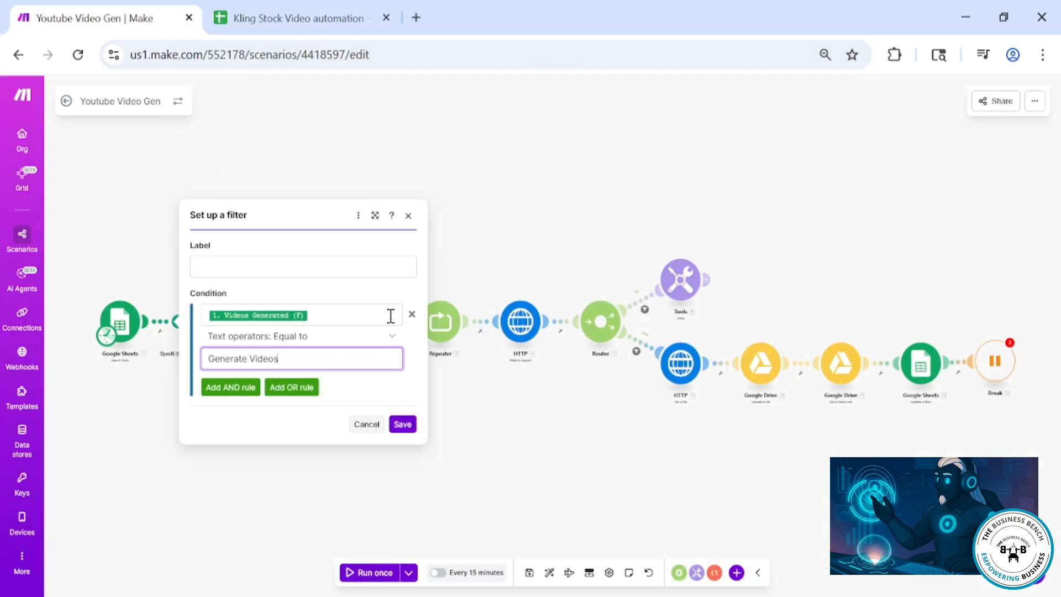
pyautogui.click(402, 424)
# Unlink the first HTTP module from the Tools module and run the scenario once
pyautogui.click(324, 330)
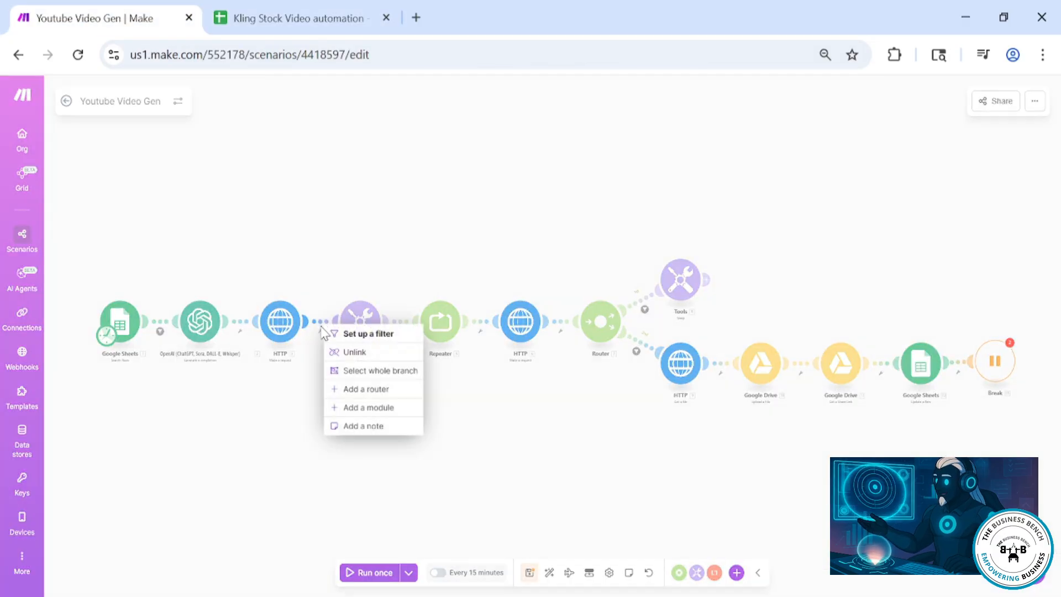
pyautogui.click(354, 349)
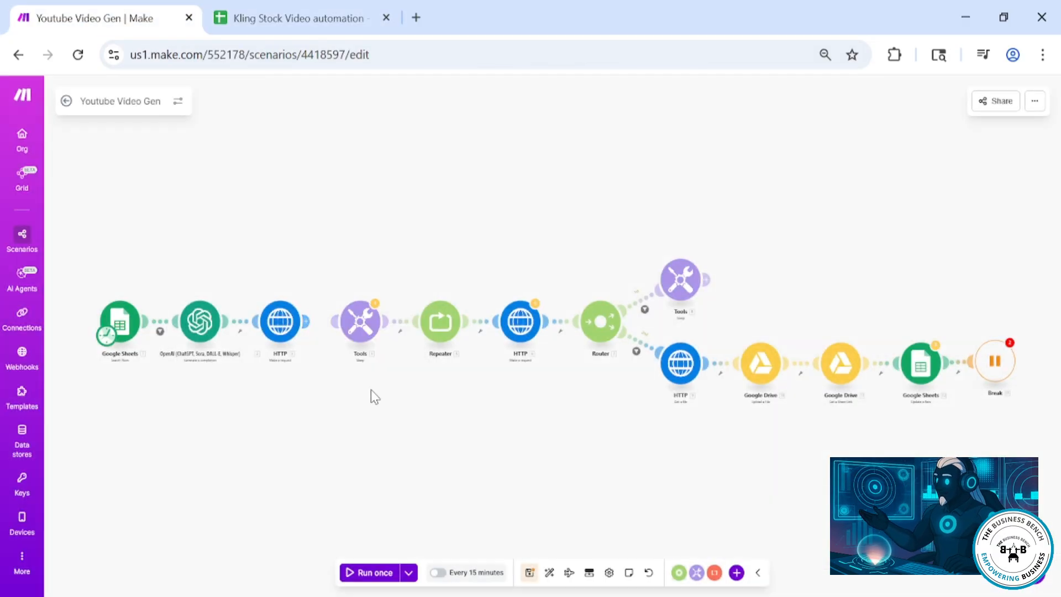
pyautogui.click(382, 574)
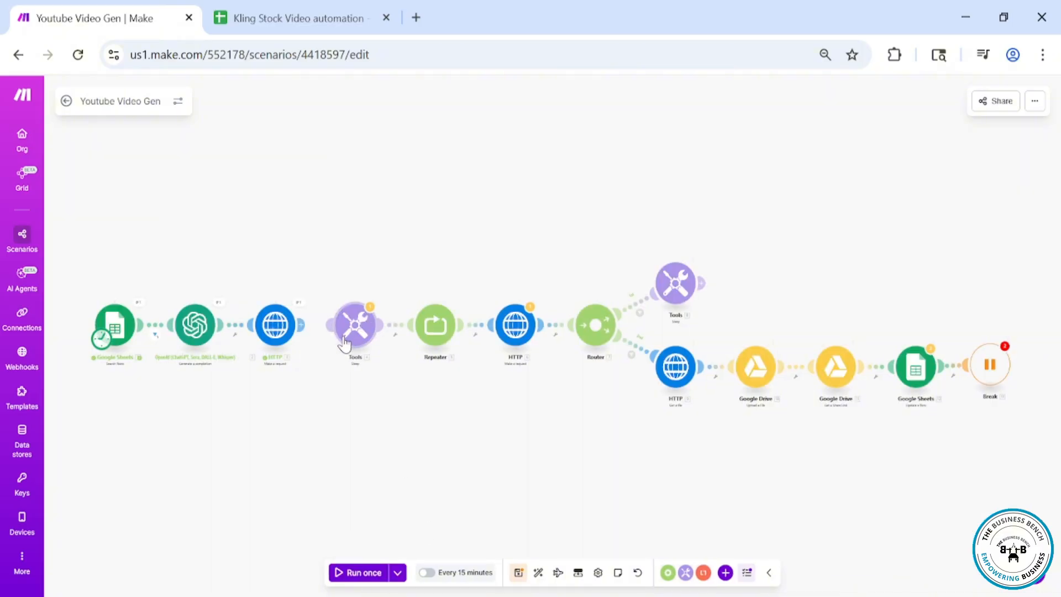
# Inspect the first HTTP module's run input and output bundles
pyautogui.click(286, 342)
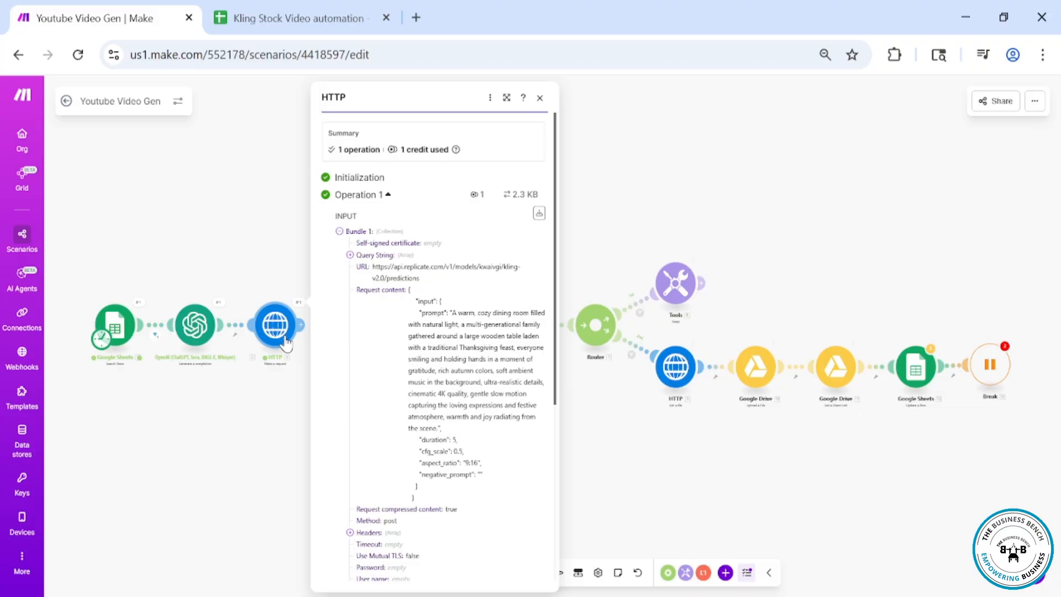
pyautogui.click(269, 420)
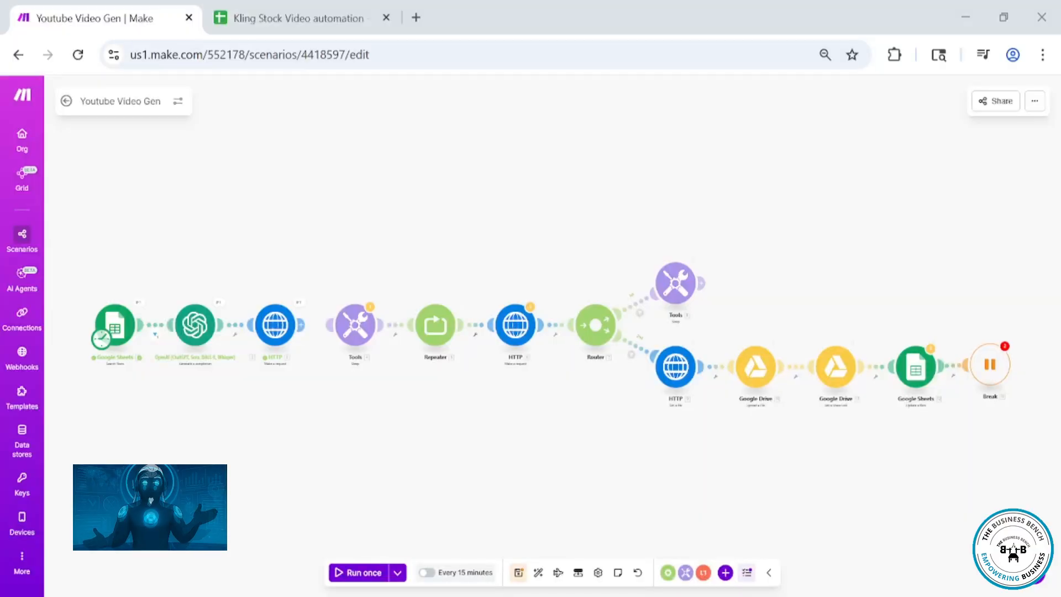
pyautogui.click(303, 307)
pyautogui.scroll(-5, 435, 372)
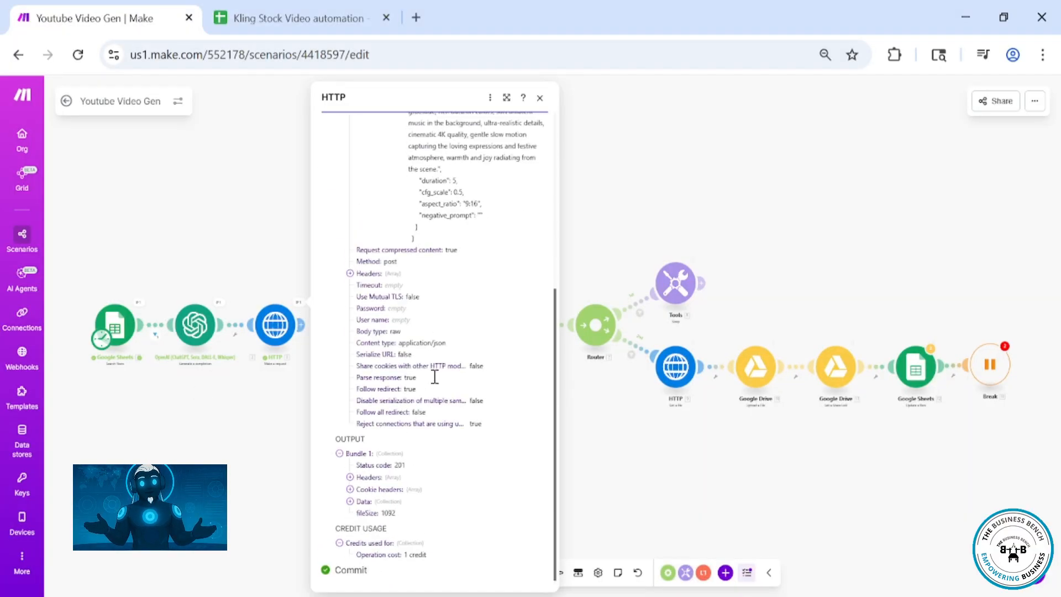
pyautogui.scroll(5, 433, 372)
pyautogui.click(540, 98)
# Set the second HTTP module's URL to the first HTTP module's data urls get value and save
pyautogui.click(513, 305)
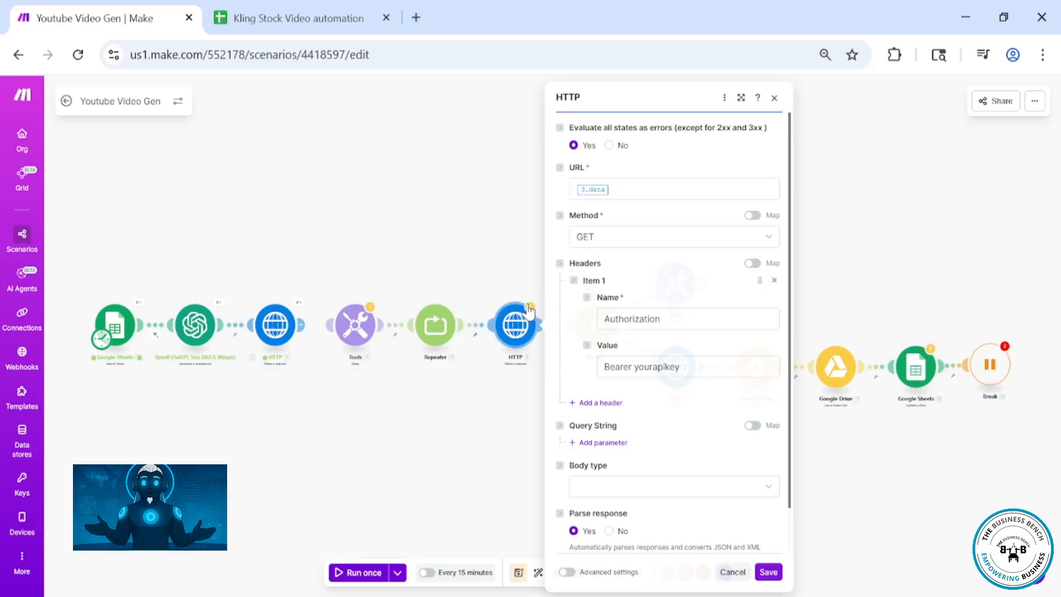
pyautogui.click(612, 189)
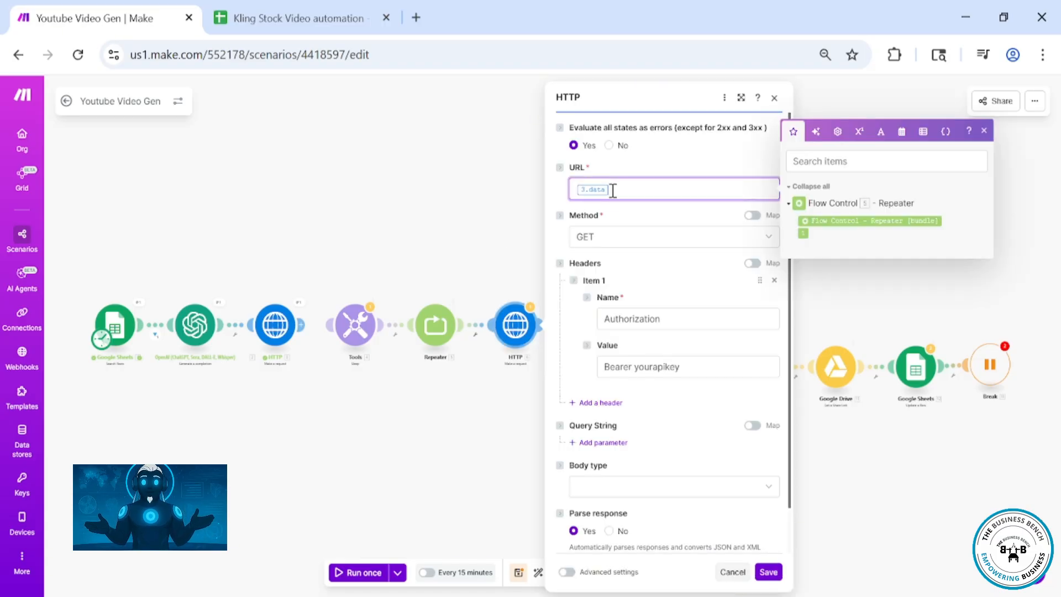
pyautogui.click(495, 367)
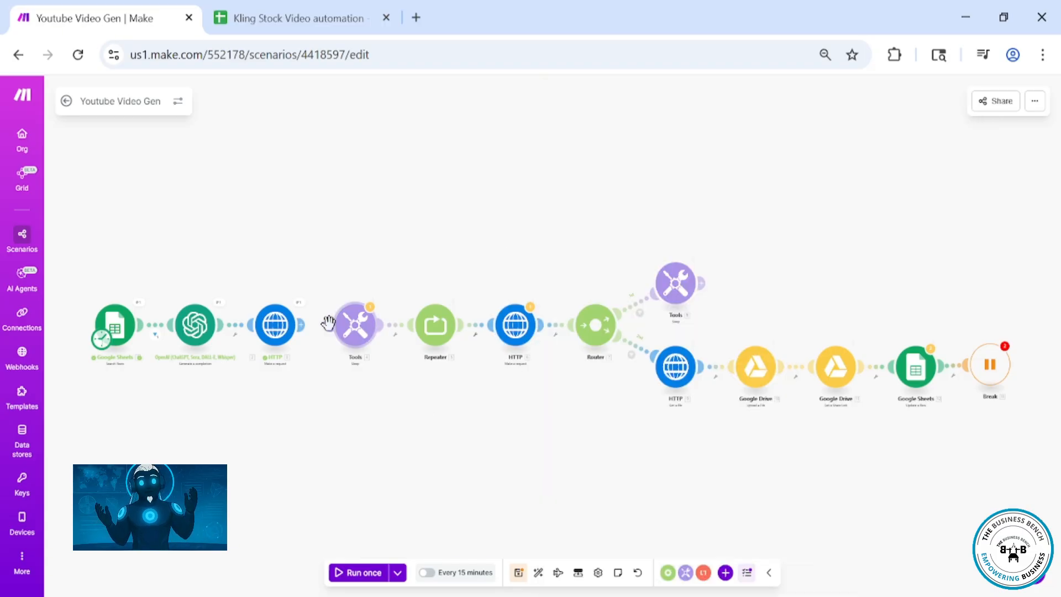
pyautogui.click(515, 325)
pyautogui.click(625, 189)
pyautogui.press('BackSpace')
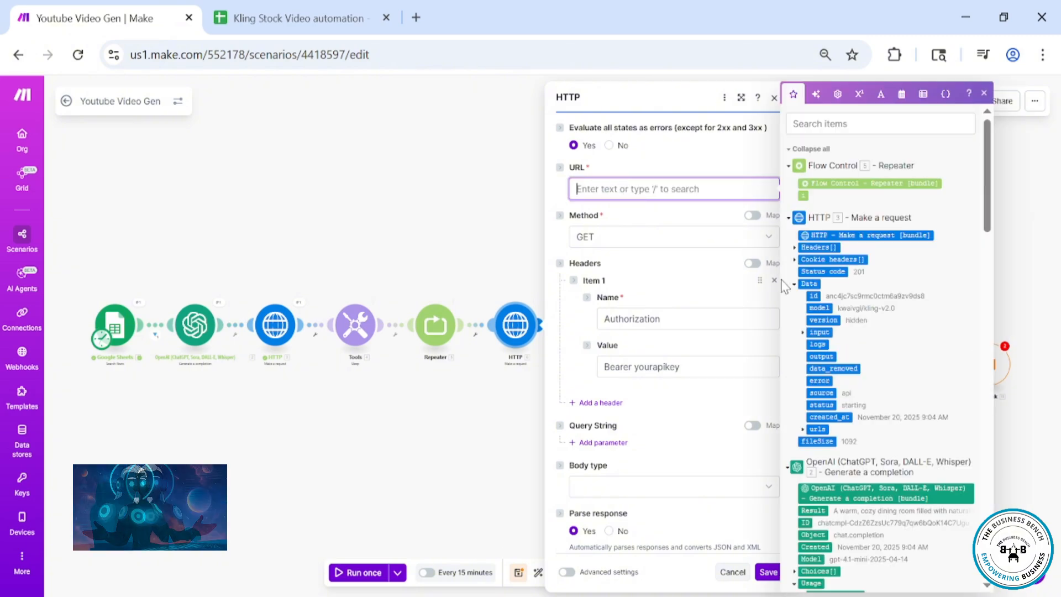
pyautogui.click(802, 430)
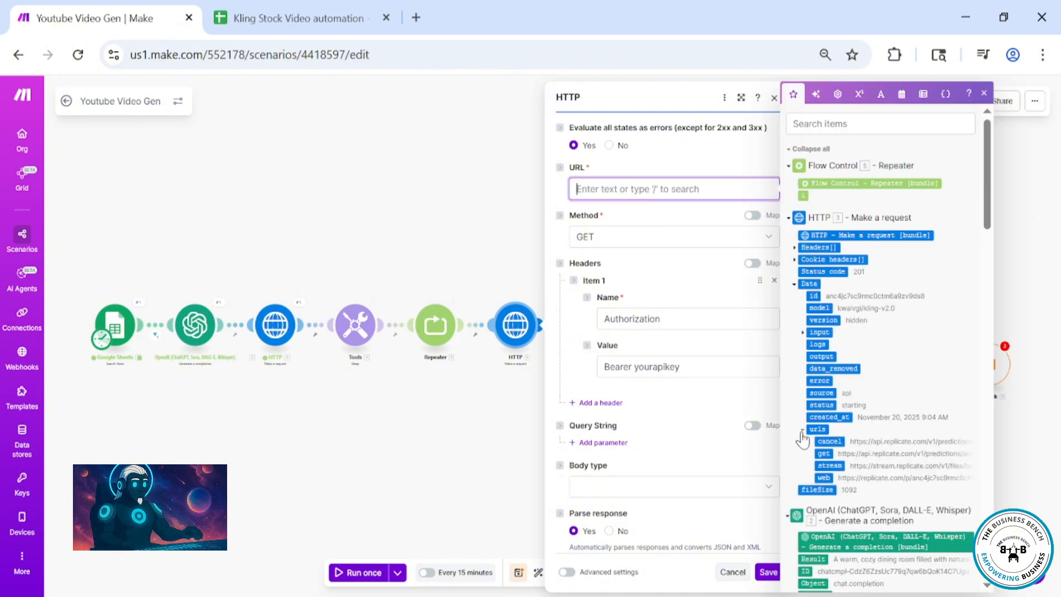
pyautogui.click(823, 453)
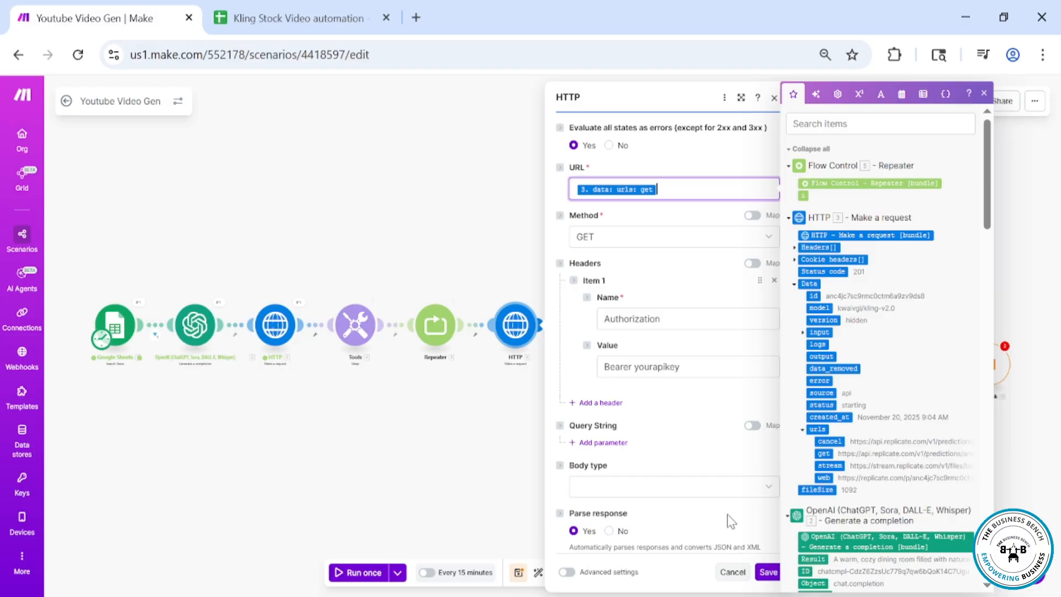
pyautogui.click(758, 574)
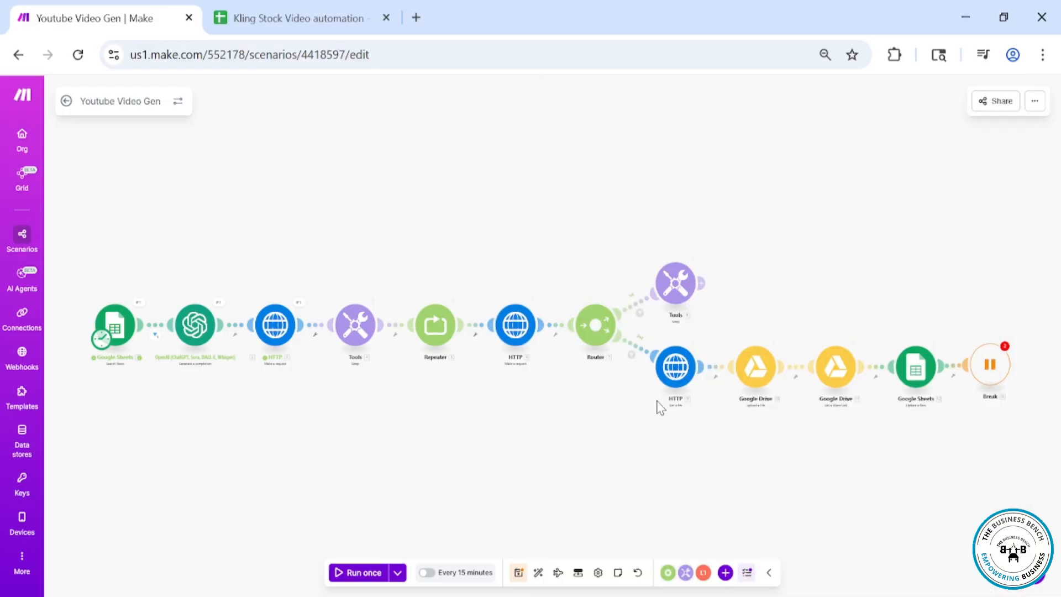
pyautogui.click(673, 382)
pyautogui.click(789, 373)
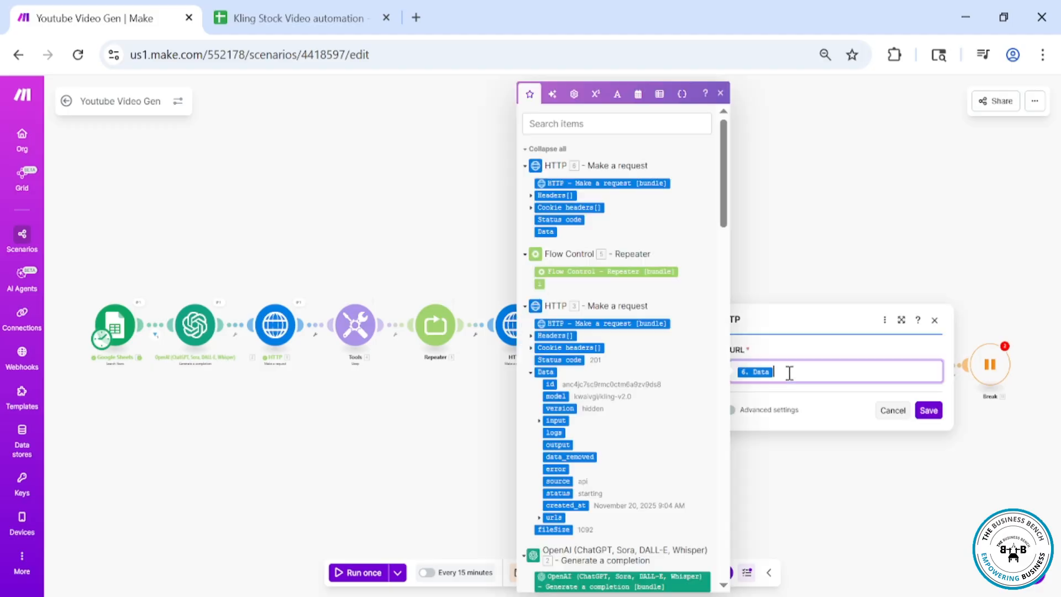
pyautogui.press('BackSpace')
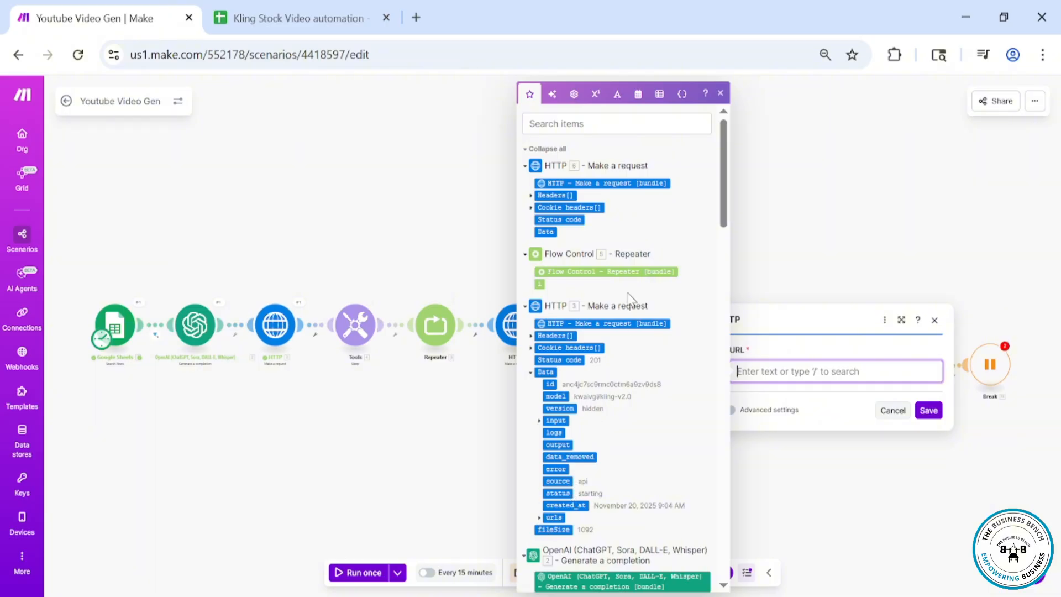
pyautogui.click(720, 94)
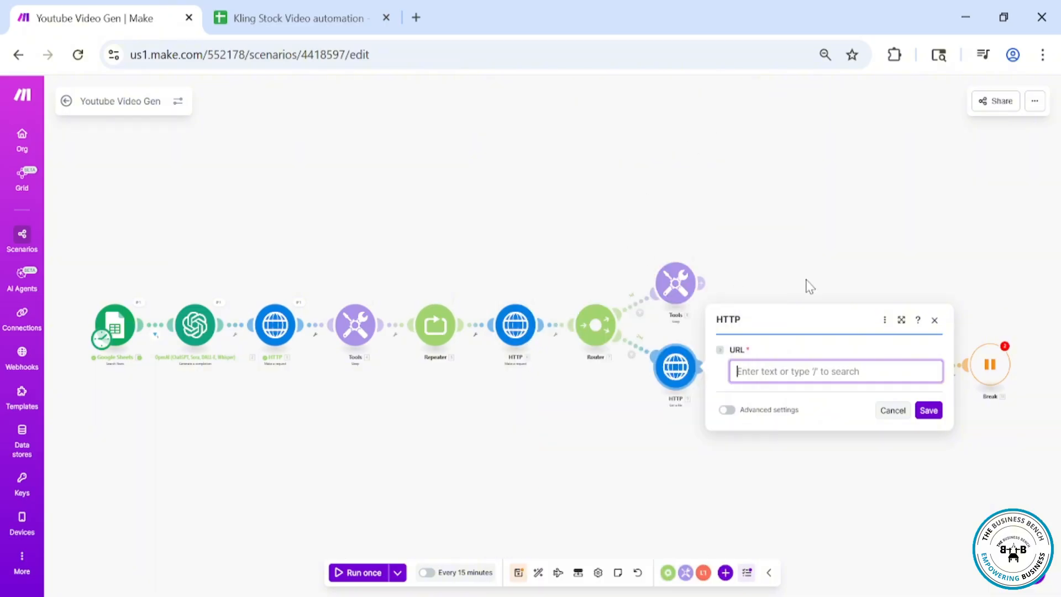
pyautogui.click(934, 320)
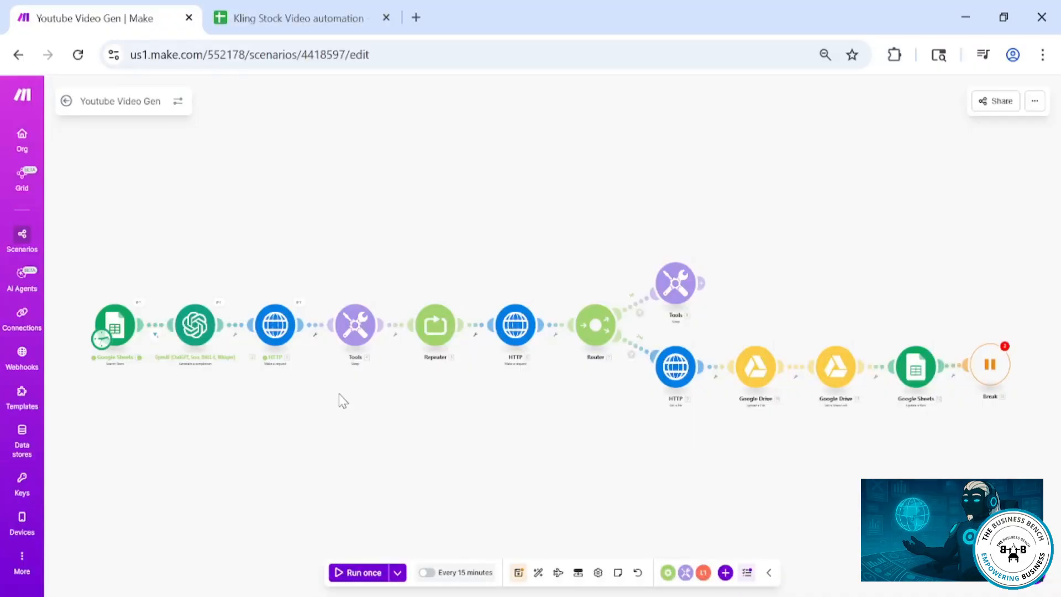
# Run the second HTTP module alone, pasting the first HTTP module's get URL as its mapped input
pyautogui.rightClick(516, 326)
pyautogui.click(577, 356)
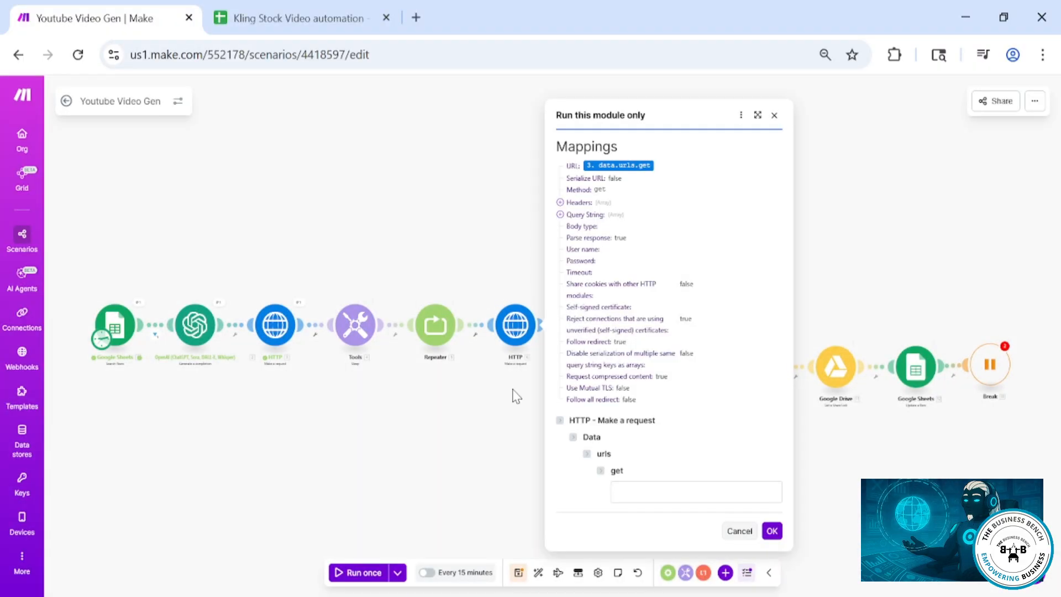
pyautogui.click(299, 303)
pyautogui.scroll(-10, 434, 398)
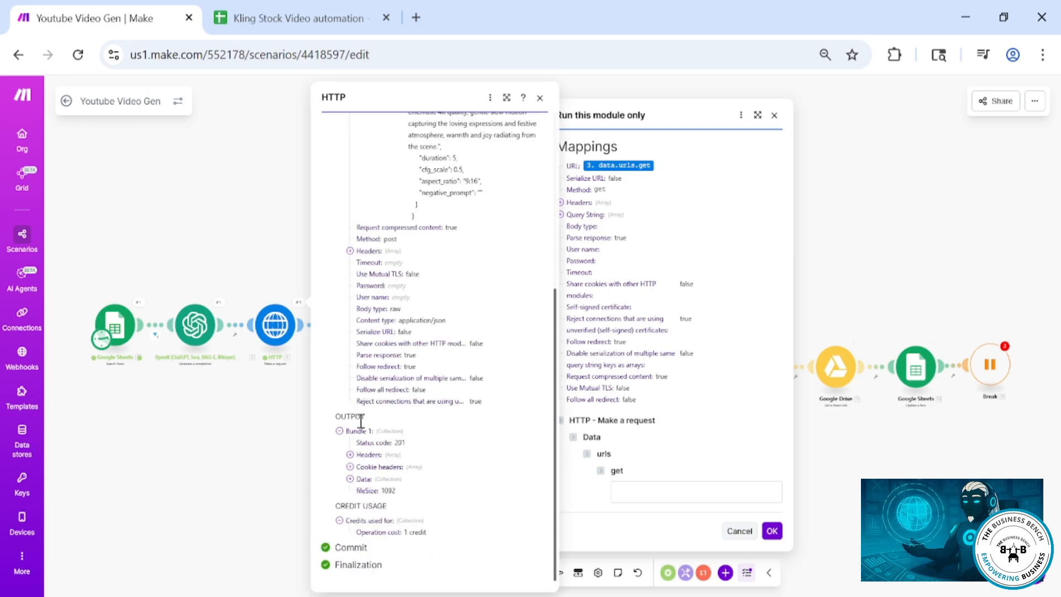
pyautogui.click(349, 478)
pyautogui.click(360, 479)
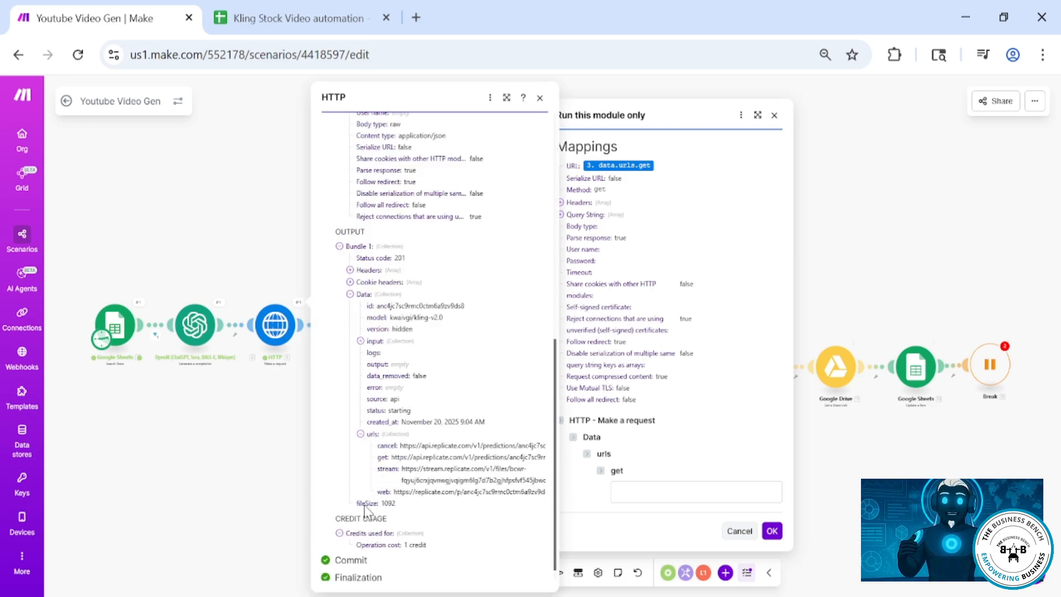
pyautogui.tripleClick(405, 445)
pyautogui.click(635, 495)
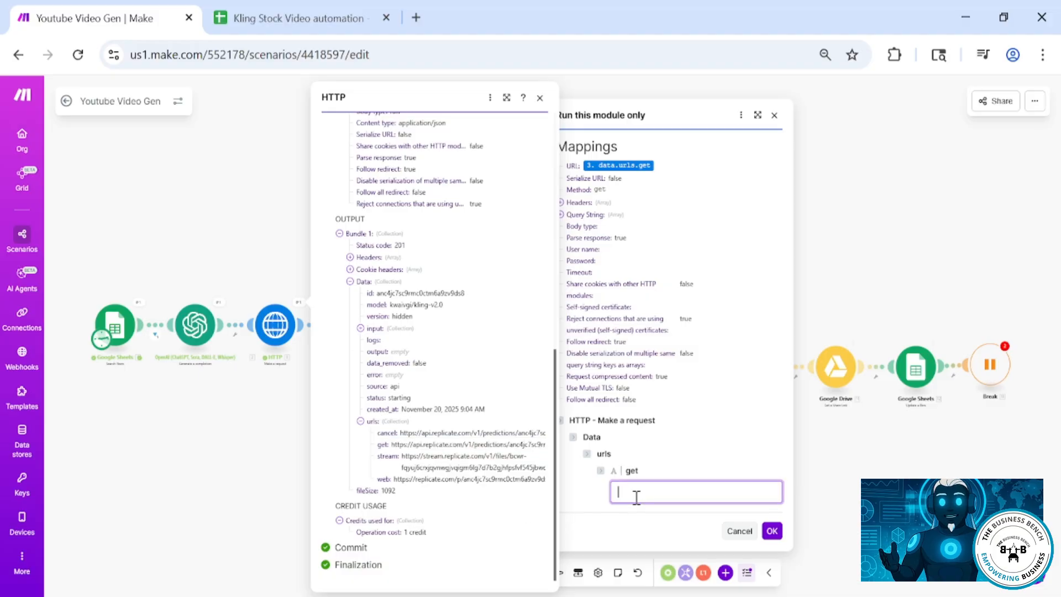
pyautogui.write('https://api.replicate.com/v1/predictions/anc4jc7sc9rmc0ctm6a9zv9ds8')
pyautogui.click(772, 531)
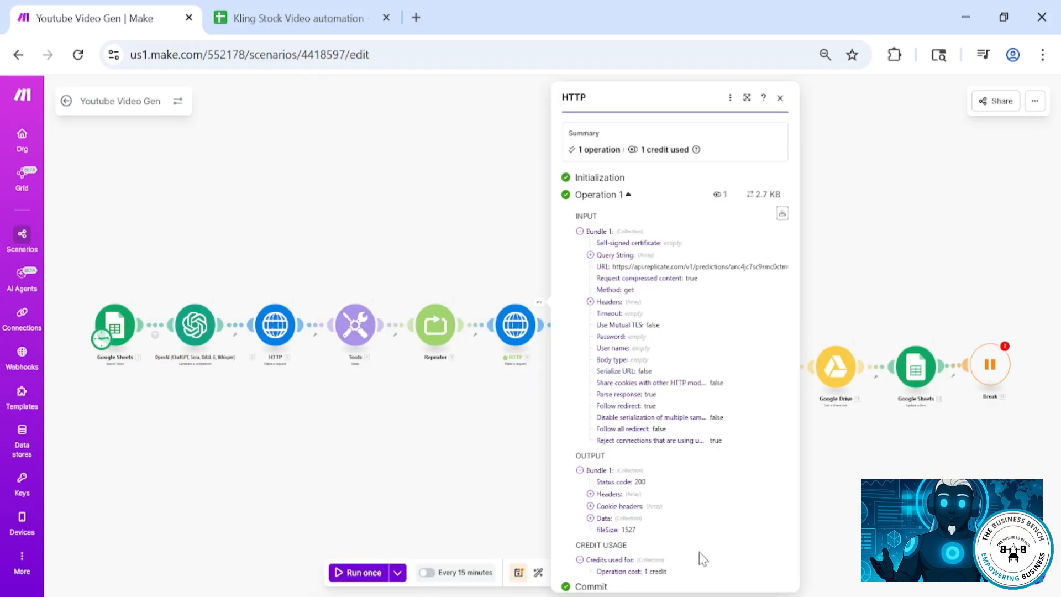
# Set the lower-branch HTTP module's URL to the second HTTP module's output value and save
pyautogui.click(510, 472)
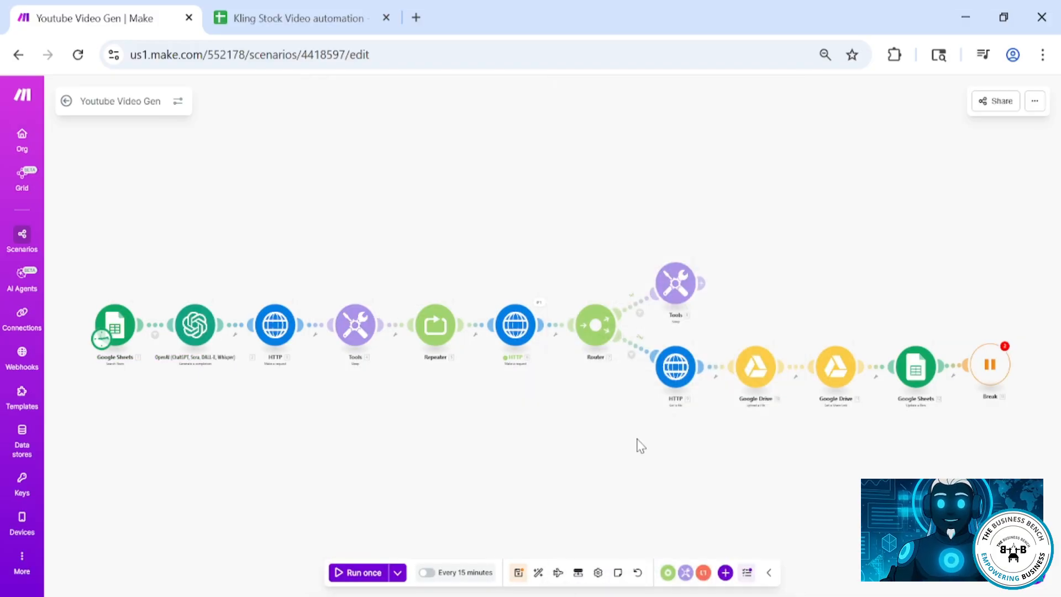
pyautogui.click(675, 366)
pyautogui.click(794, 371)
pyautogui.press('BackSpace')
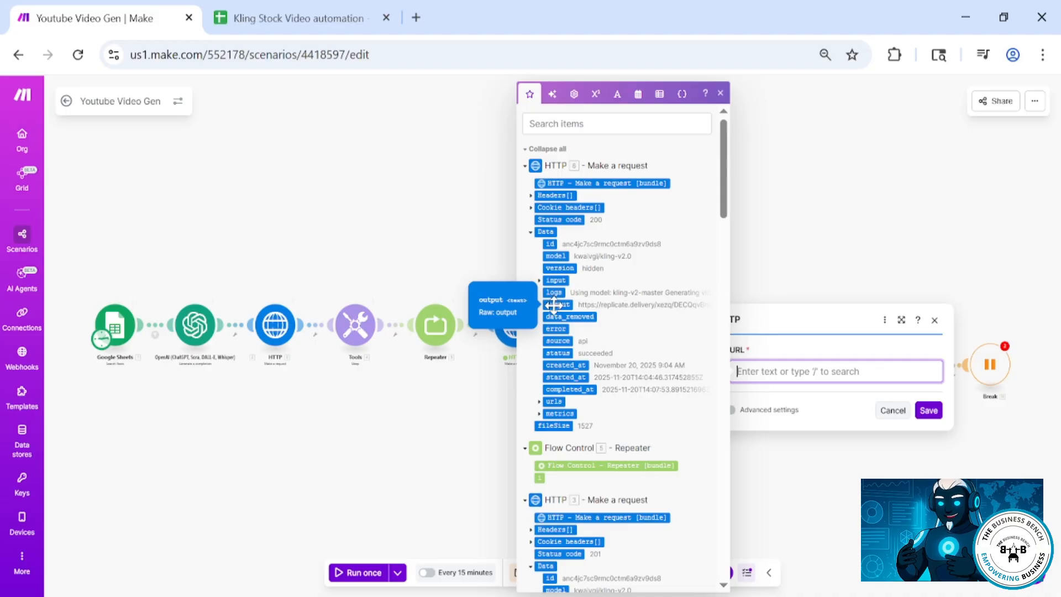
pyautogui.click(540, 401)
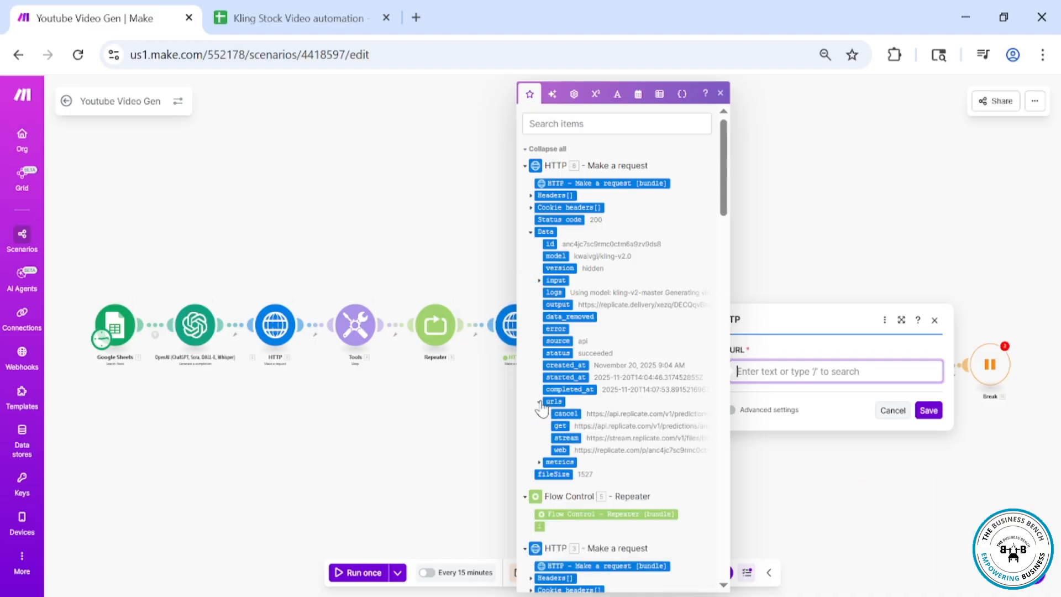
pyautogui.click(558, 305)
pyautogui.click(929, 410)
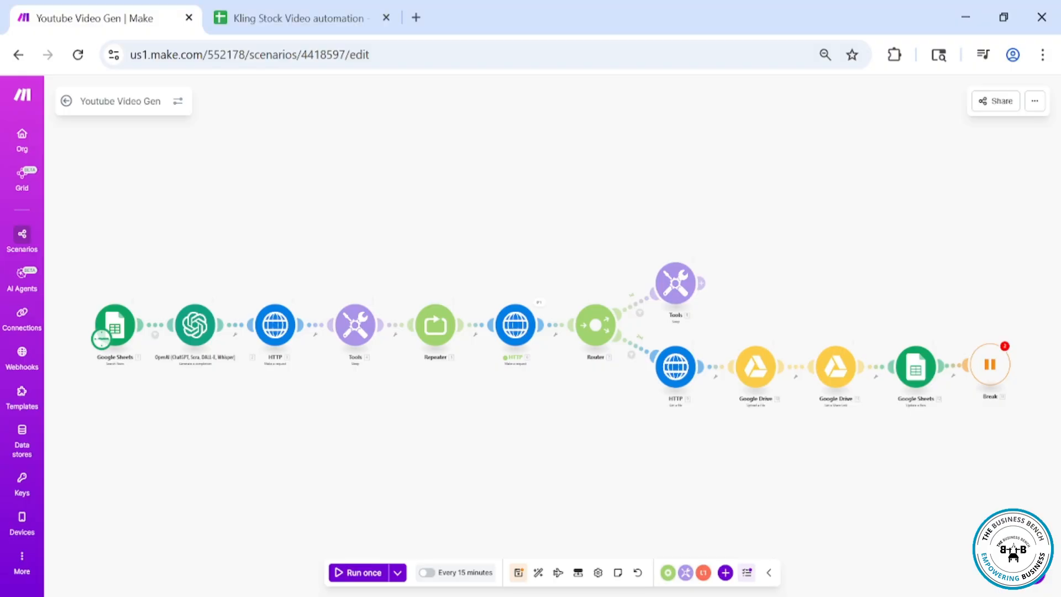
# Run the lower-branch HTTP module alone, pasting the second HTTP module's output URL as its mapped input
pyautogui.rightClick(676, 367)
pyautogui.click(694, 397)
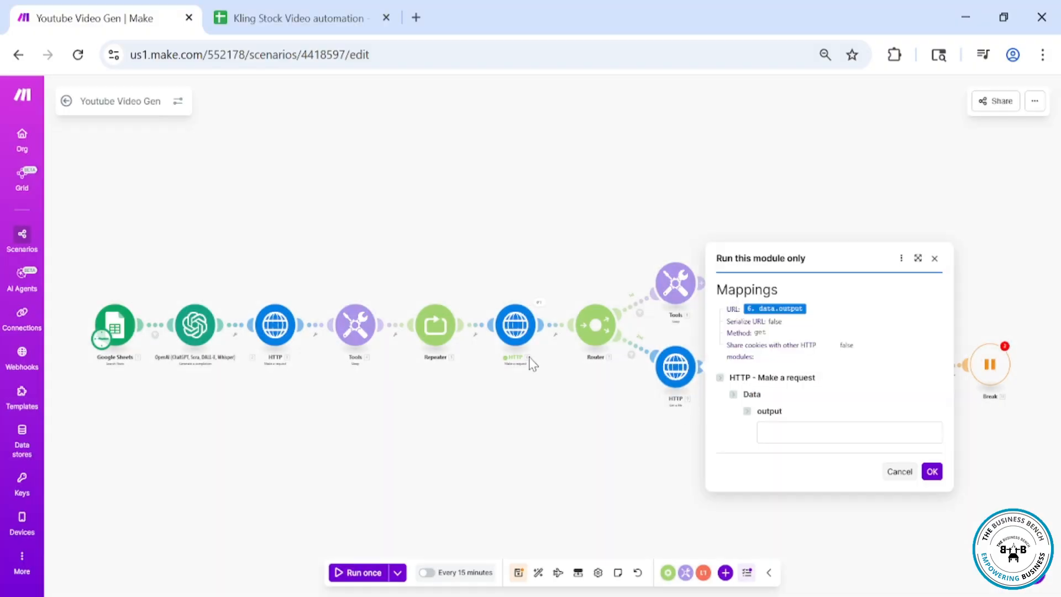
pyautogui.click(539, 303)
pyautogui.click(590, 518)
pyautogui.scroll(-5, 592, 526)
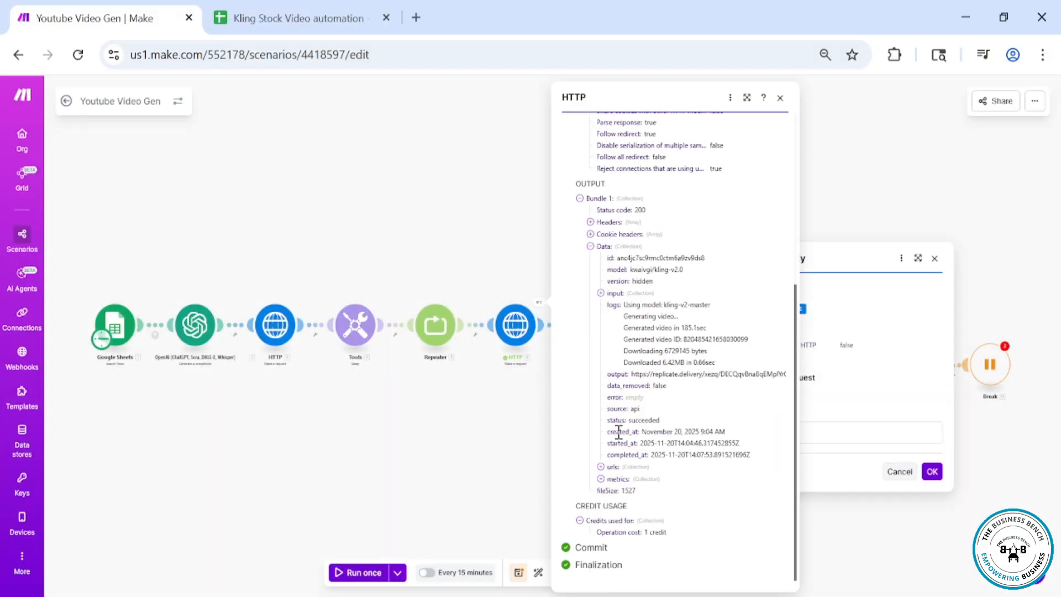
pyautogui.doubleClick(651, 373)
pyautogui.click(838, 438)
pyautogui.hotkey('ctrl', 'v')
pyautogui.click(932, 472)
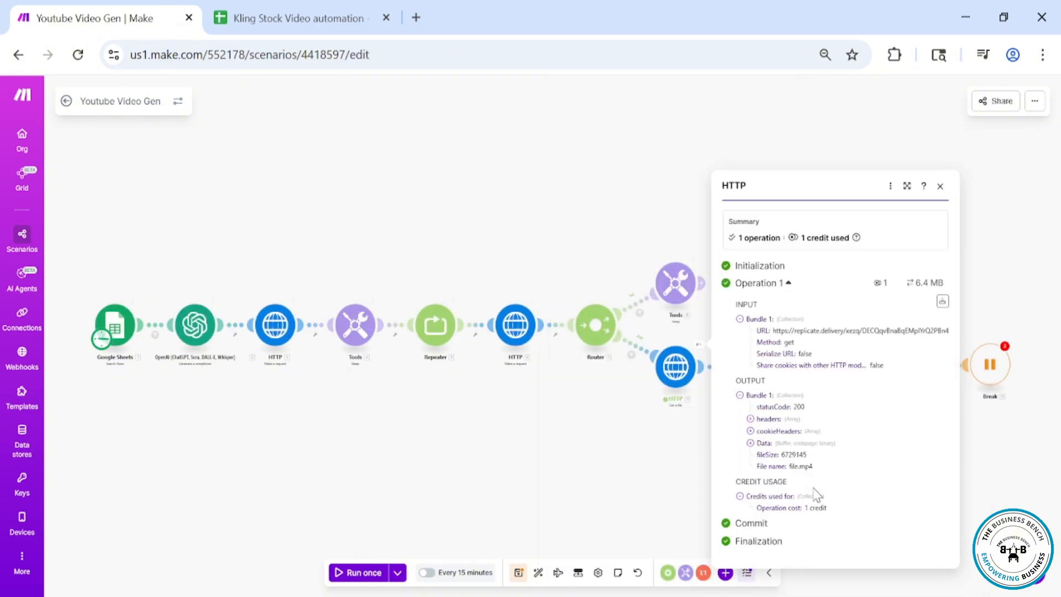
# Run the Google Drive upload module alone, pasting the HTTP file's data and naming the file test video
pyautogui.click(698, 461)
pyautogui.rightClick(762, 374)
pyautogui.click(787, 404)
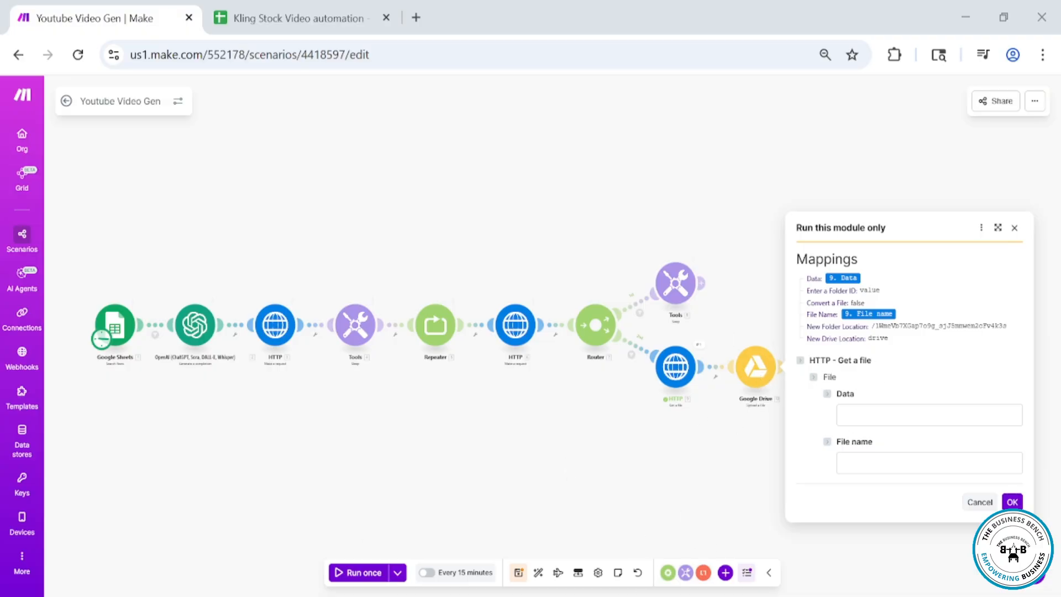
pyautogui.click(849, 411)
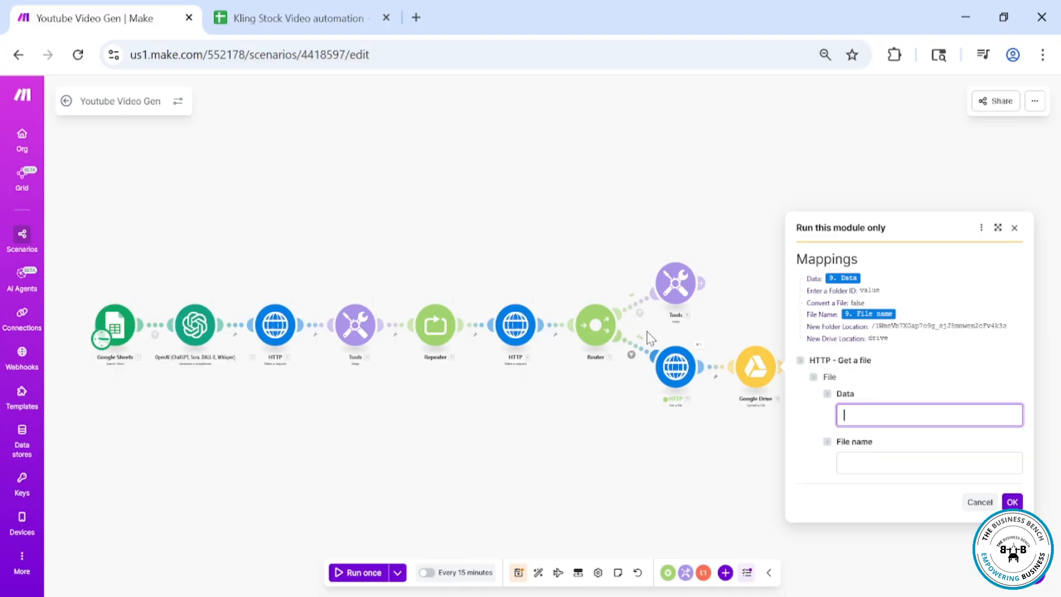
pyautogui.click(698, 346)
pyautogui.click(750, 442)
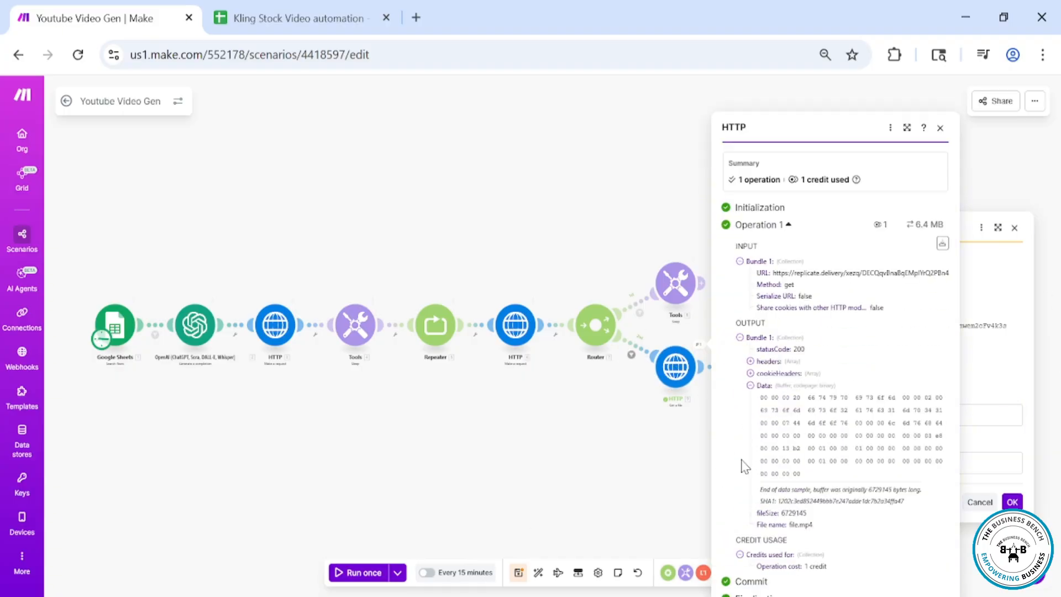
pyautogui.tripleClick(794, 401)
pyautogui.hotkey('ctrl', 'c')
pyautogui.click(941, 132)
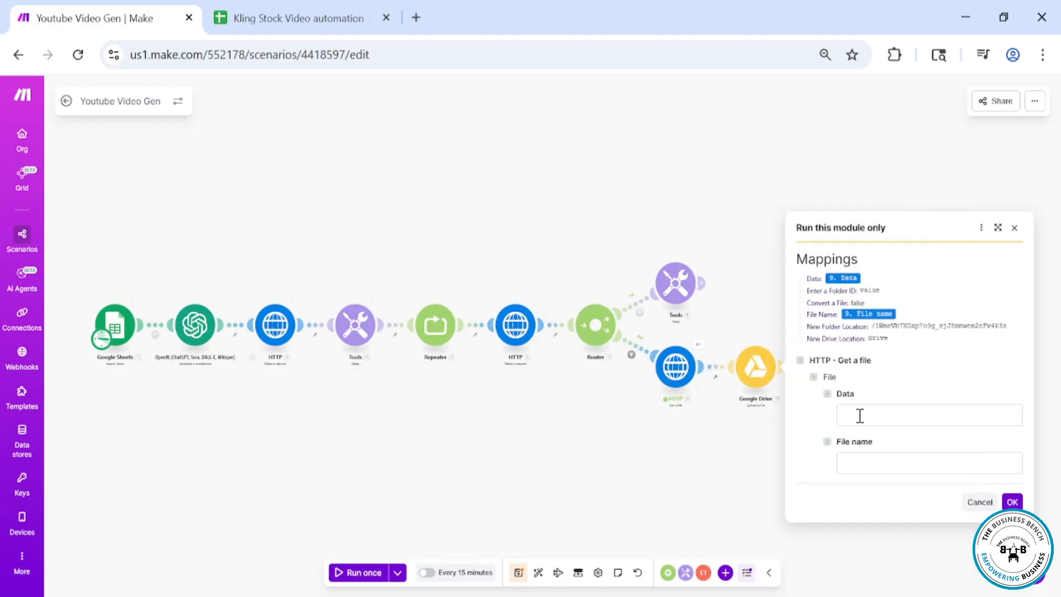
pyautogui.click(862, 411)
pyautogui.hotkey('ctrl', 'v')
pyautogui.click(887, 464)
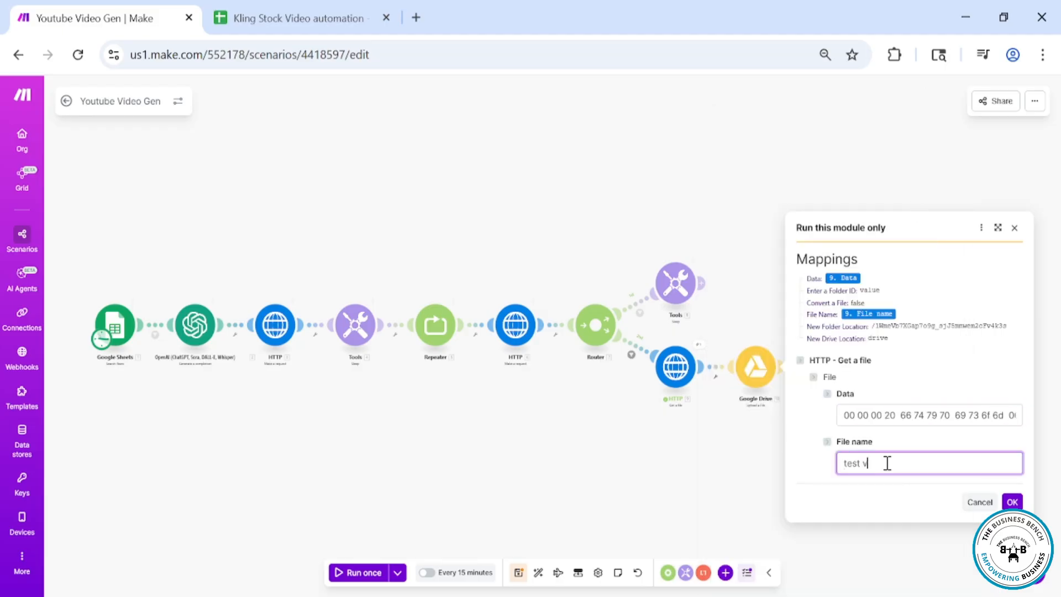
pyautogui.click(1010, 502)
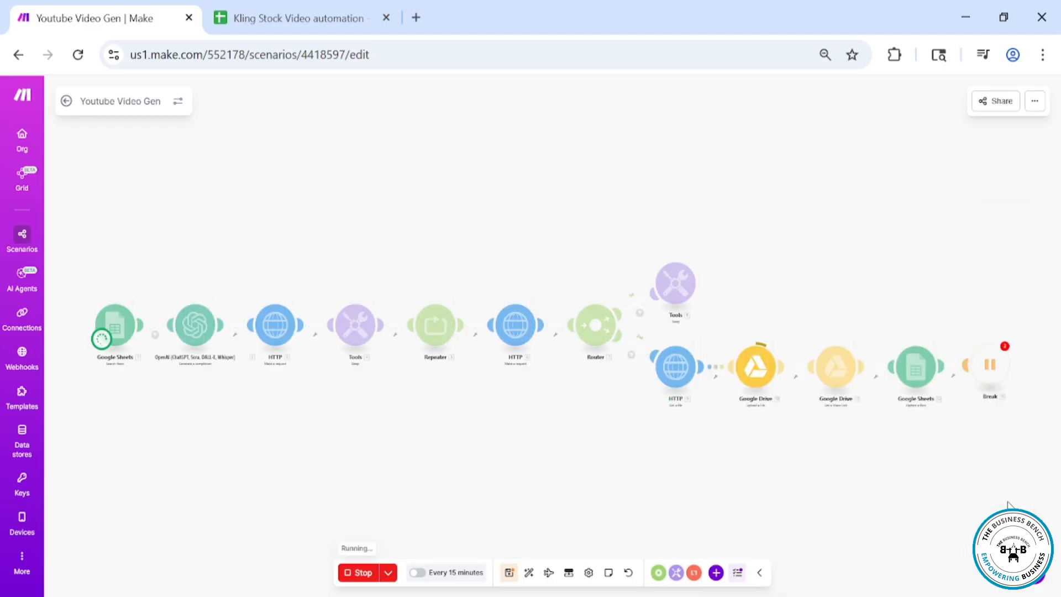
# Run the Google Drive share-link module alone, pasting the uploaded file's ID as its input
pyautogui.rightClick(836, 368)
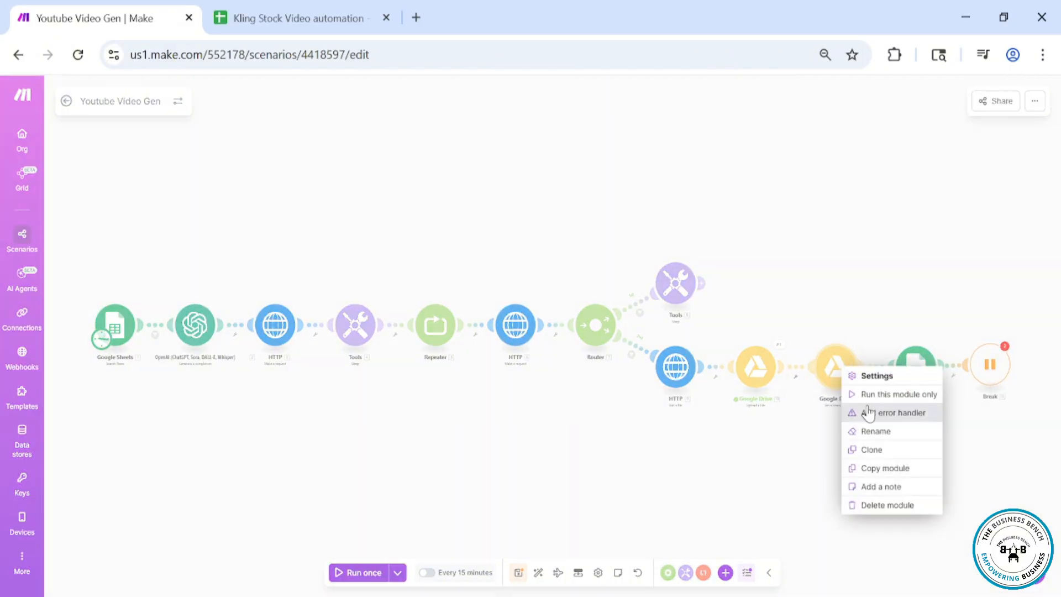
pyautogui.click(873, 394)
pyautogui.click(663, 430)
pyautogui.click(752, 470)
pyautogui.click(778, 344)
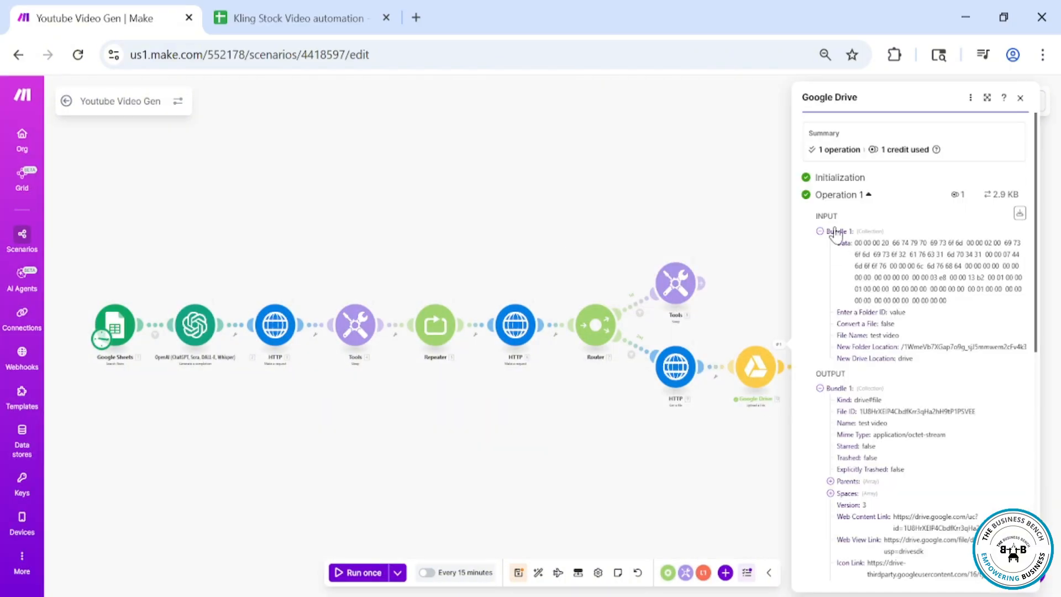
pyautogui.doubleClick(883, 411)
pyautogui.click(1020, 98)
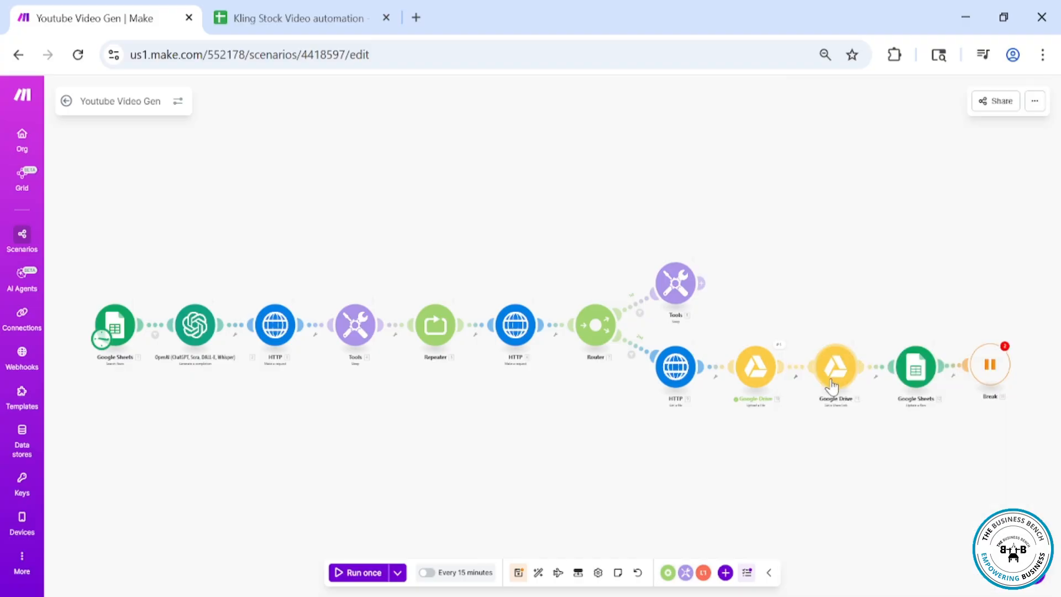
pyautogui.click(836, 365)
pyautogui.click(793, 147)
pyautogui.rightClick(837, 367)
pyautogui.click(871, 409)
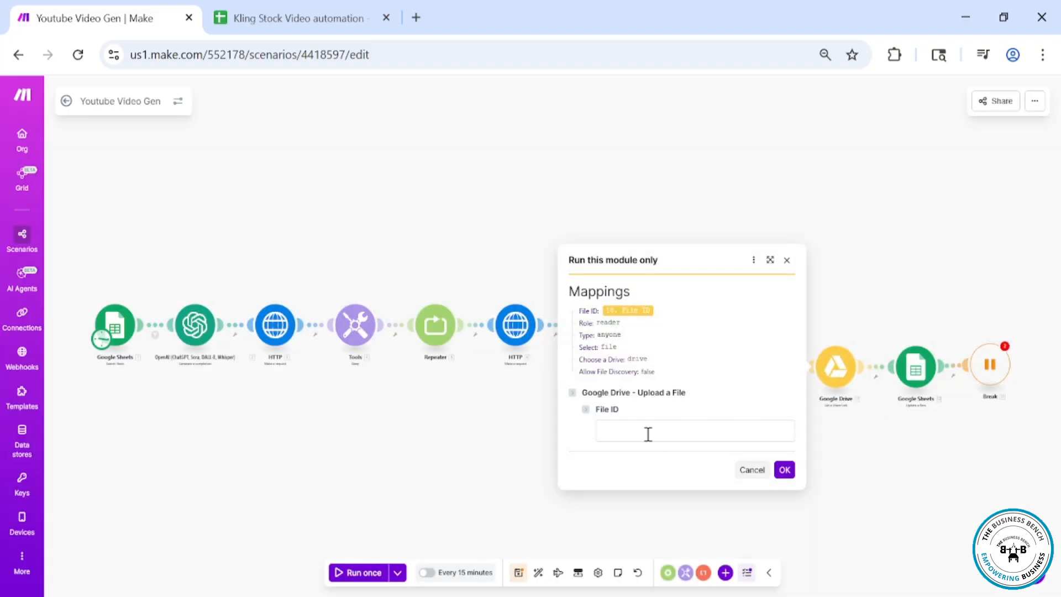
pyautogui.click(647, 433)
pyautogui.hotkey('ctrl', 'v')
pyautogui.press('Return')
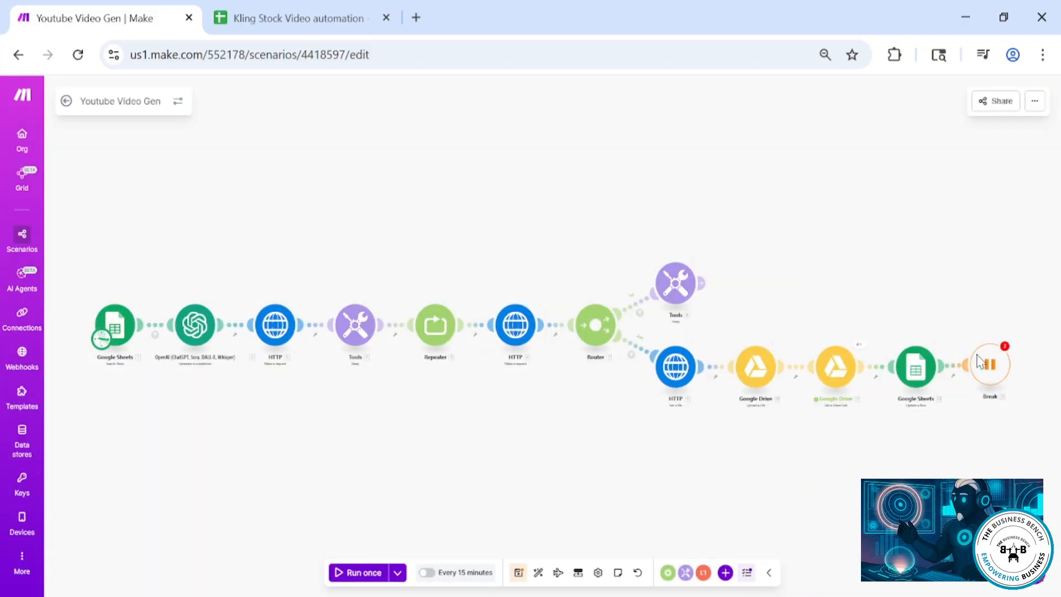
pyautogui.rightClick(916, 366)
pyautogui.click(949, 397)
pyautogui.click(741, 381)
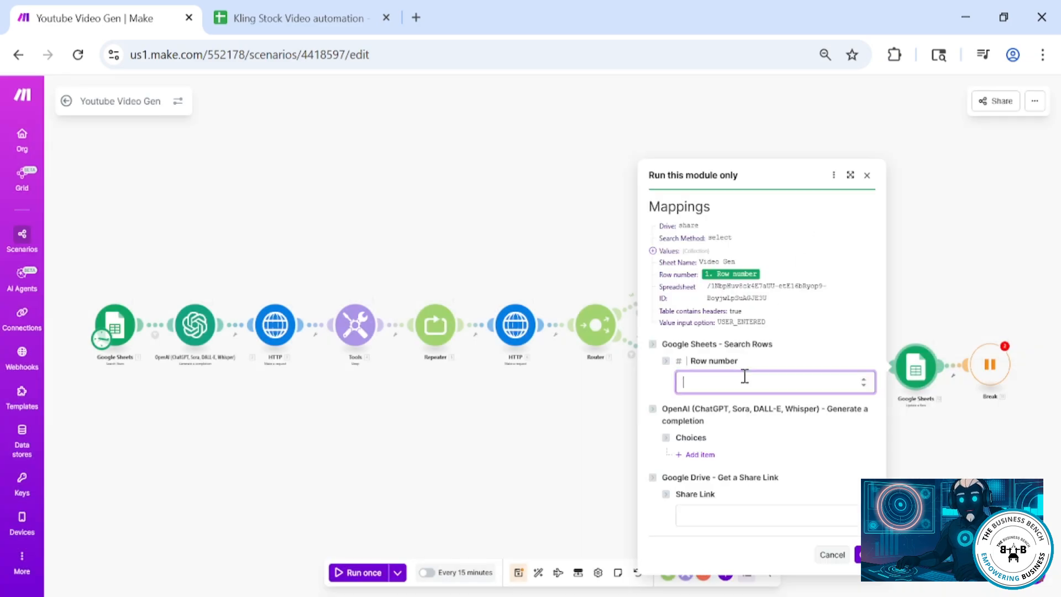
pyautogui.write('2')
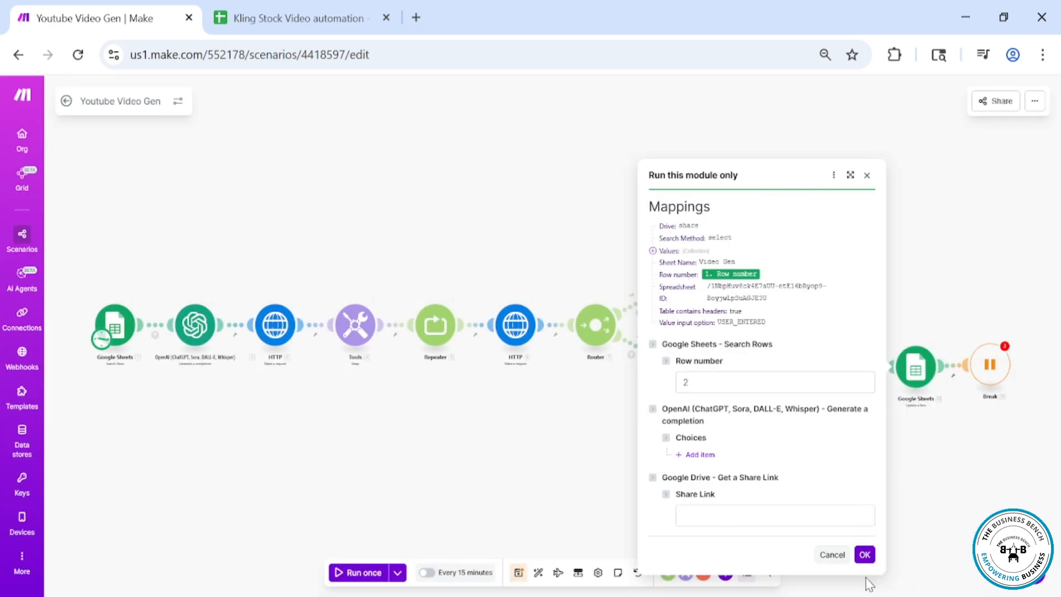
pyautogui.click(867, 175)
# Run the Google Sheets update module alone with row number 2 and the copied Drive share link
pyautogui.click(858, 354)
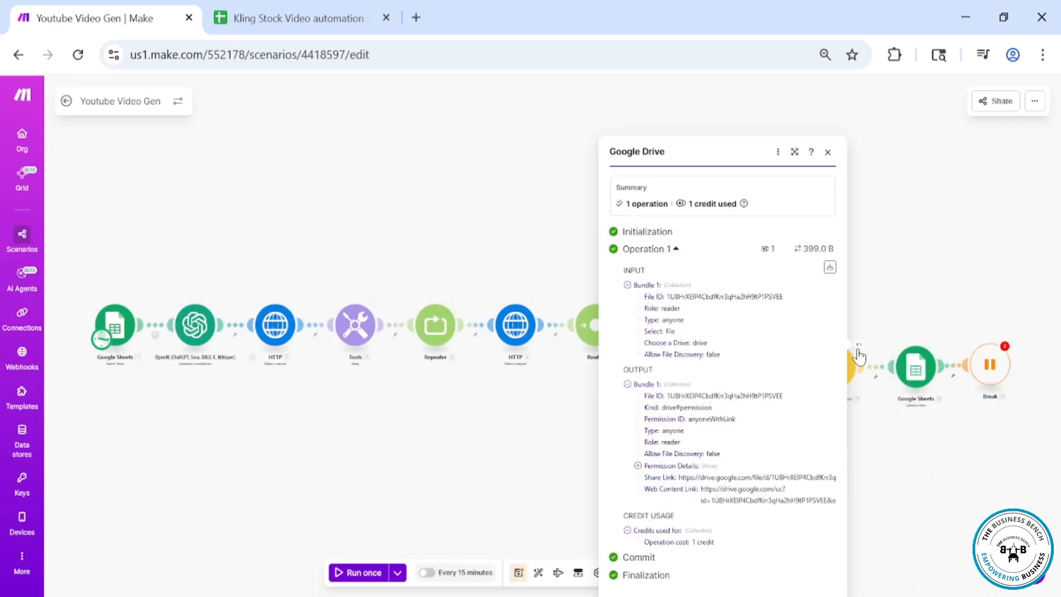
pyautogui.tripleClick(714, 477)
pyautogui.hotkey('ctrl', 'c')
pyautogui.rightClick(915, 366)
pyautogui.click(917, 376)
pyautogui.rightClick(925, 377)
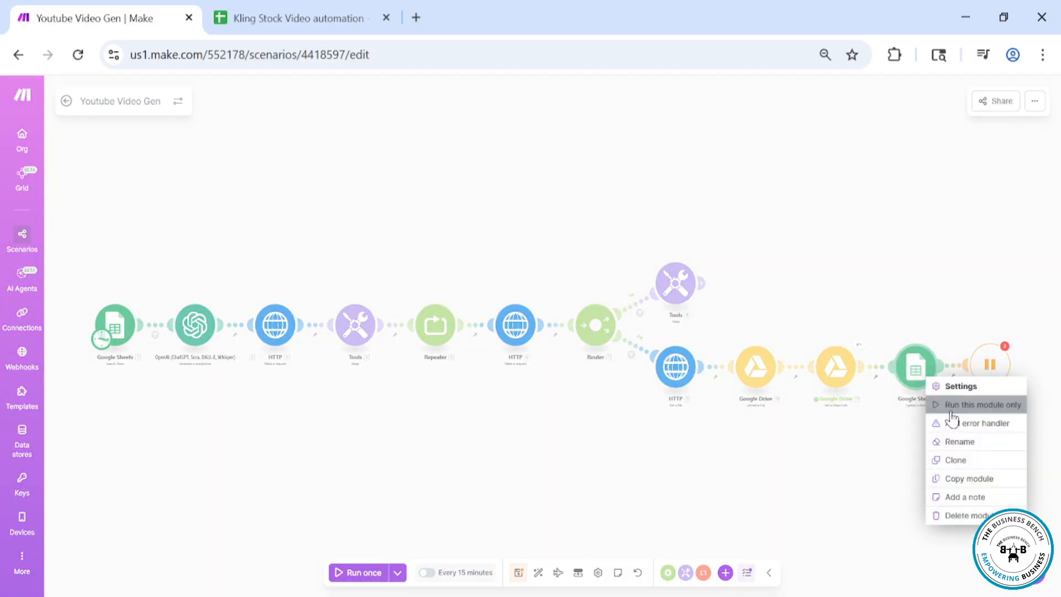
pyautogui.click(951, 412)
pyautogui.click(720, 382)
pyautogui.write('2')
pyautogui.click(701, 512)
pyautogui.hotkey('ctrl', 'v')
pyautogui.click(865, 556)
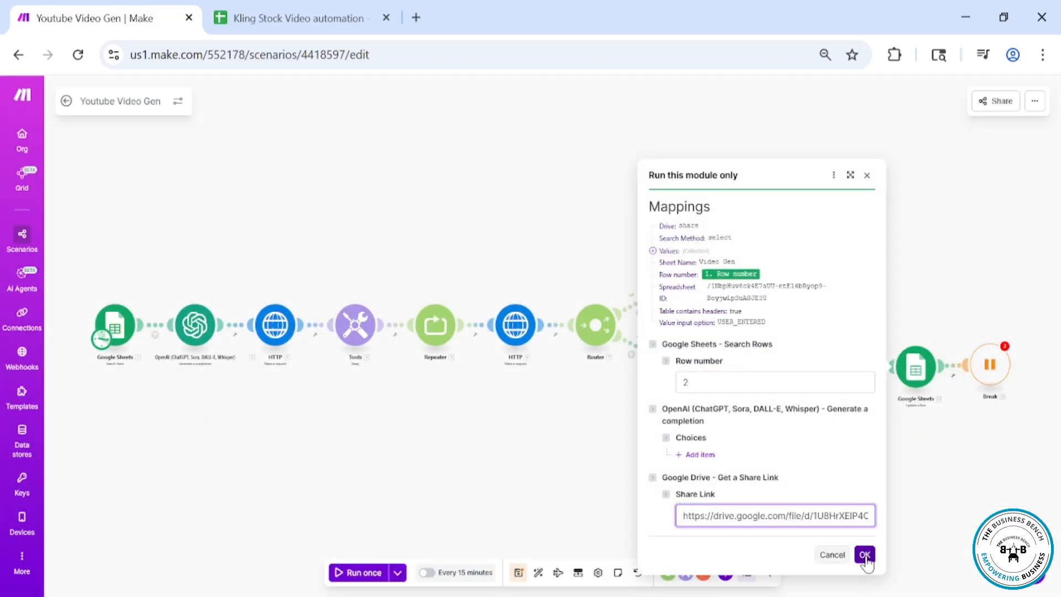
# Set row 2's Videos Generated status in the sheet to Videos Generated
pyautogui.click(503, 419)
pyautogui.click(292, 19)
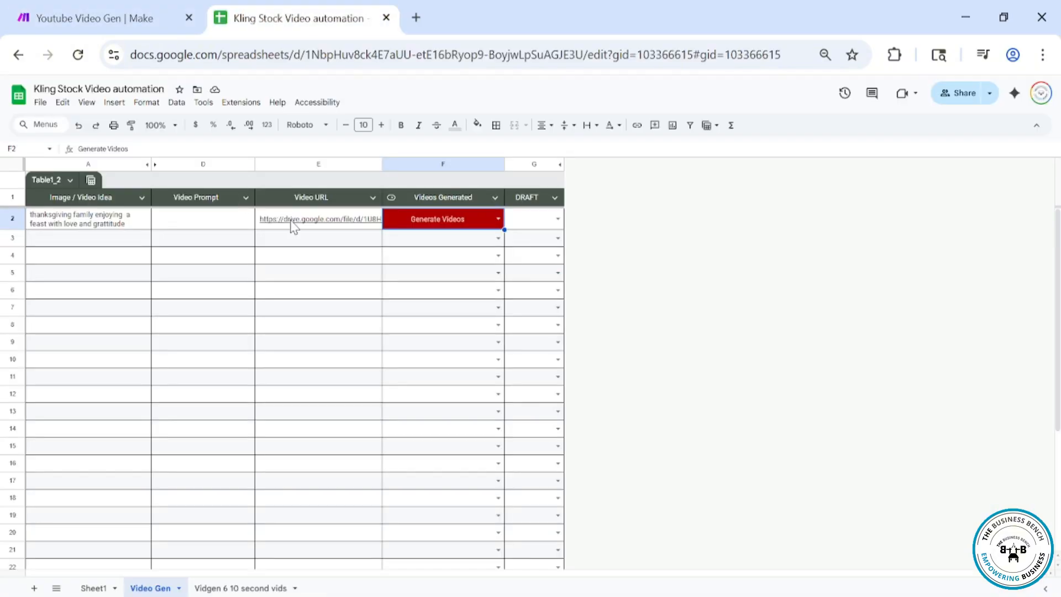
pyautogui.click(498, 219)
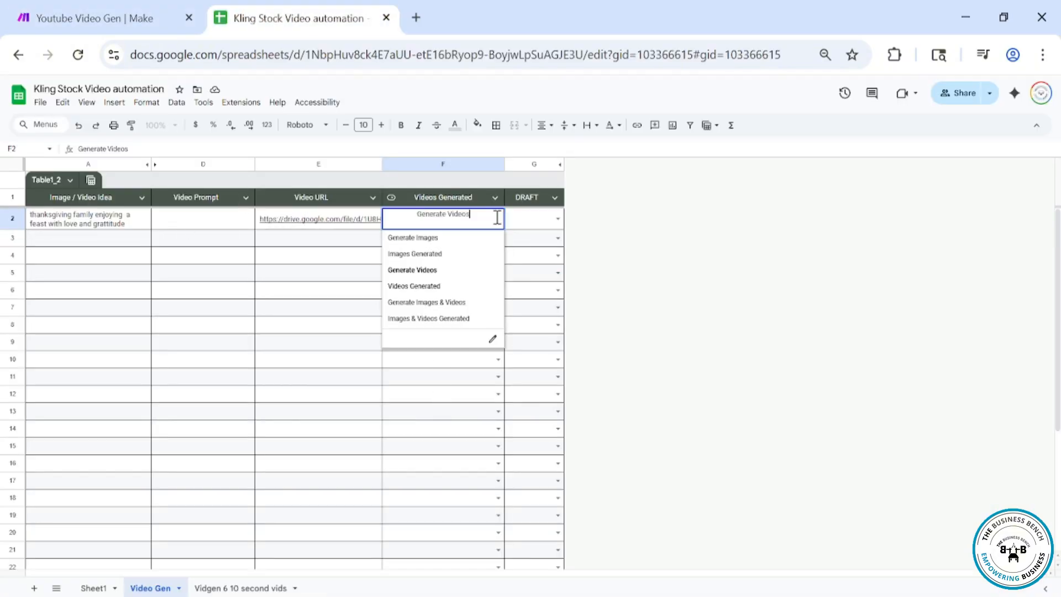
pyautogui.click(453, 287)
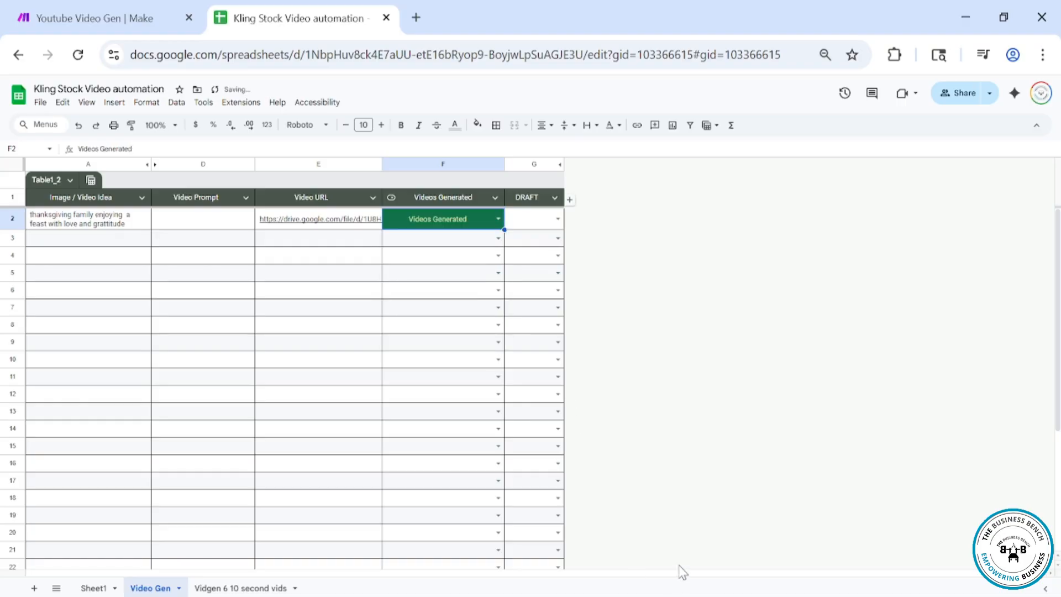
# Set the Google Sheets module's Videos Generated (F) value to Videos Generated and save the module
pyautogui.click(122, 6)
pyautogui.click(915, 367)
pyautogui.scroll(-5, 757, 421)
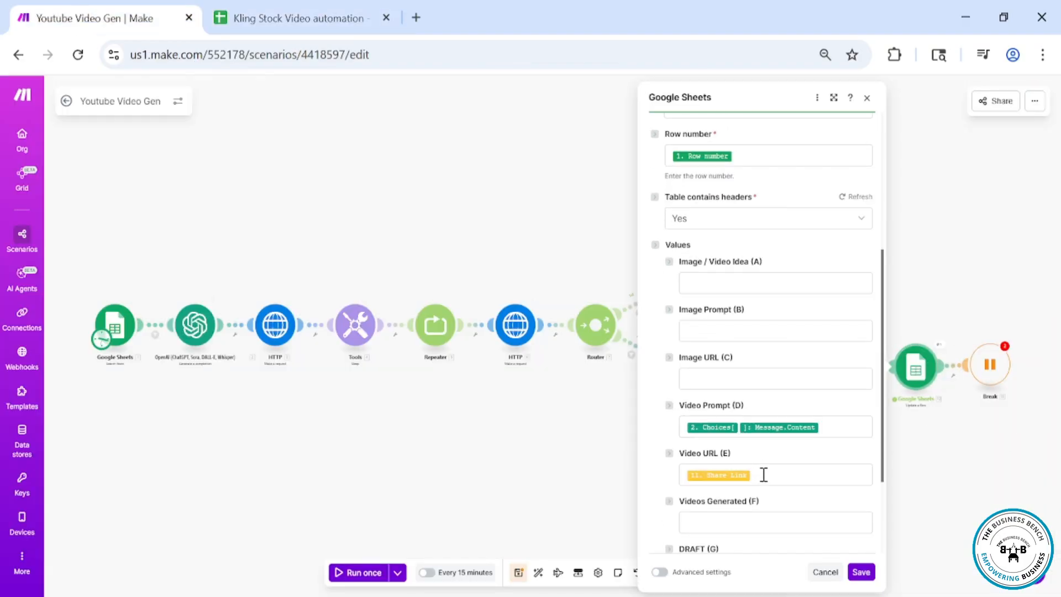
pyautogui.click(751, 430)
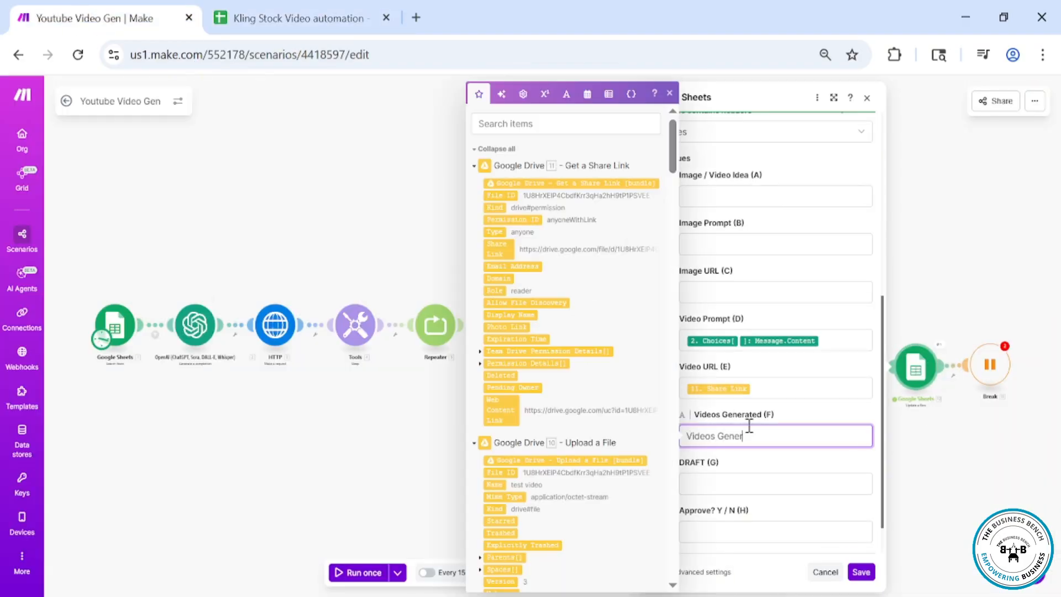
pyautogui.click(860, 573)
# Open the Video URL link in row 2 to check the uploaded Drive file, then close its tab
pyautogui.click(298, 18)
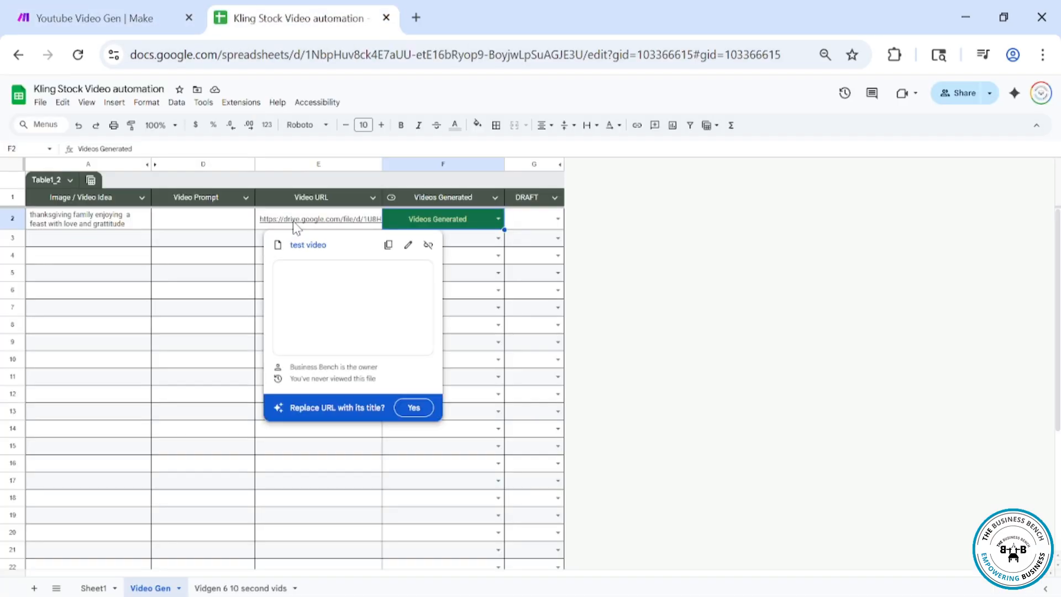
pyautogui.click(313, 247)
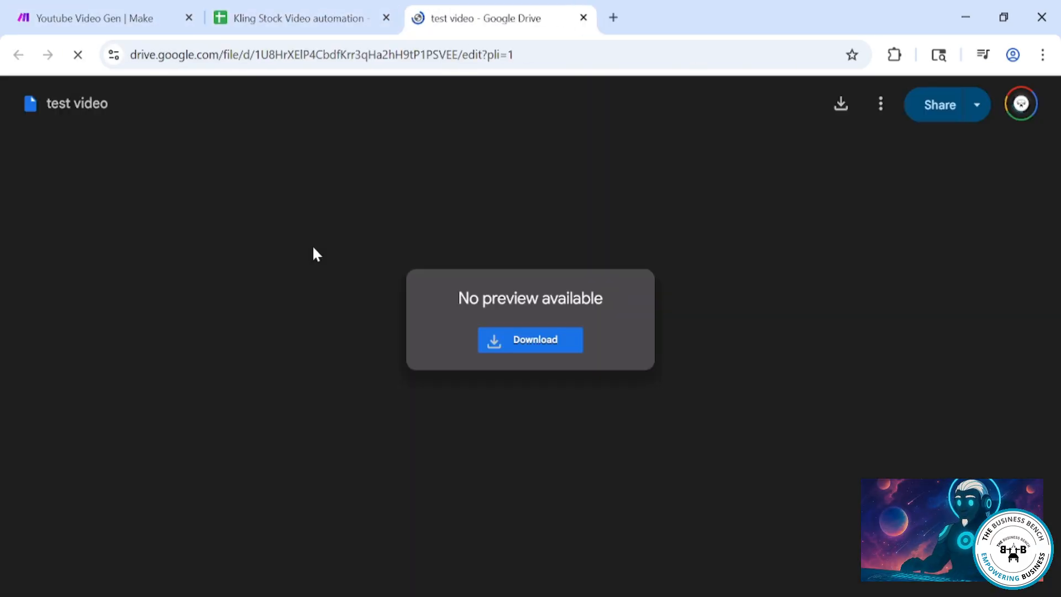
pyautogui.click(583, 17)
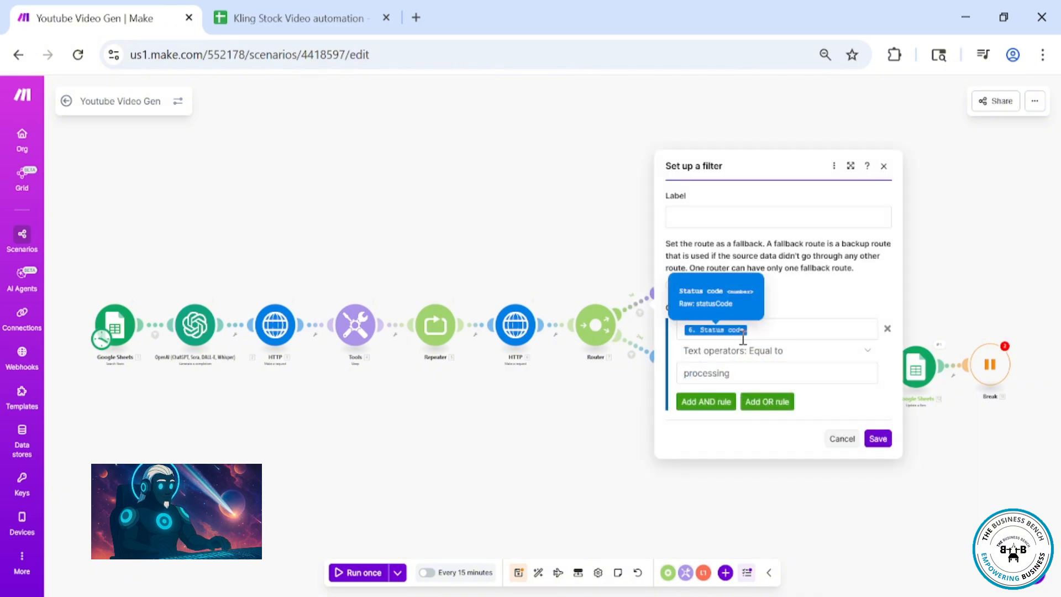
# Map the first HTTP module's data status into the router filter's condition field
pyautogui.click(751, 331)
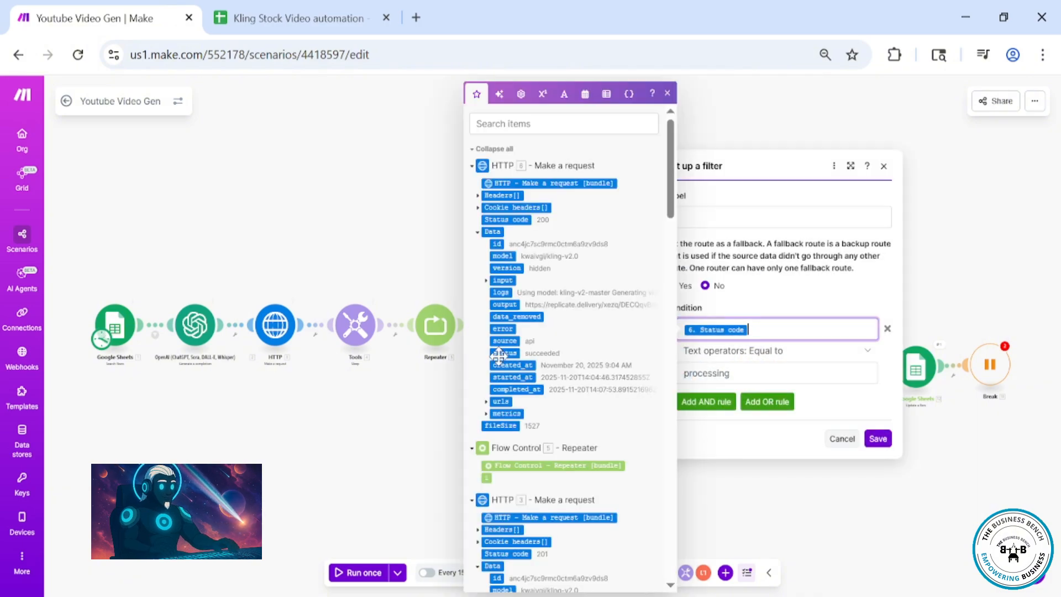
pyautogui.moveTo(499, 353); pyautogui.dragTo(749, 330)
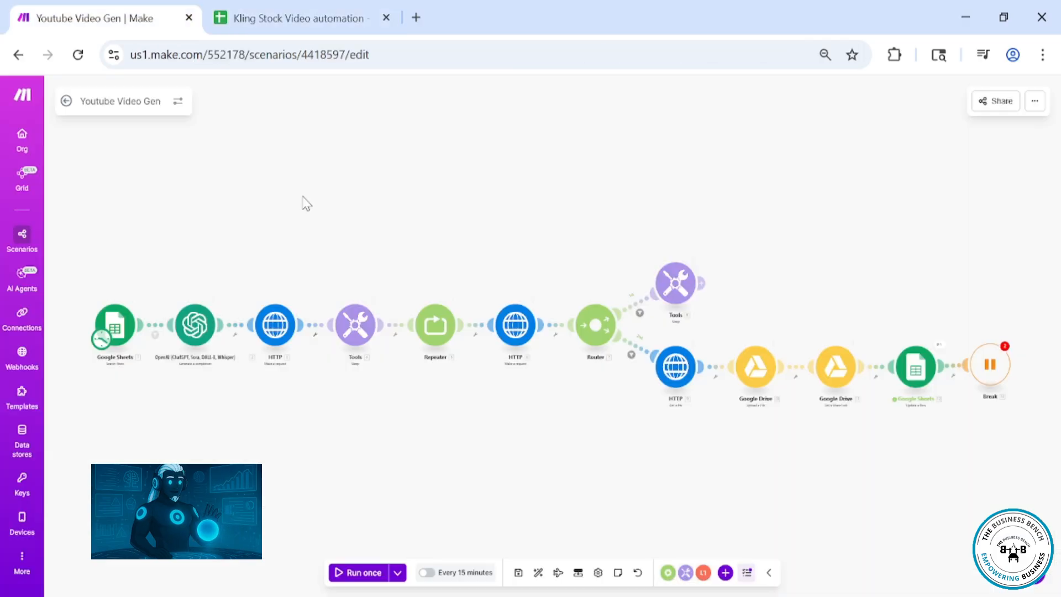
# Run the whole scenario once
pyautogui.click(398, 572)
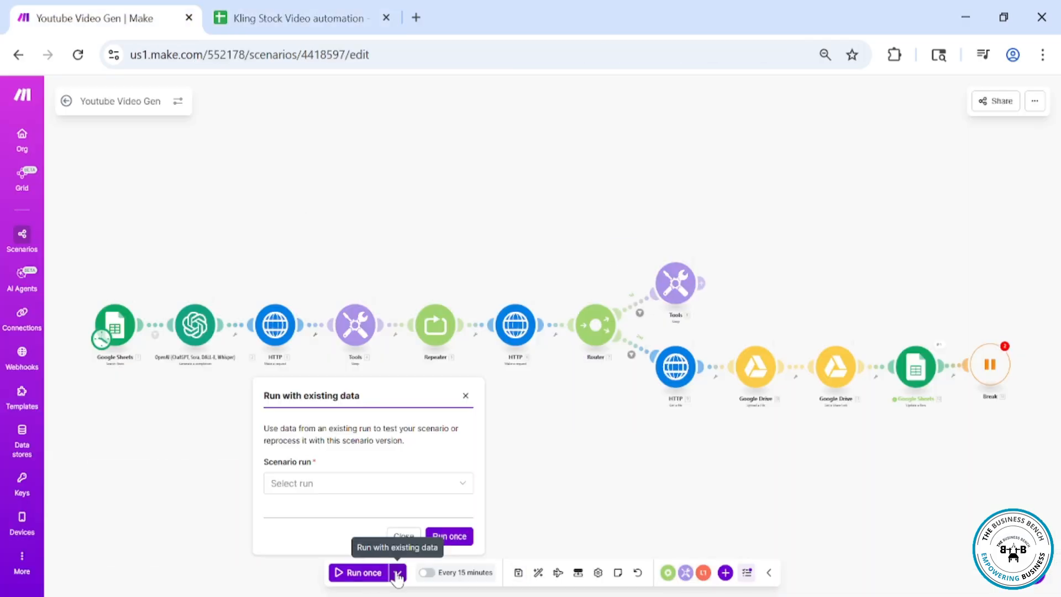
pyautogui.click(435, 485)
pyautogui.click(465, 395)
pyautogui.click(372, 574)
pyautogui.click(437, 389)
pyautogui.click(362, 574)
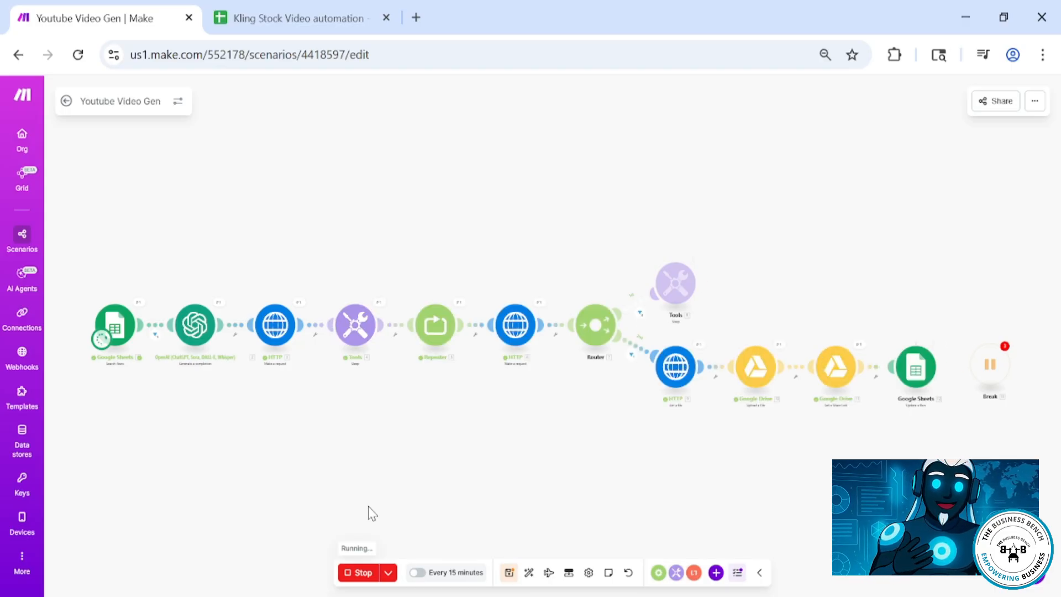
# Open the generated Replicate video URL in a new browser tab to preview the video
pyautogui.click(282, 19)
pyautogui.moveTo(304, 220)
pyautogui.click(305, 244)
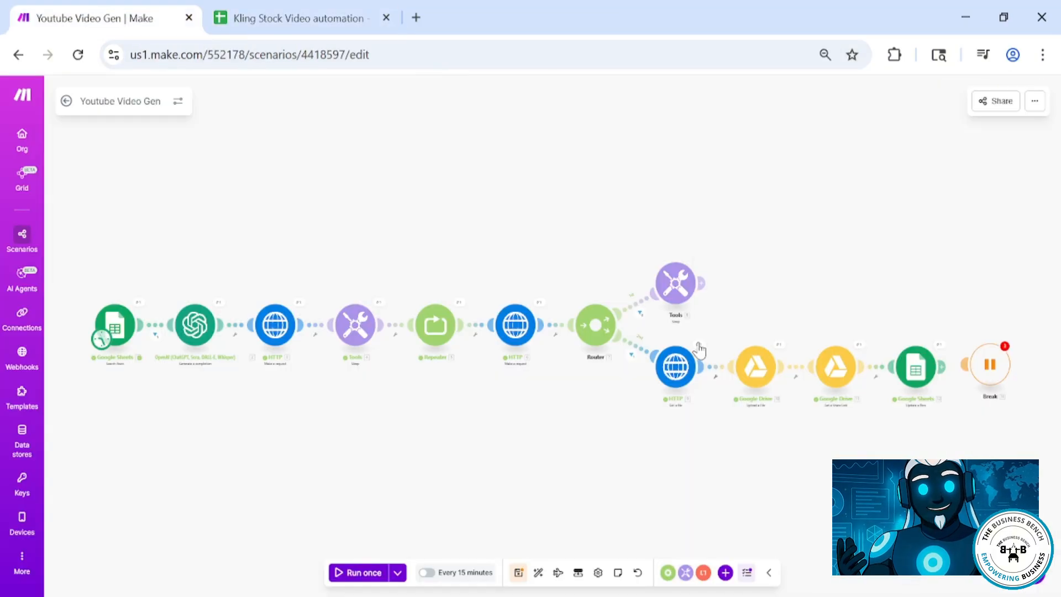
pyautogui.click(698, 351)
pyautogui.tripleClick(784, 331)
pyautogui.hotkey('ctrl', 'c')
pyautogui.hotkey('ctrl', 't')
pyautogui.hotkey('ctrl', 'v')
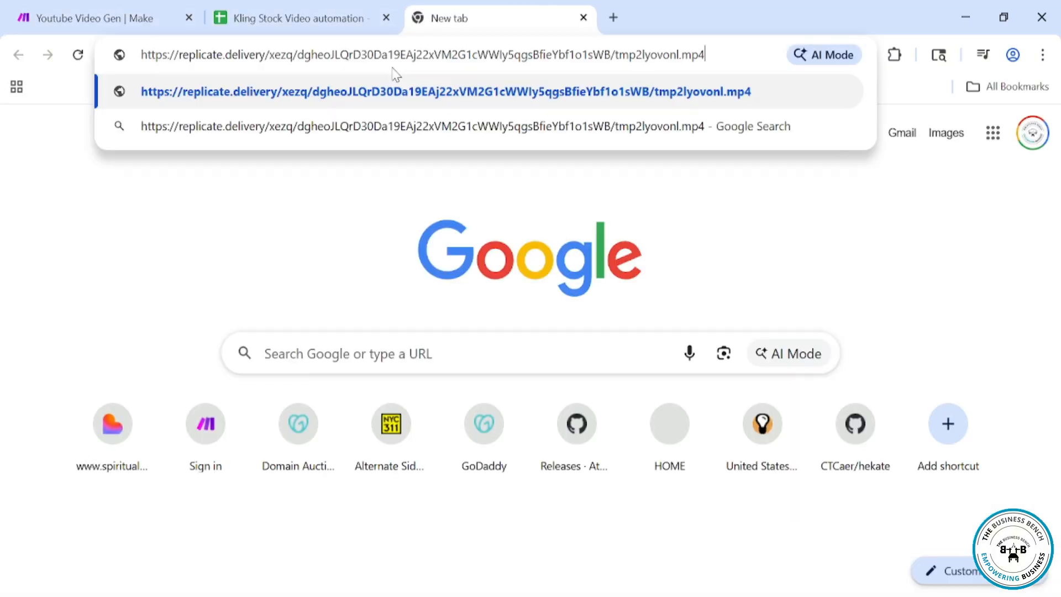
pyautogui.press('Return')
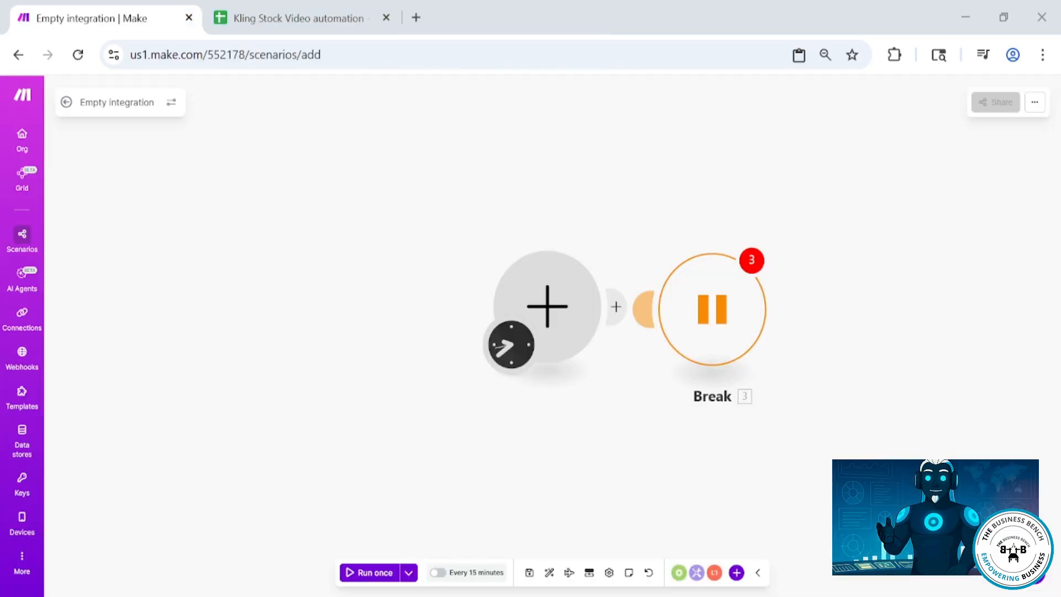
pyautogui.click(751, 261)
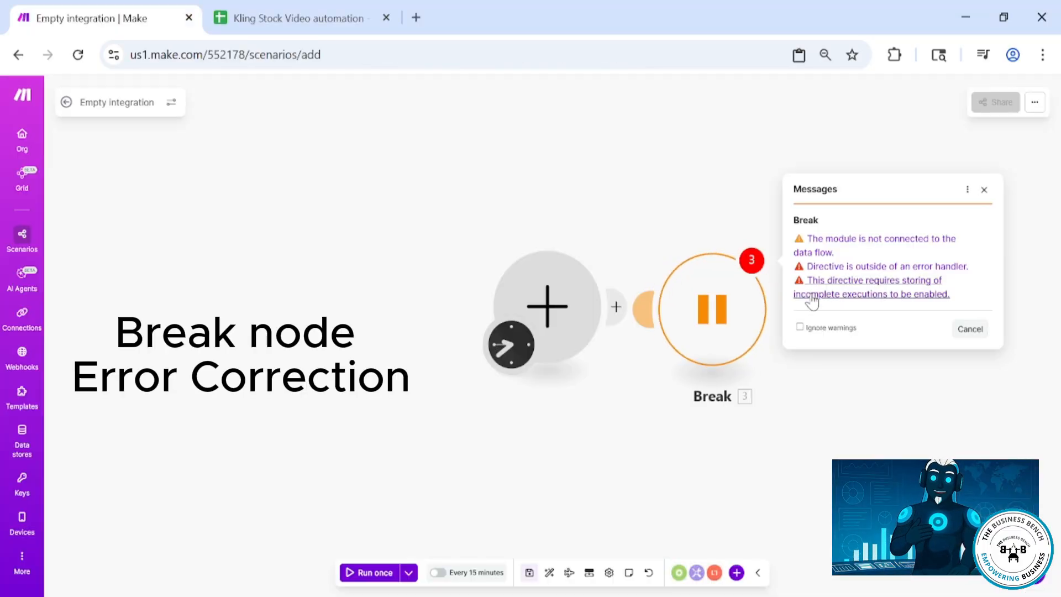
# Enable storing of incomplete executions in the scenario settings so the Break directive can work
pyautogui.click(819, 295)
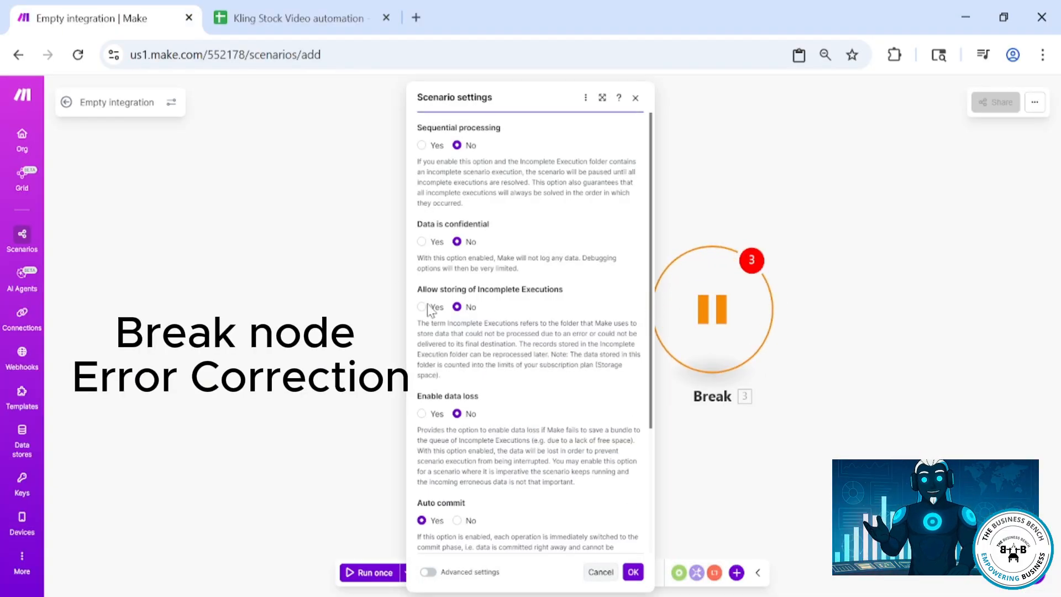
pyautogui.click(421, 306)
pyautogui.click(633, 572)
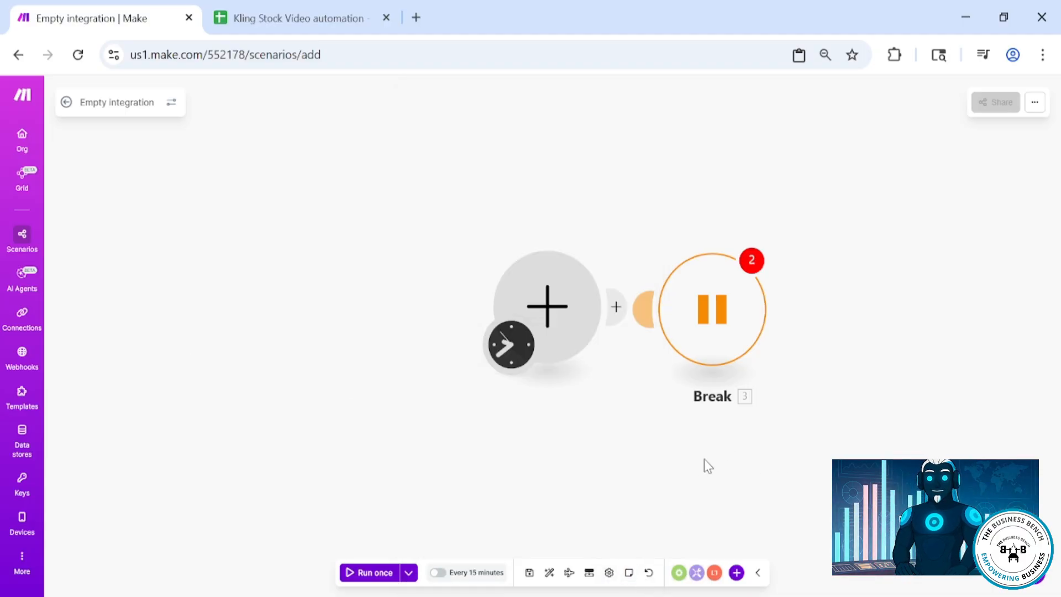
# Add an HTTP "Get a file" module as the starting module in front of the Break module
pyautogui.click(547, 291)
pyautogui.click(711, 201)
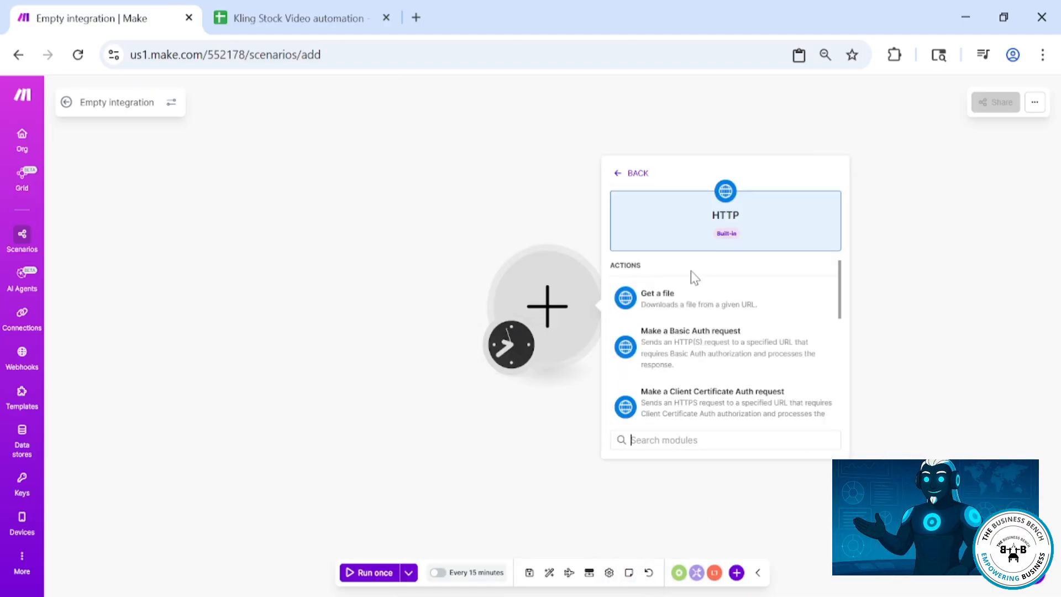
pyautogui.click(669, 299)
pyautogui.click(845, 263)
# Review the Break module's remaining warnings and reposition the Break module beside the HTTP module
pyautogui.click(752, 269)
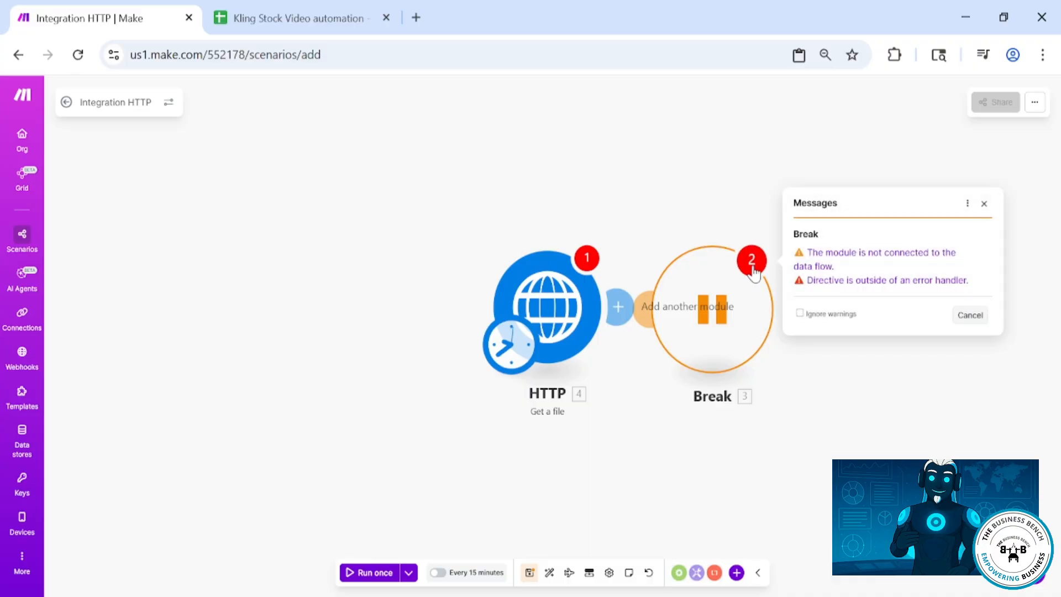
pyautogui.click(791, 357)
pyautogui.moveTo(701, 306); pyautogui.dragTo(775, 305)
pyautogui.moveTo(716, 307); pyautogui.dragTo(628, 307)
pyautogui.moveTo(717, 217); pyautogui.dragTo(715, 276)
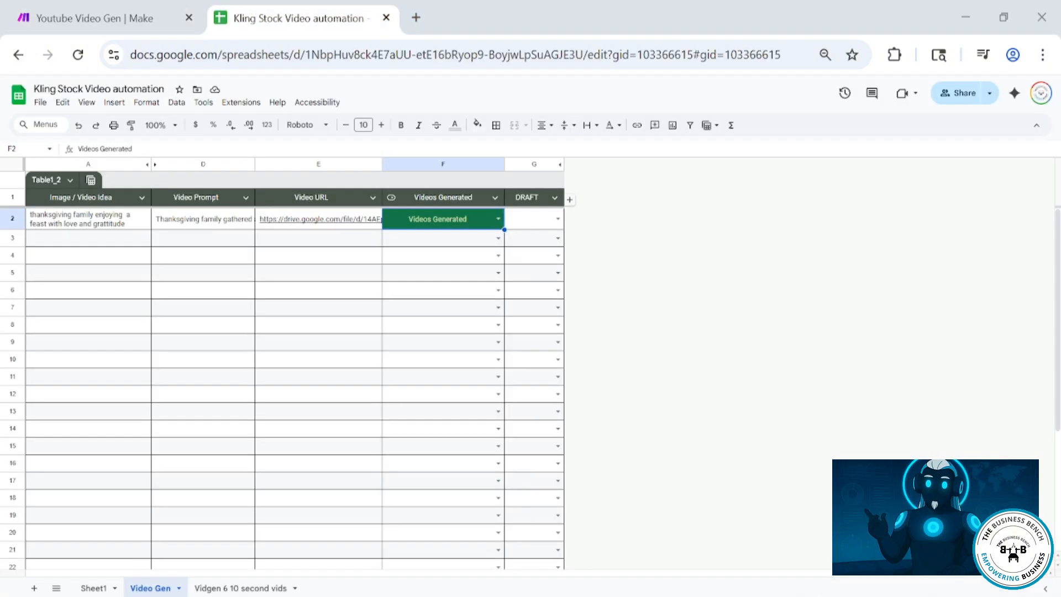
# Play the Drive video linked in row 2's Video URL cell, then close its tab and return to the sheet
pyautogui.click(89, 220)
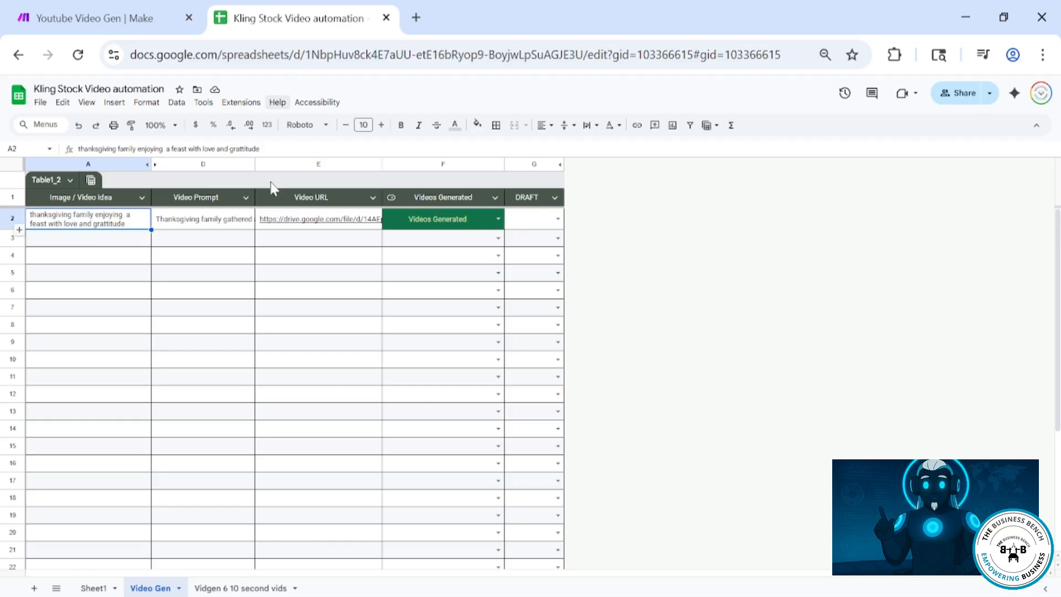
pyautogui.click(306, 224)
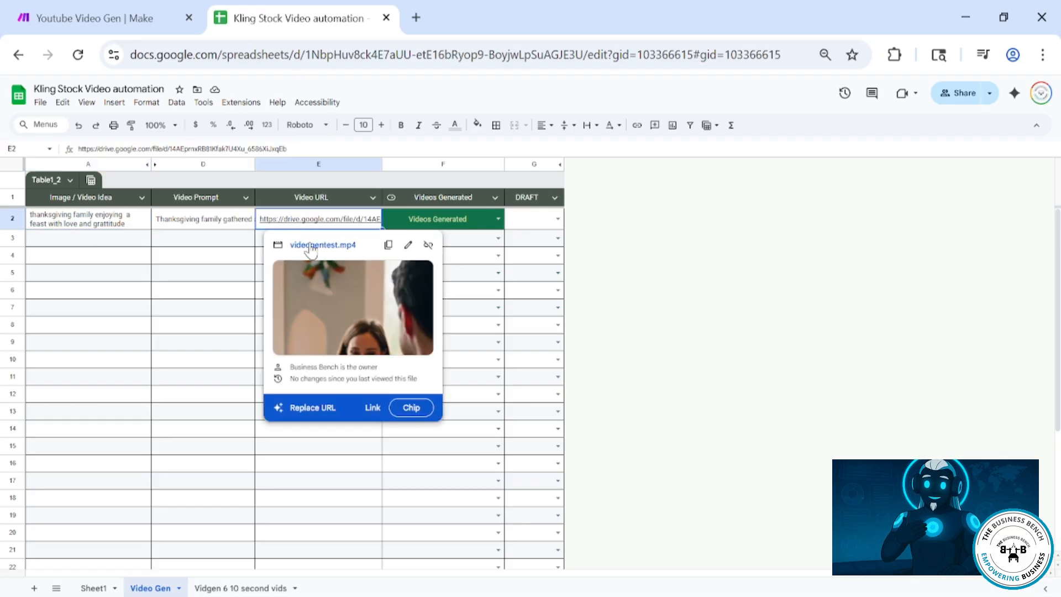
pyautogui.click(311, 245)
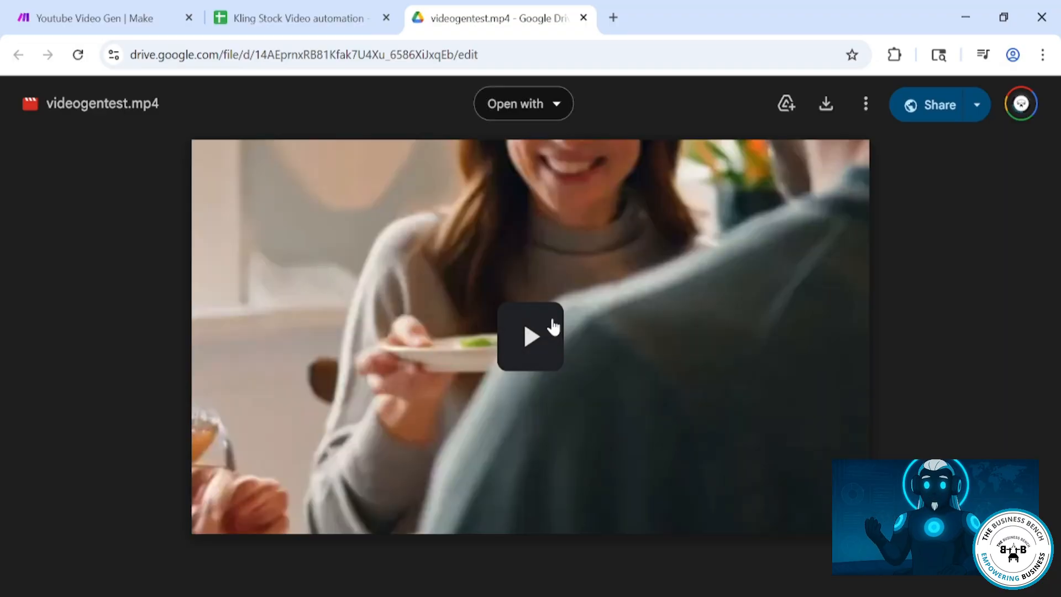
pyautogui.click(554, 327)
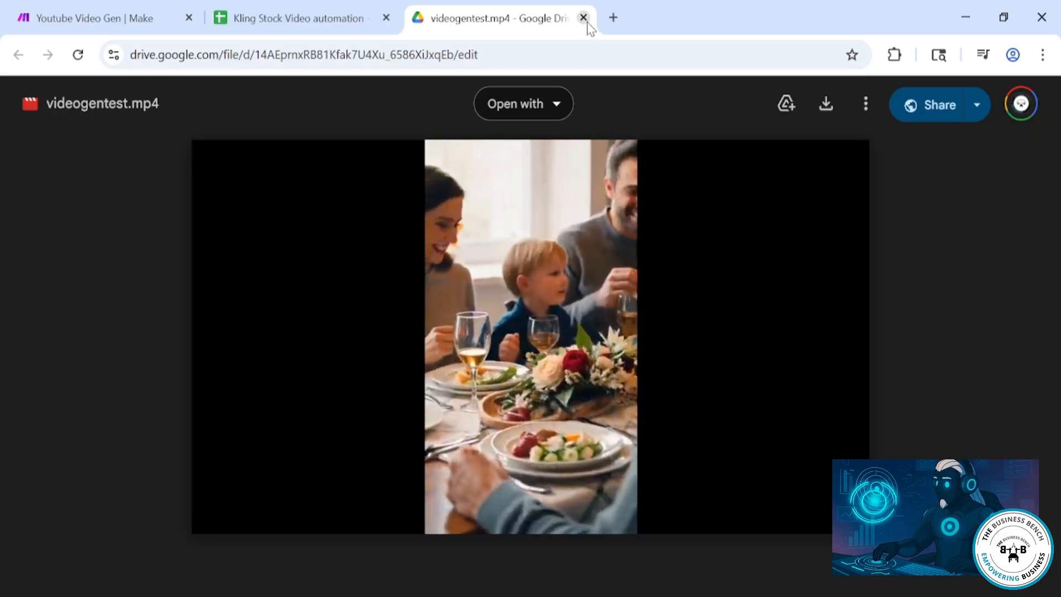
pyautogui.click(586, 22)
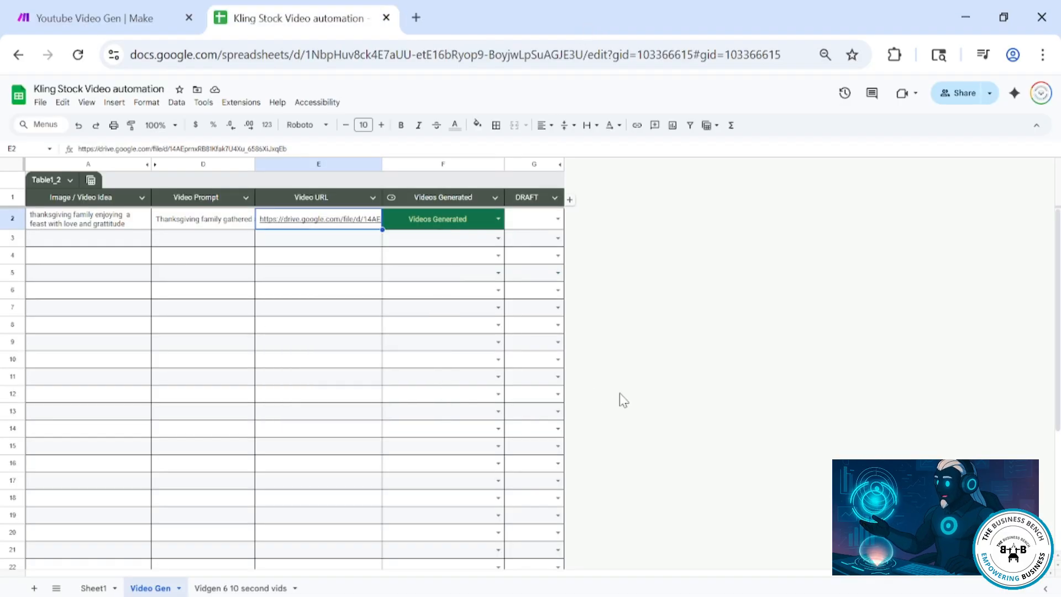
pyautogui.click(534, 410)
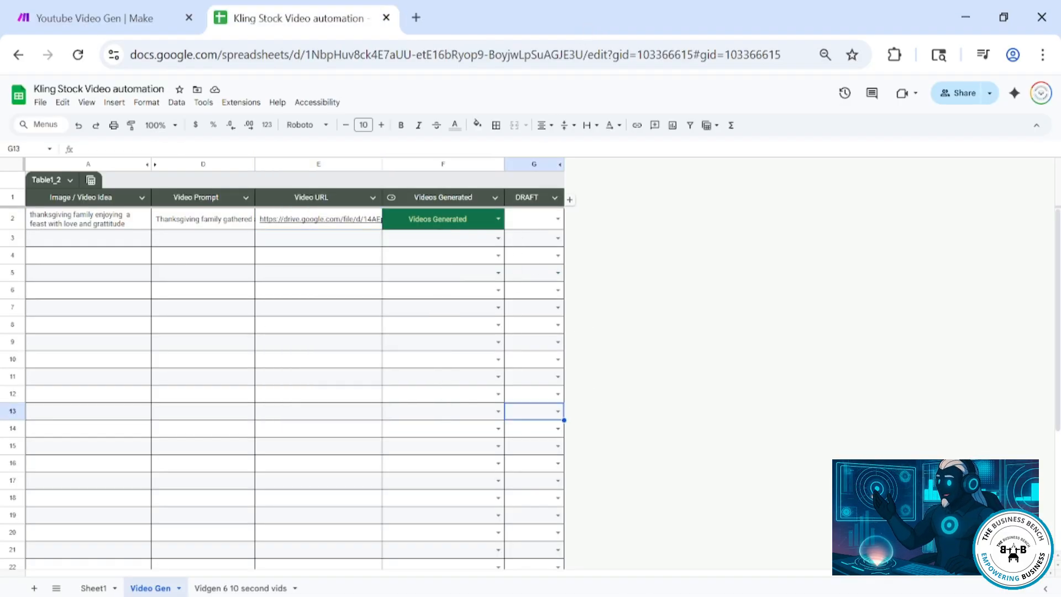